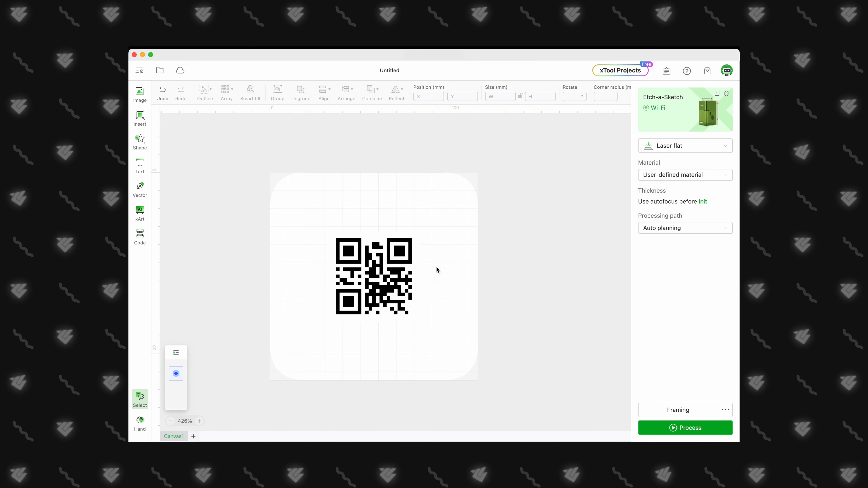
left_click(387, 280)
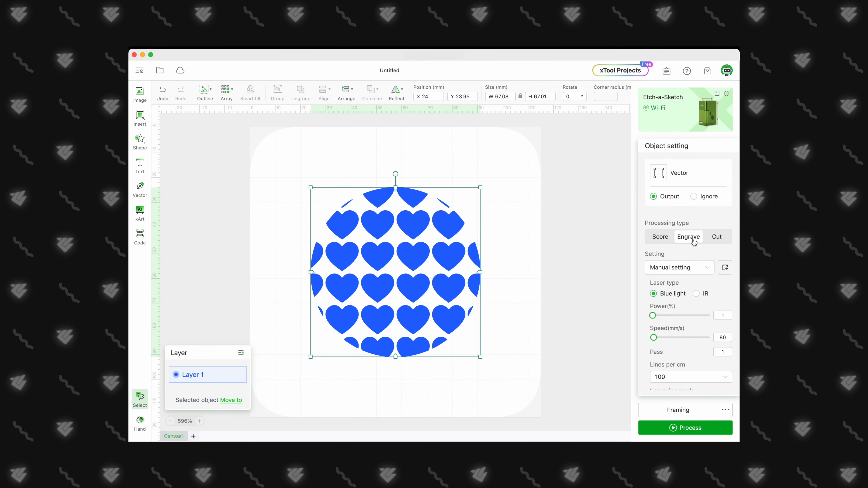
left_click(538, 240)
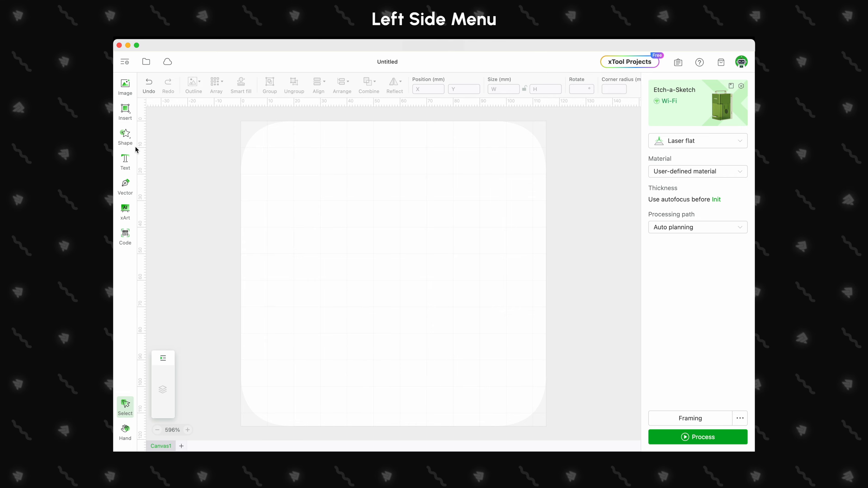
- Import the Black Tall Full Logo.svg file and scale it down to about 78 mm wide
left_click(127, 85)
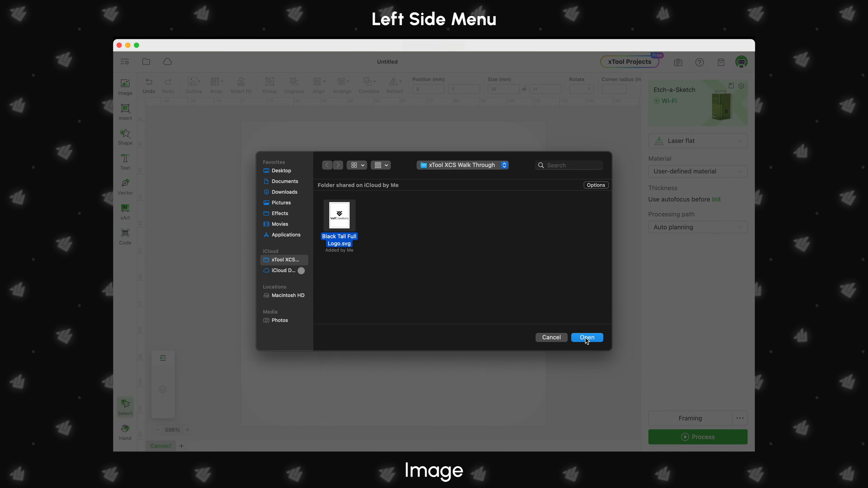
left_click(587, 337)
left_click_drag(383, 165, 383, 228)
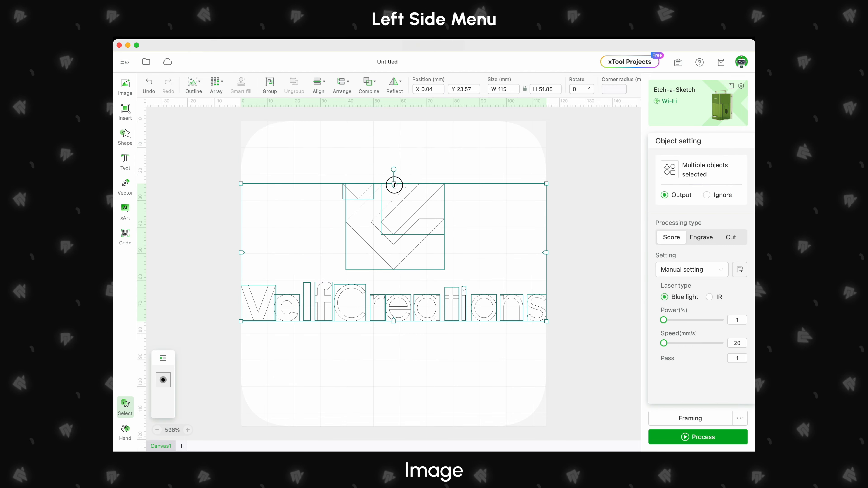
left_click_drag(394, 185, 394, 205)
left_click(386, 190)
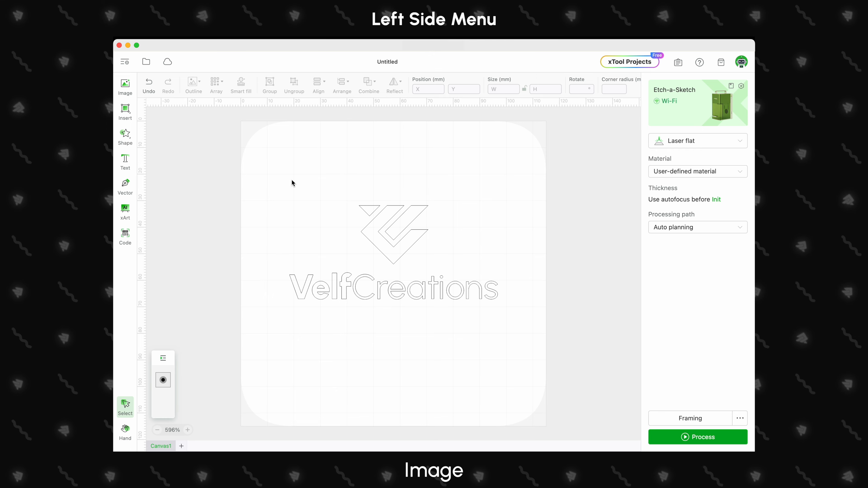
- Delete all parts of the imported logo from the canvas
left_click_drag(291, 181, 502, 326)
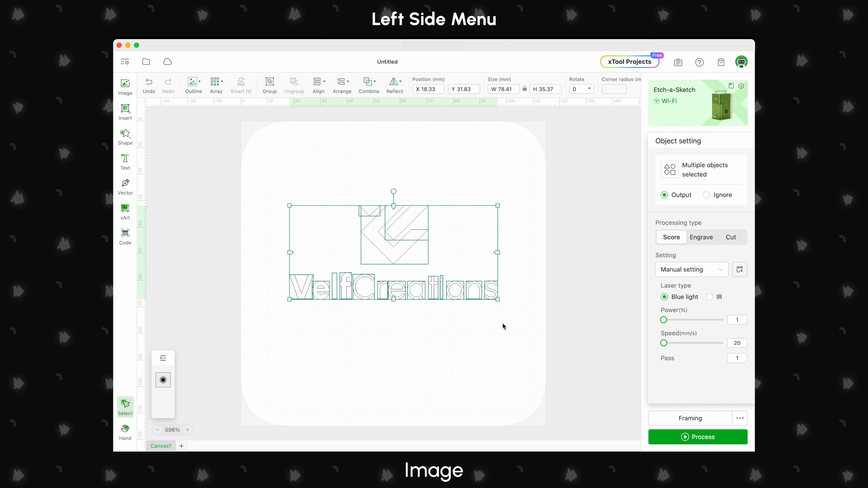
key("Delete")
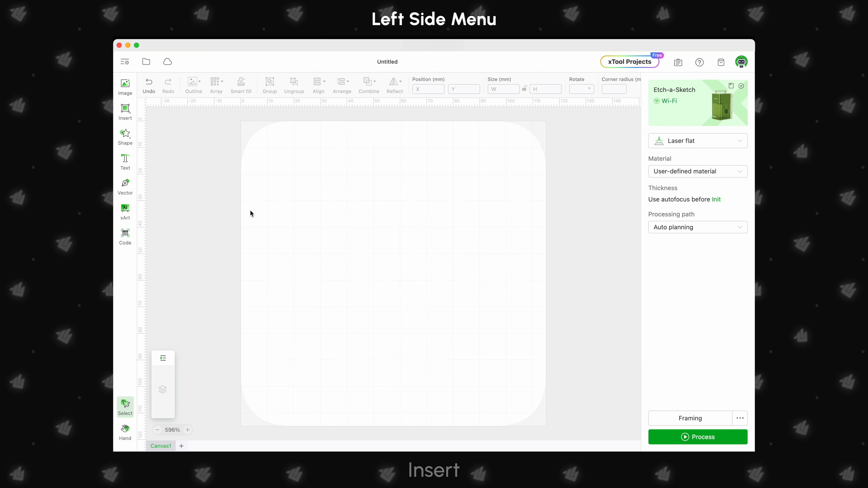
- Draw a nearly horizontal line about 75 mm long near the work area's upper edge and a rectangle about 77 × 40 mm below it
left_click(131, 111)
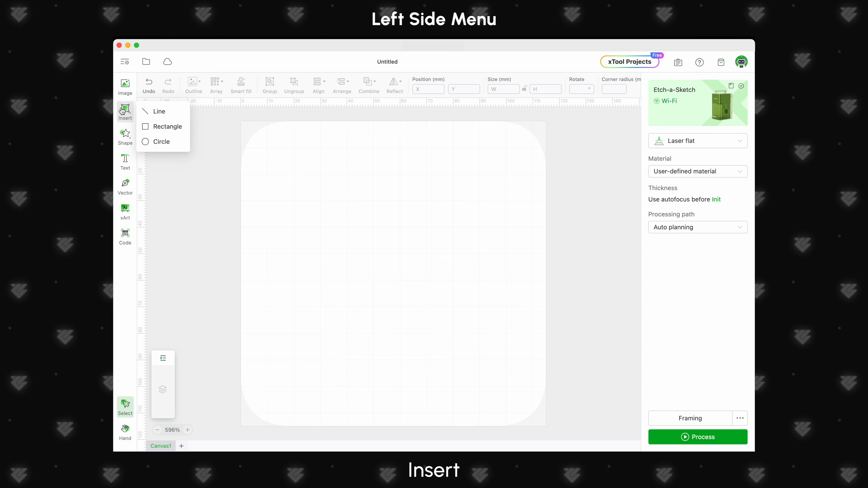
left_click(156, 110)
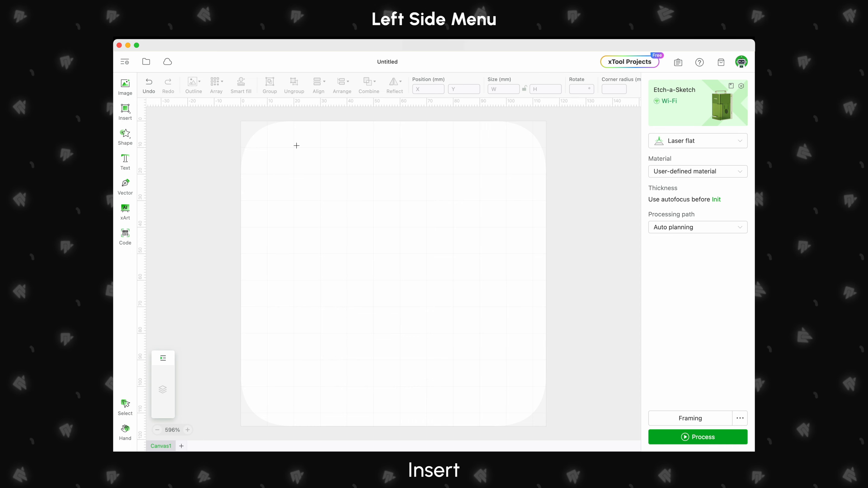
left_click(497, 146)
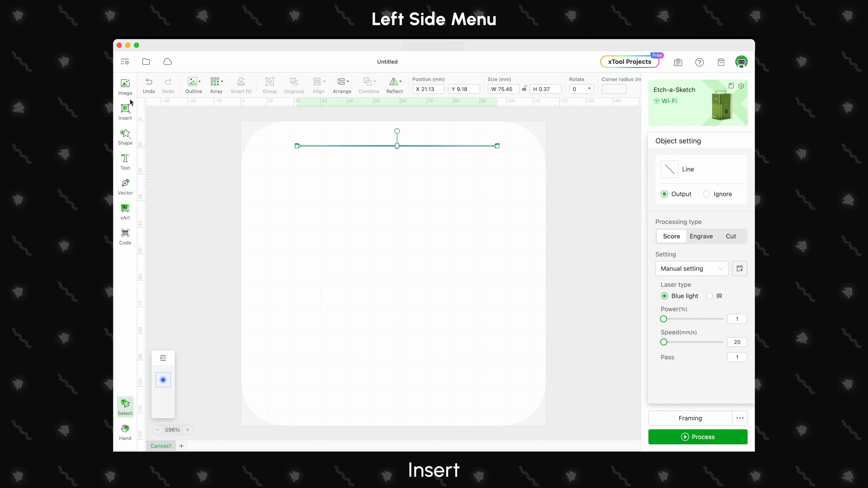
mouse_move(127, 111)
left_click(165, 128)
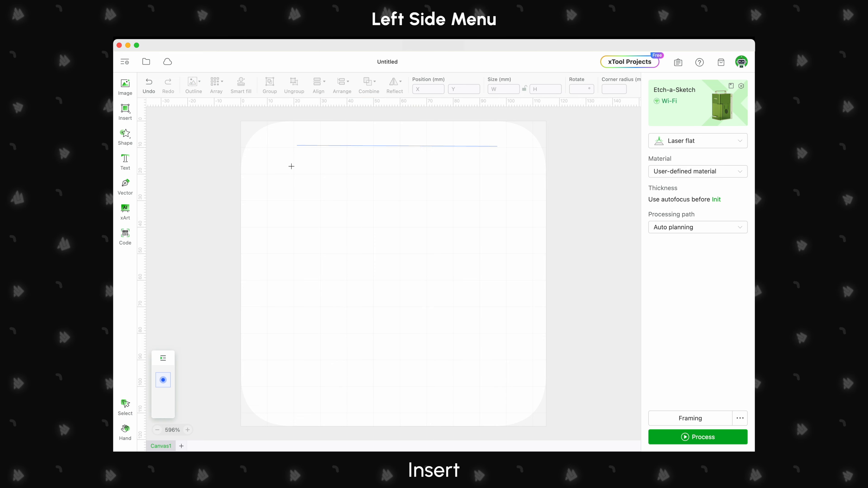
left_click_drag(297, 166, 499, 272)
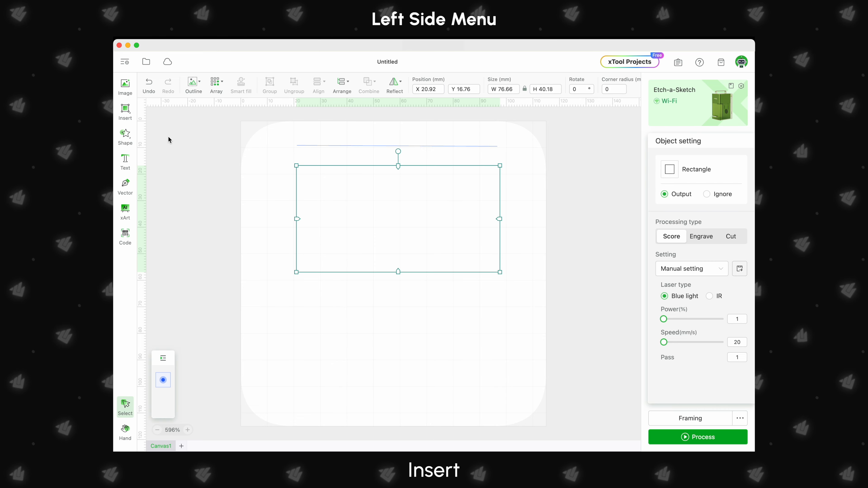
- Draw a circle in the free space below the rectangle
mouse_move(126, 111)
left_click(161, 141)
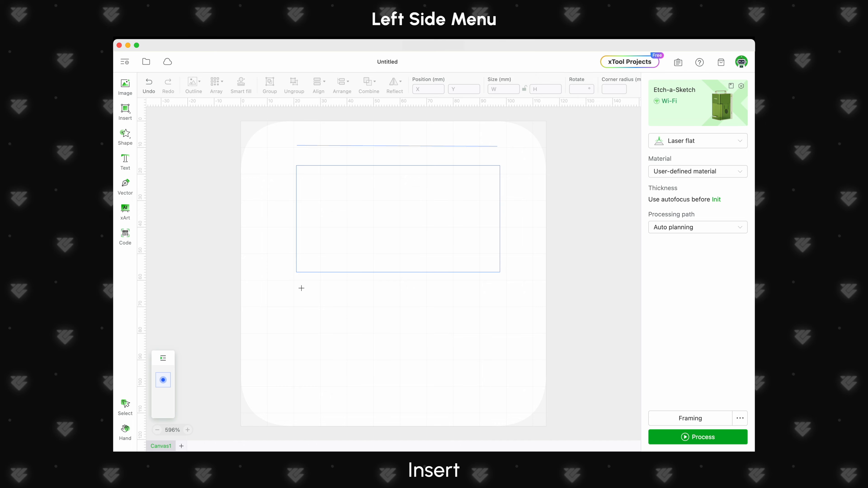
left_click_drag(497, 392, 432, 380)
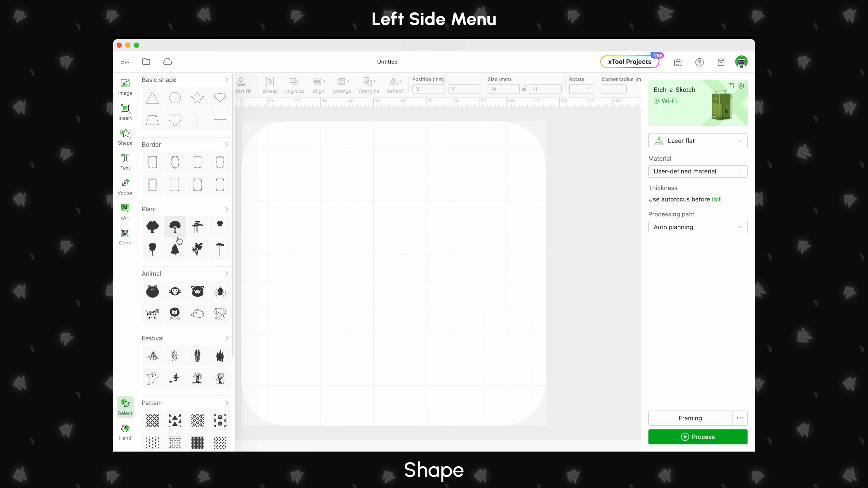
scroll(183, 329, "down", 5)
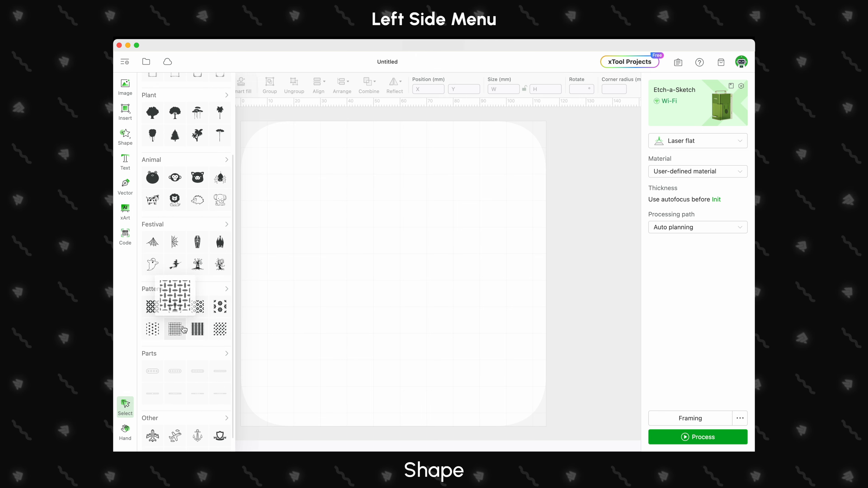
scroll(184, 329, "up", 5)
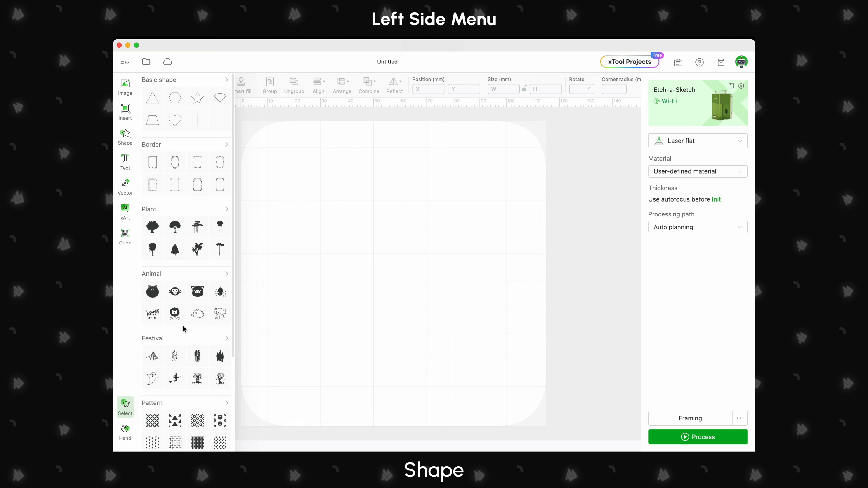
mouse_move(172, 183)
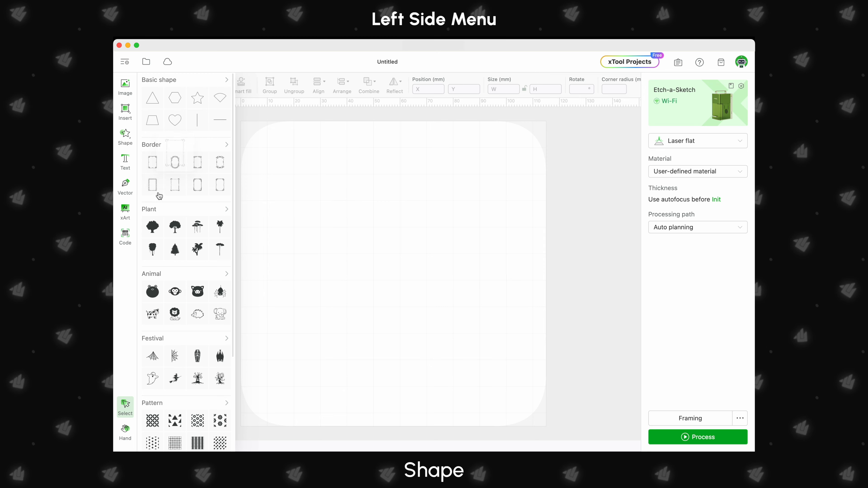
- Add a text object reading "xTool" and place it in the upper middle of the work area, at about X 27.5, Y 21.9 mm
left_click(127, 165)
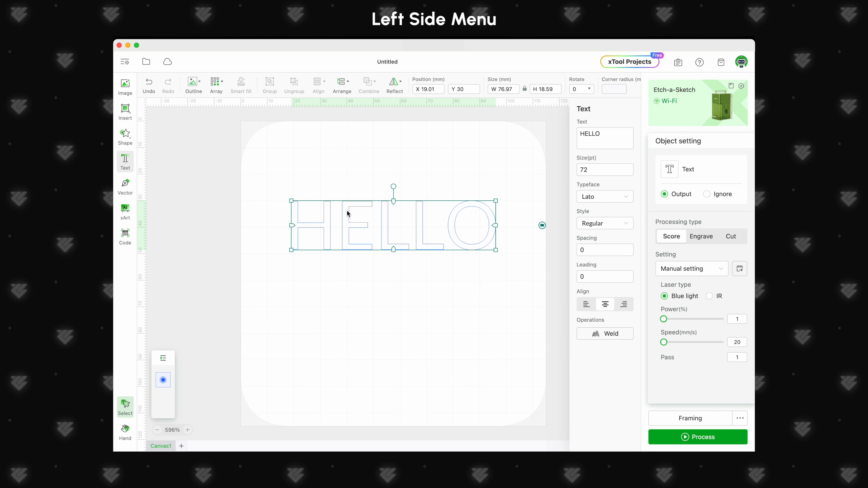
left_click_drag(422, 233, 425, 245)
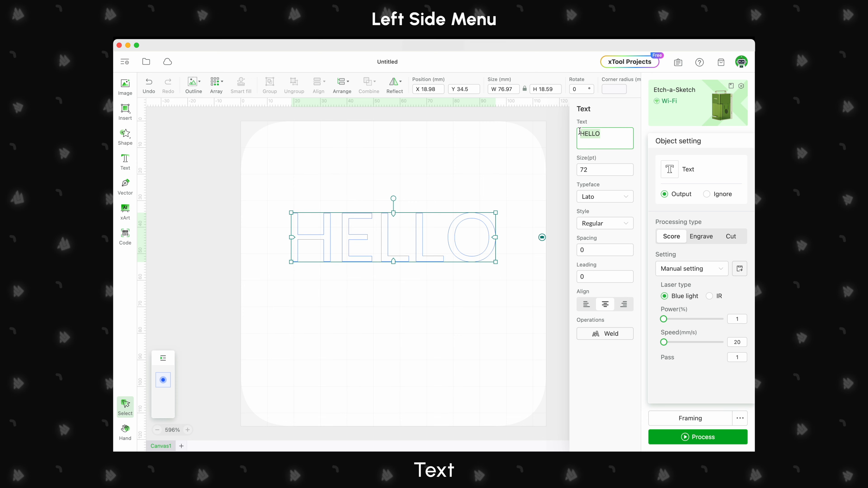
key("BackSpace")
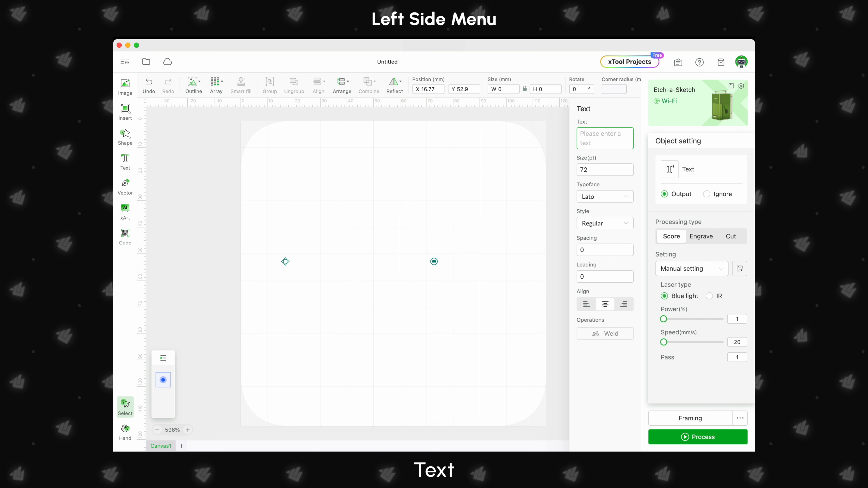
type("xT")
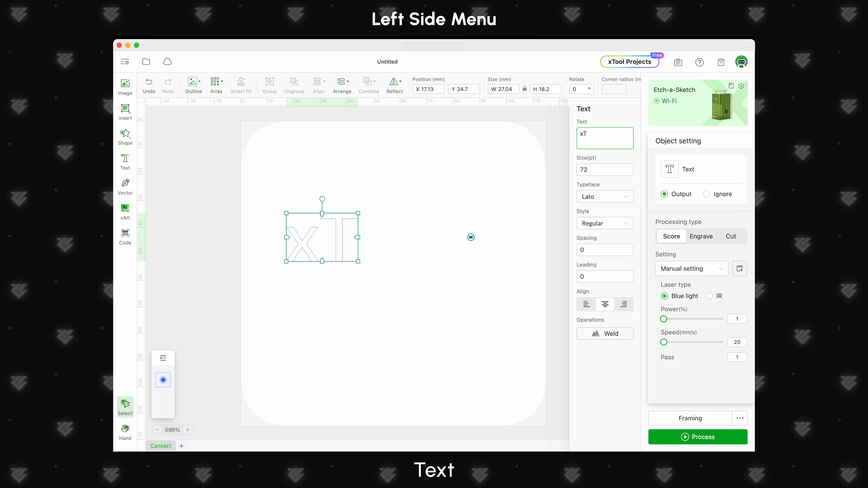
type("ool")
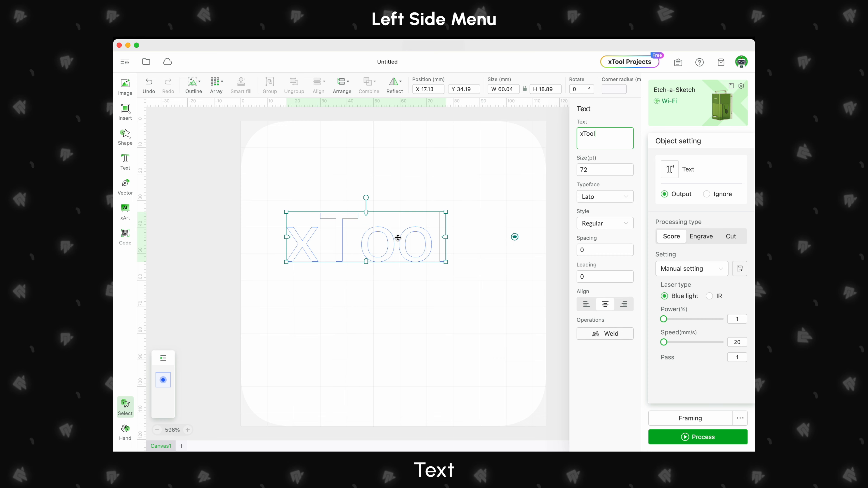
left_click_drag(397, 237, 425, 206)
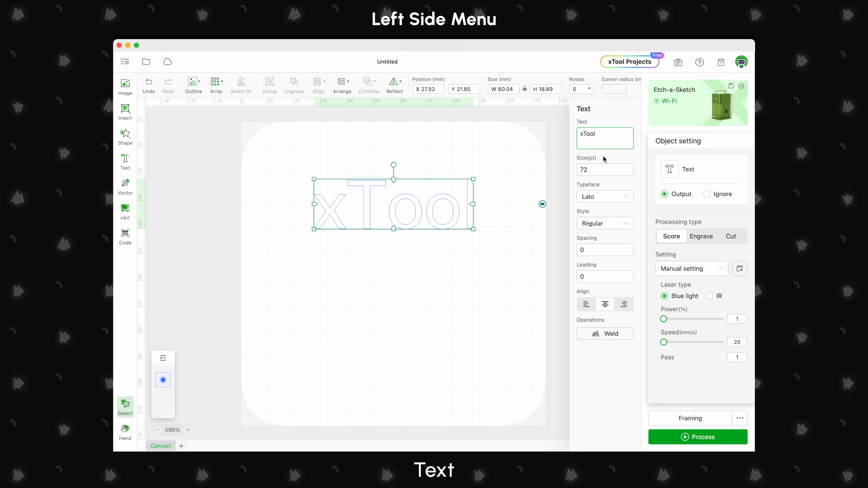
- Set the xTool text's size to 50 pt and centre it horizontally in the work area, at about X 36.6 mm
left_click_drag(391, 183, 393, 169)
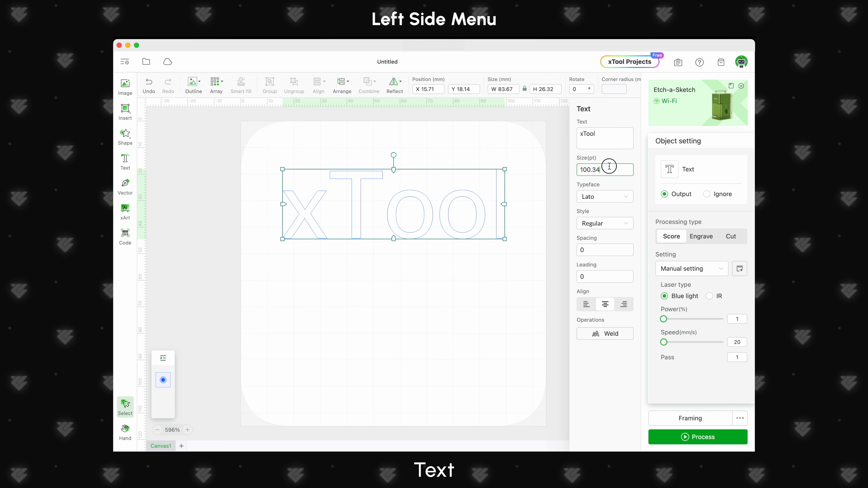
type("50")
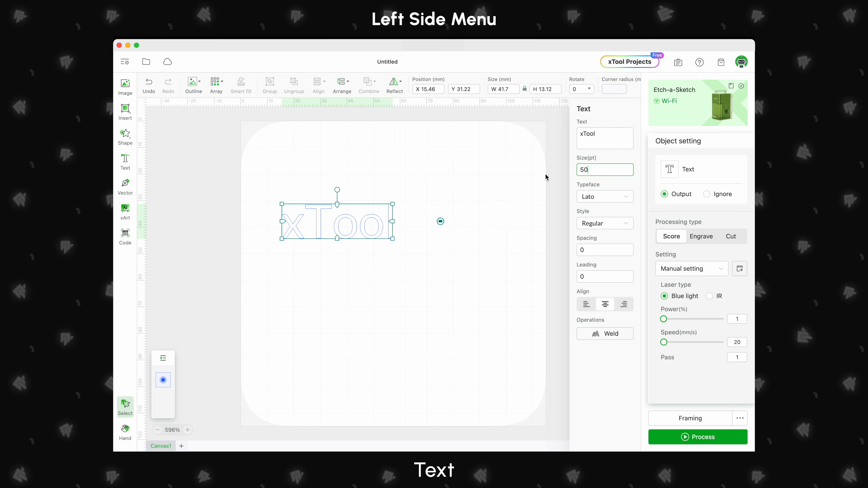
left_click_drag(338, 232, 394, 232)
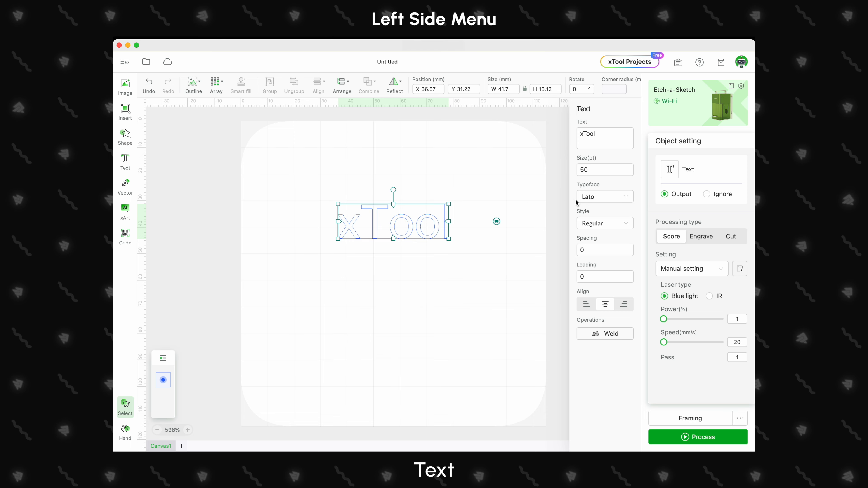
- Change the xTool text's typeface to Amita in Bold style and nudge it to about X 35.7, Y 27.9 mm
left_click(589, 201)
left_click(571, 248)
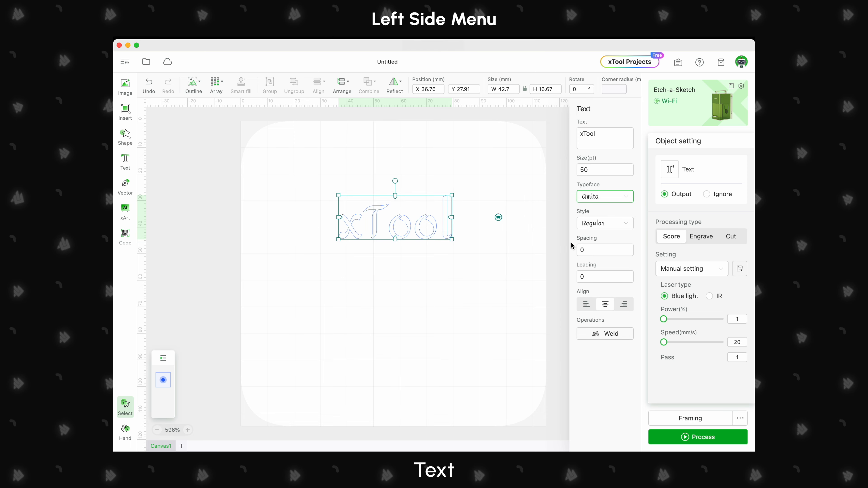
left_click(610, 228)
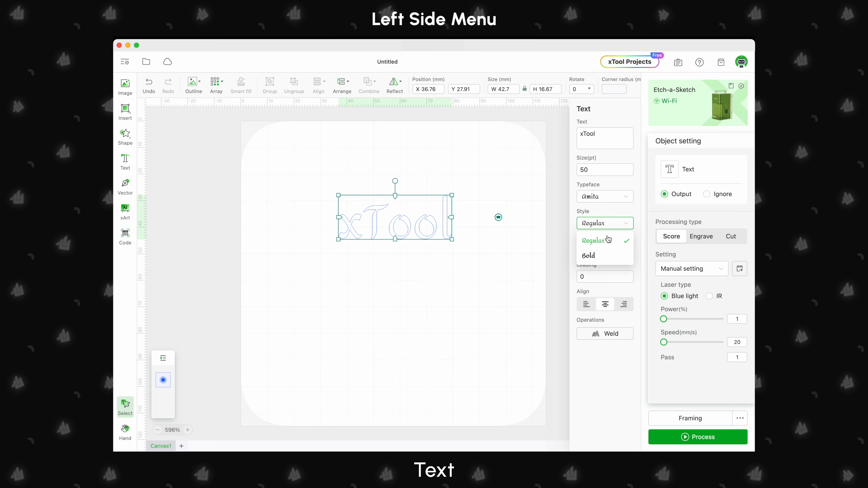
left_click(600, 255)
left_click_drag(435, 238, 434, 236)
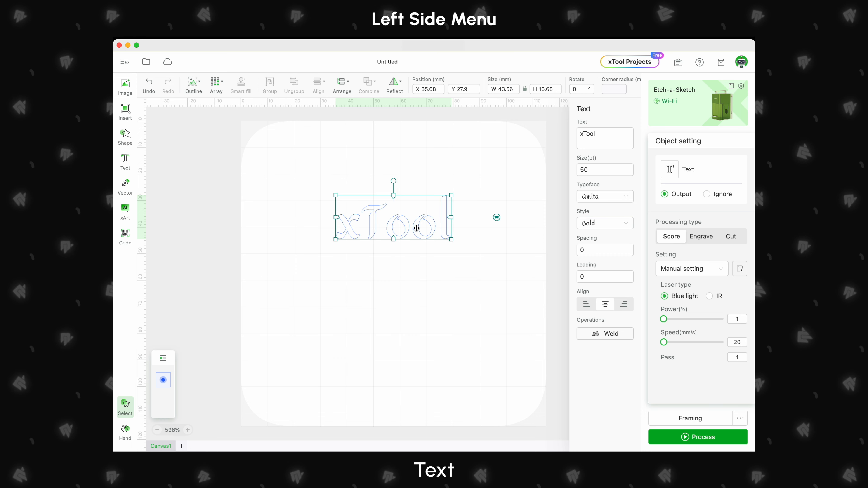
- Try a letter spacing of 7 on the xTool text and reset the spacing to 0
double_click(590, 249)
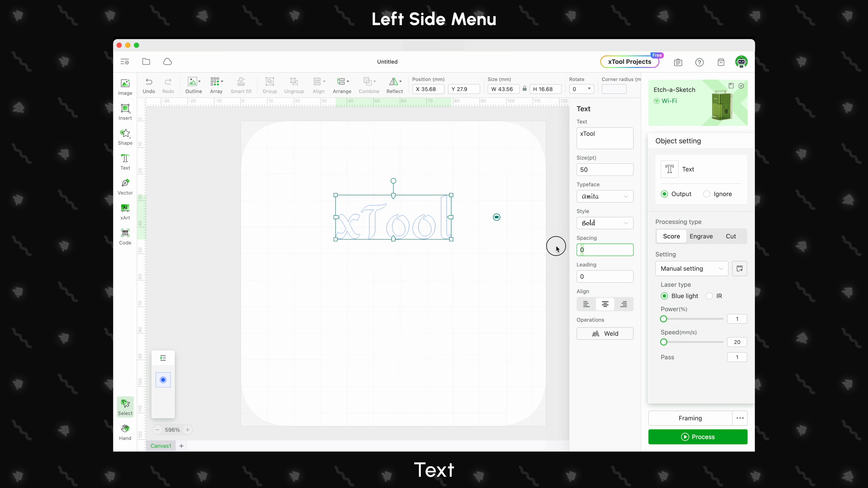
type("7")
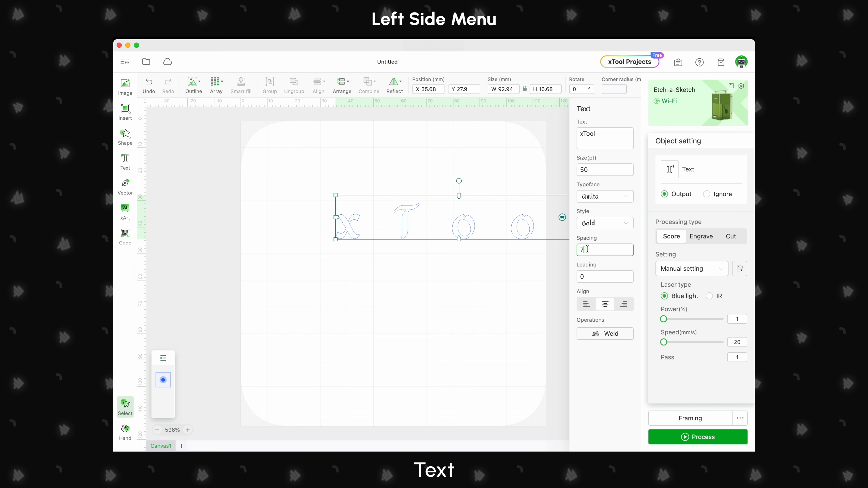
key("BackSpace")
type("0")
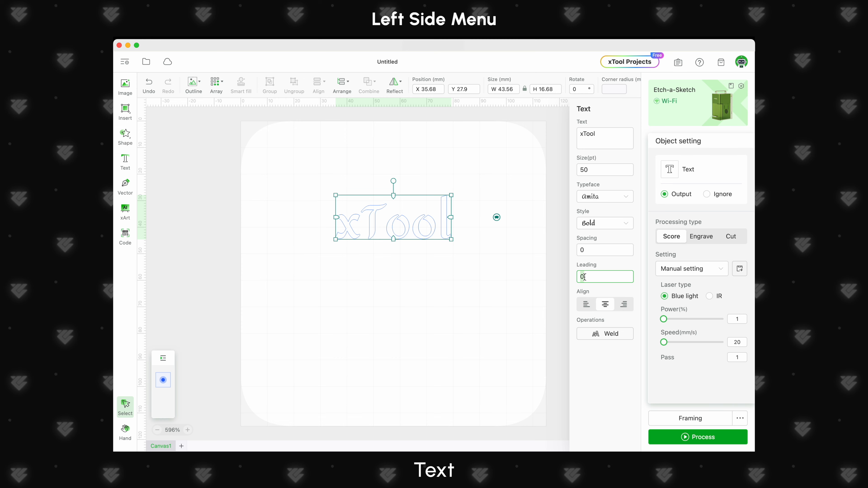
- Add a second line reading "How To" below xTool and set the text's leading to -5
left_click(611, 133)
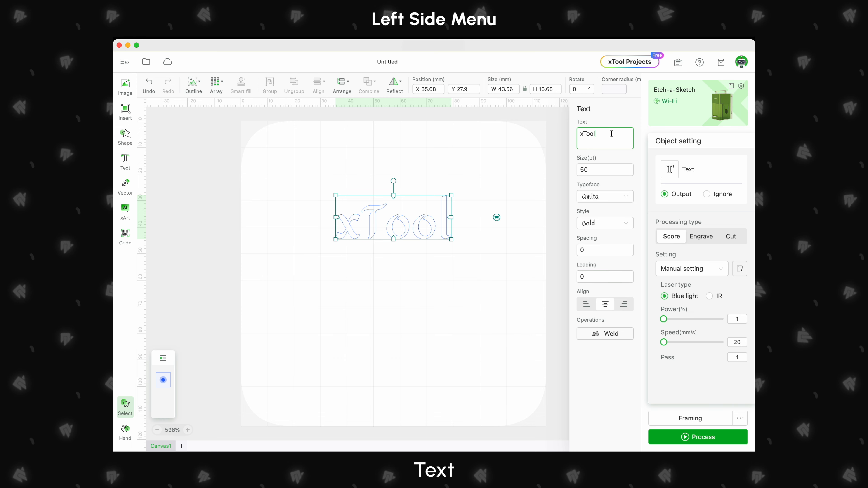
type("How To")
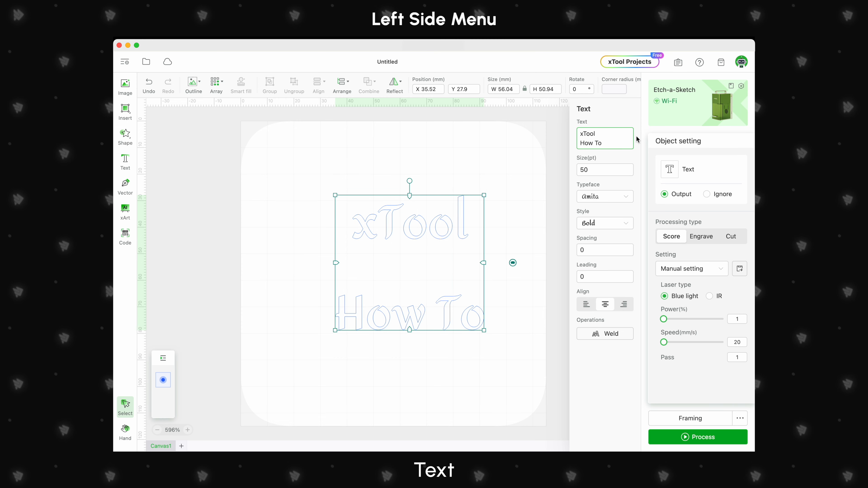
double_click(603, 276)
type("-5")
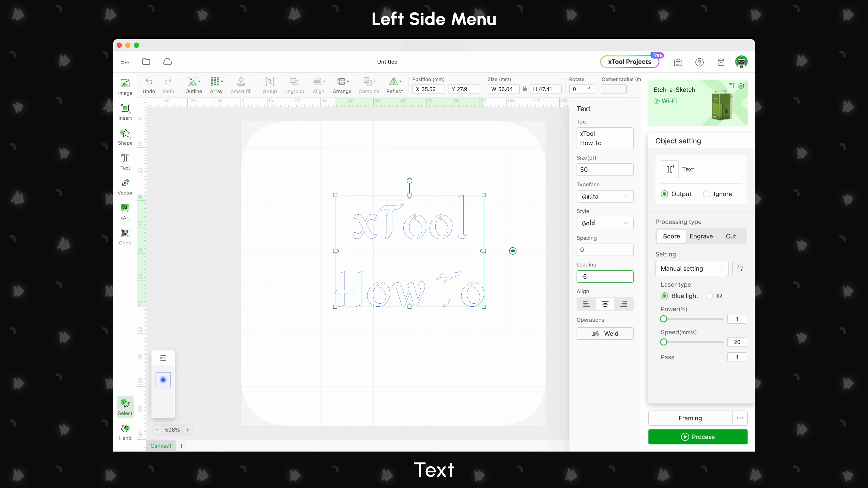
- Try left and right alignment on the two-line xTool text and set it back to centre alignment
left_click(586, 305)
left_click(604, 306)
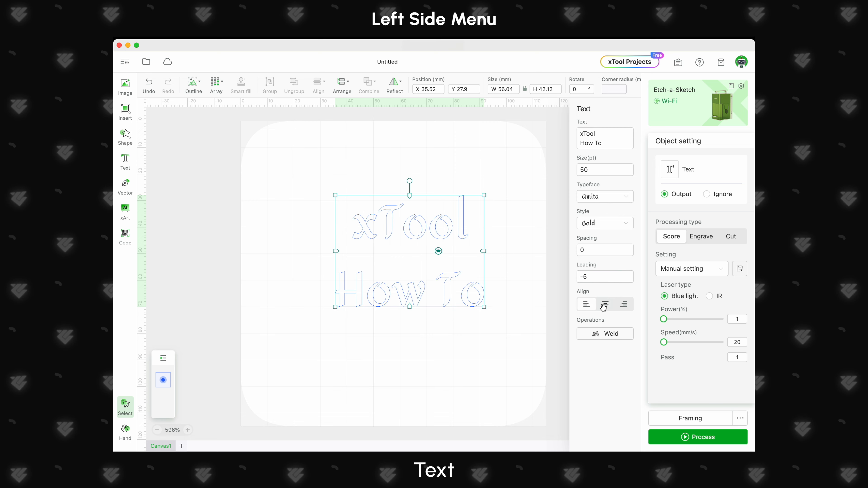
left_click(622, 305)
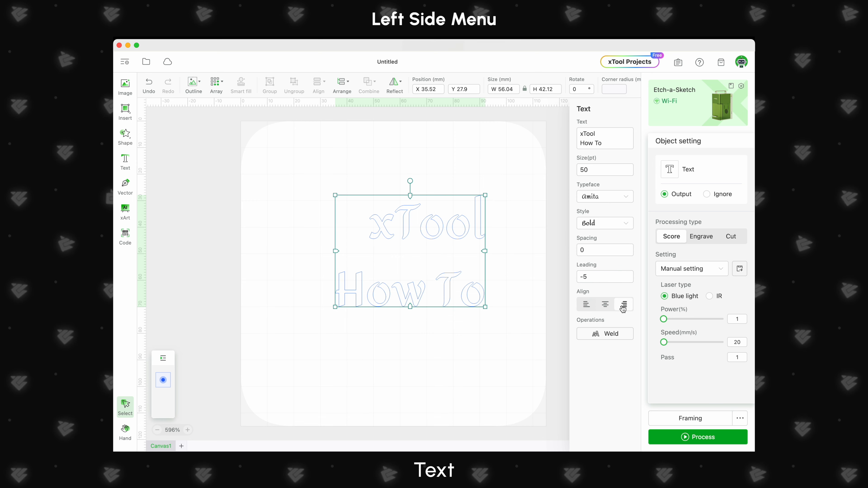
left_click(605, 306)
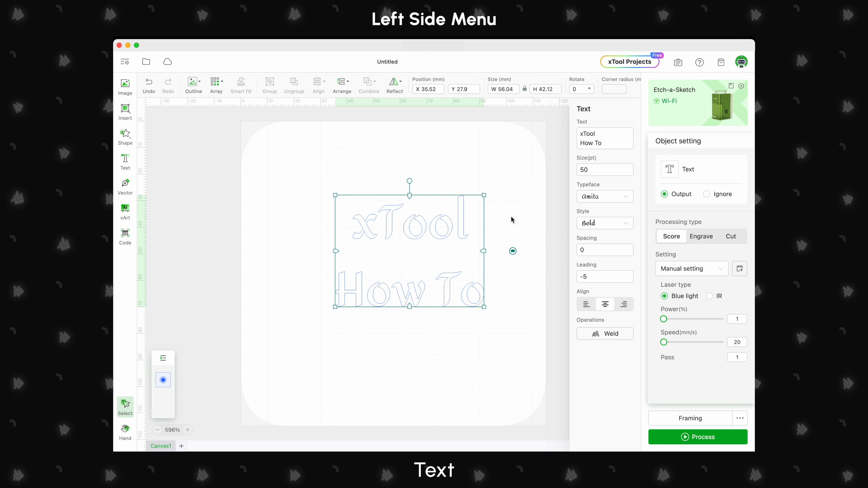
- Change the two-line text's typeface to Dancing Script and set its leading to 0
scroll(424, 219, "up", 5)
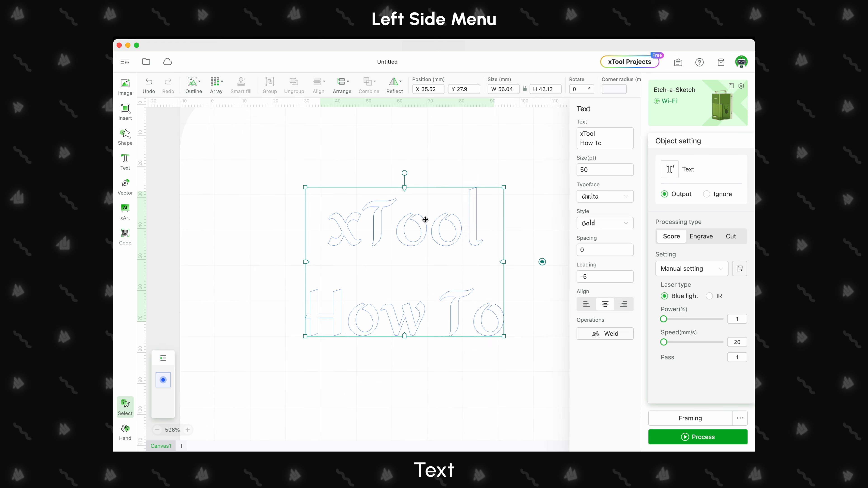
left_click(604, 200)
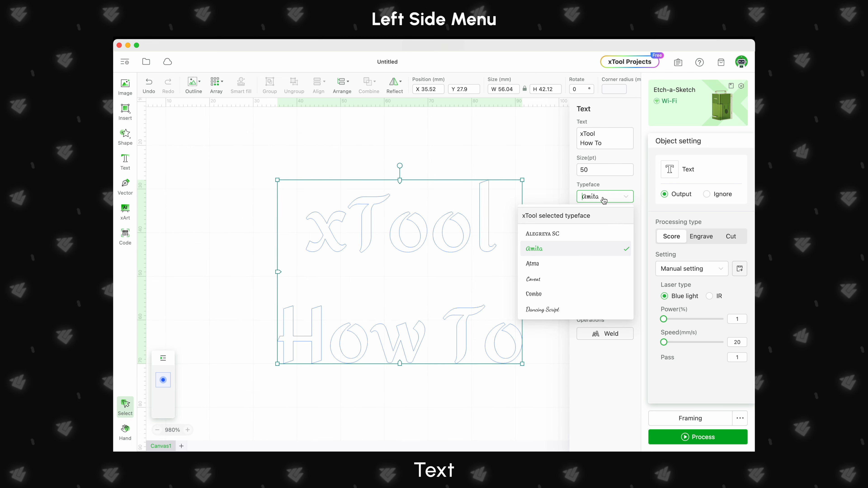
left_click(536, 312)
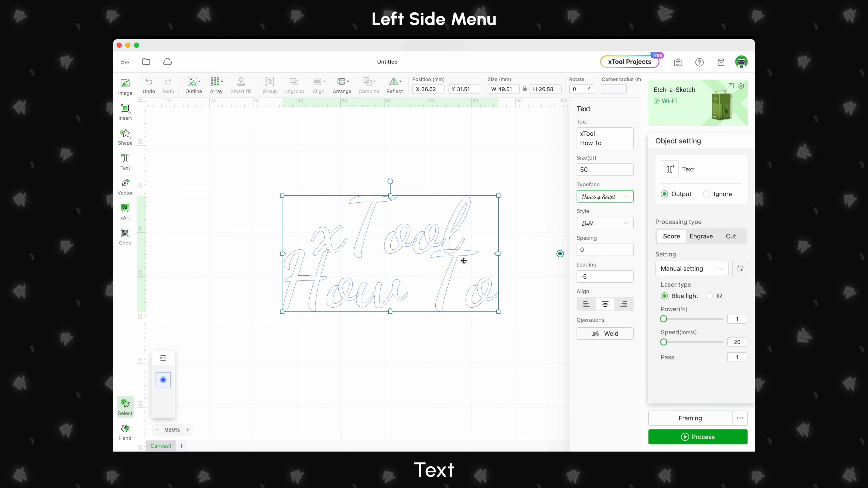
left_click_drag(594, 278, 583, 278)
type("0")
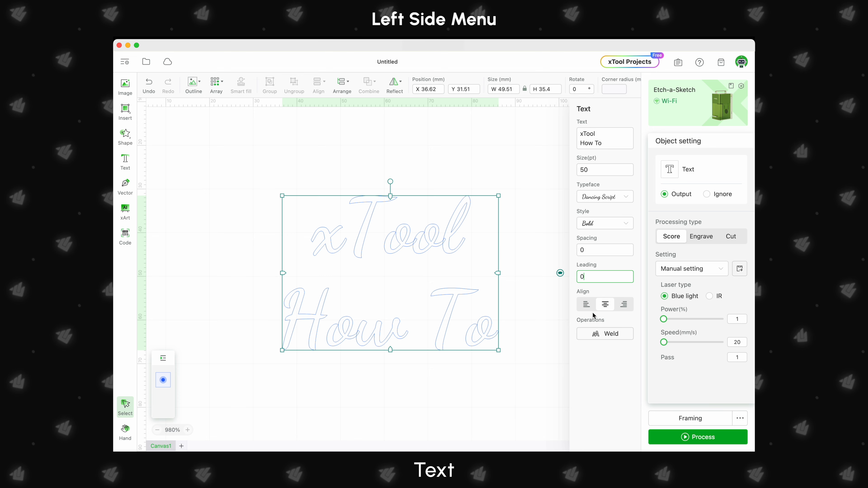
- Weld the two-line "xTool How To" text into a vector and deselect it
left_click(604, 335)
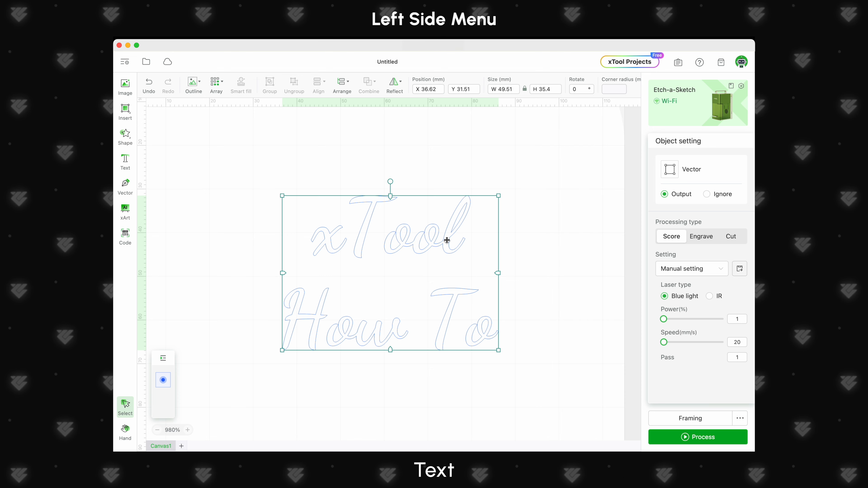
left_click(527, 305)
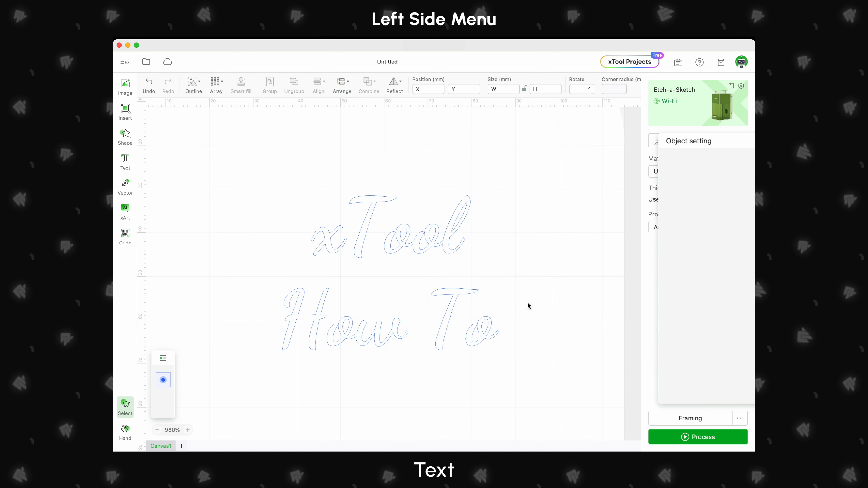
scroll(527, 308, "down", 3)
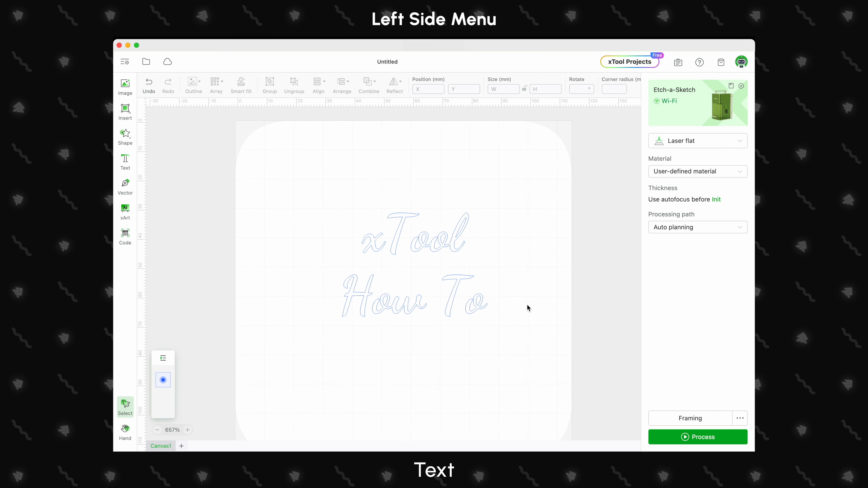
- Replace the welded lettering with the text HELLO at about Y 32.5 mm and curve it into an arch about 91 mm wide
left_click_drag(516, 318, 349, 184)
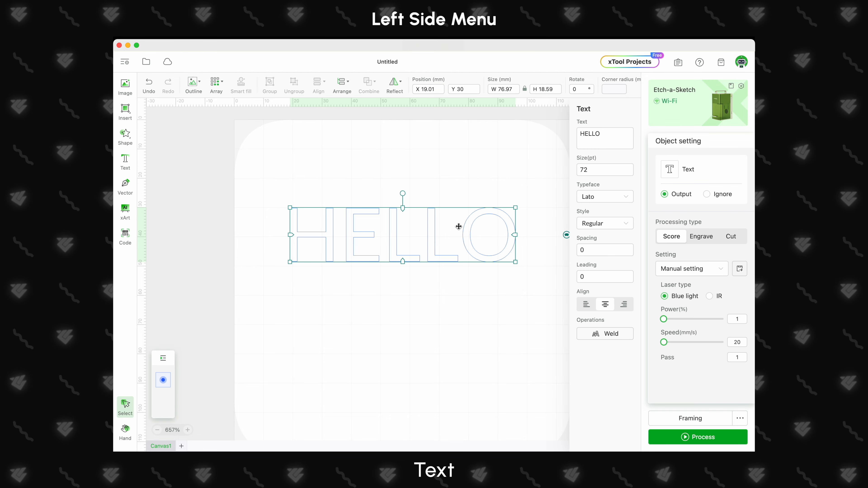
left_click_drag(459, 226, 458, 237)
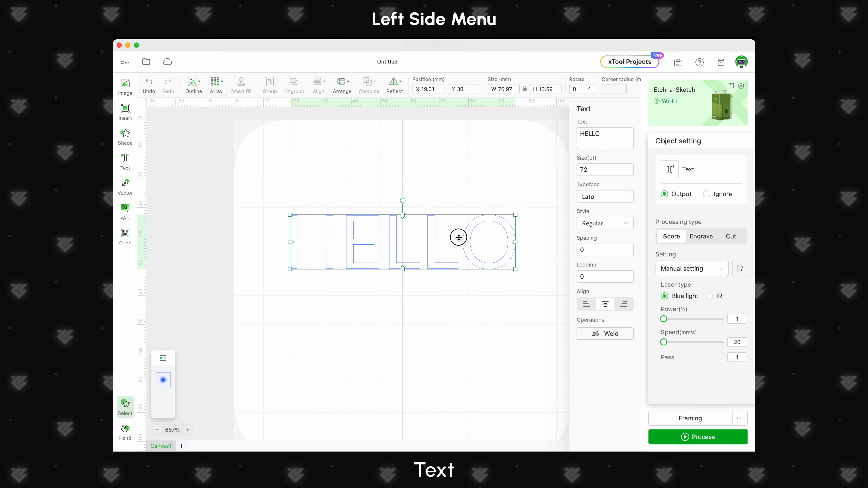
scroll(459, 238, "right", 3)
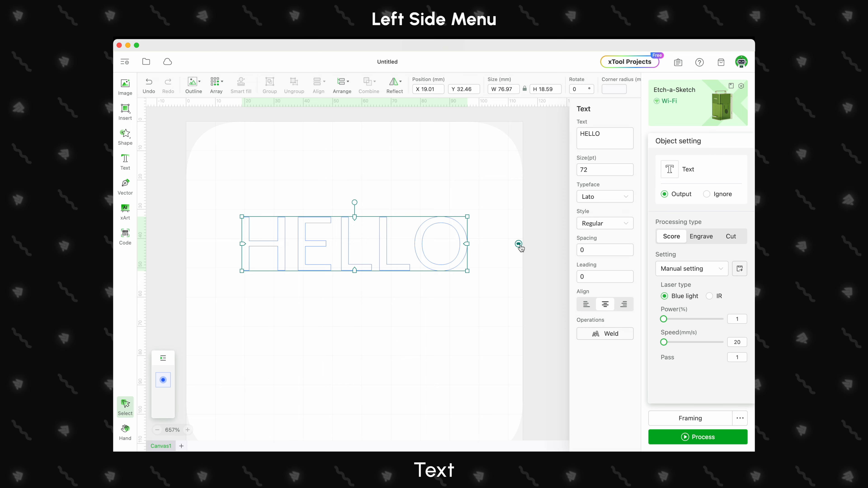
left_click_drag(519, 246, 474, 355)
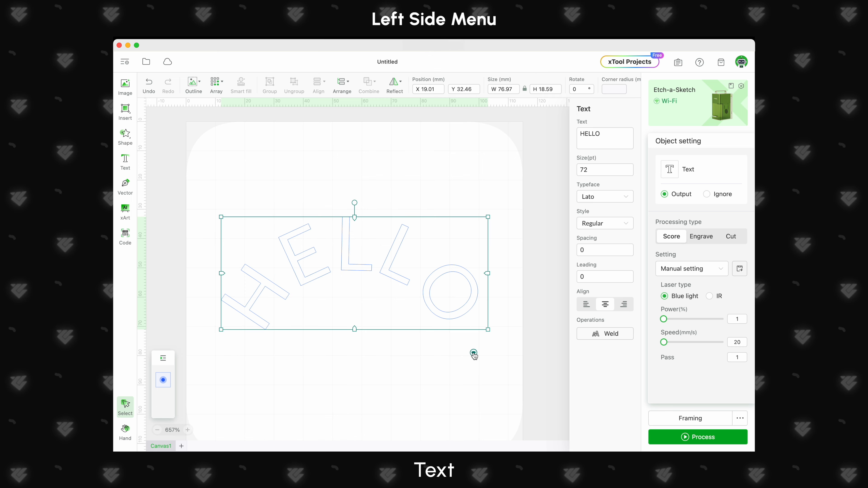
left_click(458, 205)
- Delete the curved HELLO text and draw a closed four-point vector shape about 86 mm wide and 83 mm high
left_click(411, 240)
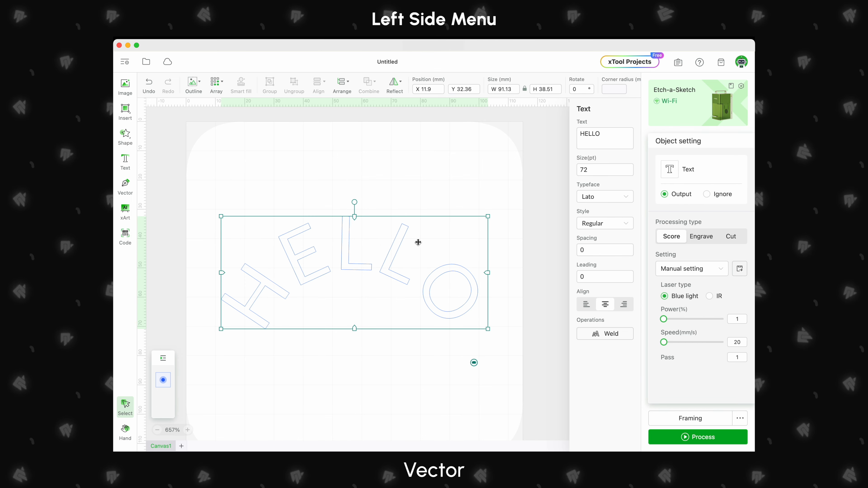
key("Delete")
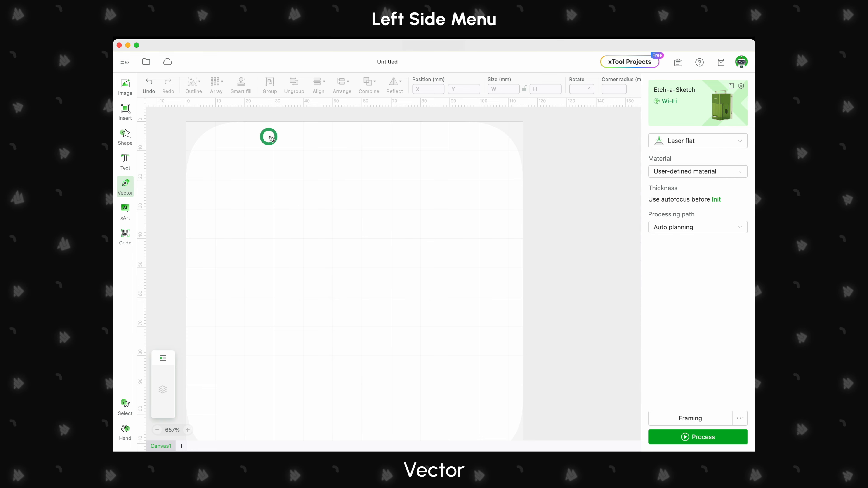
left_click(519, 253)
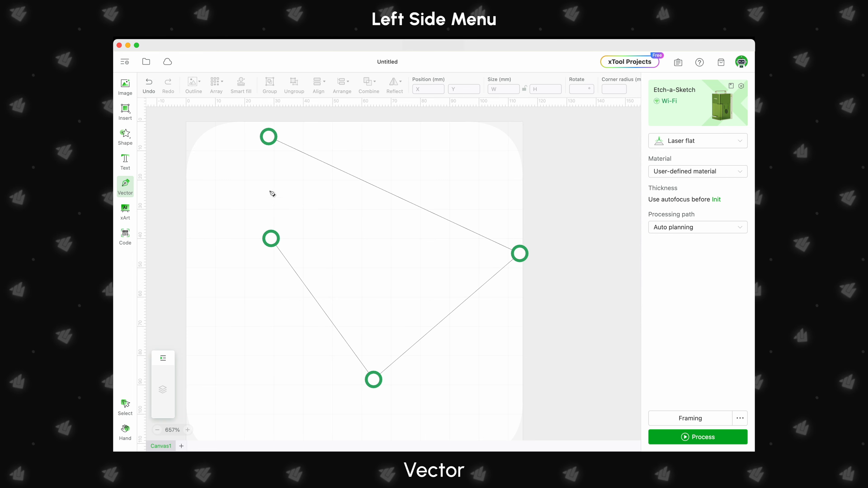
left_click(269, 136)
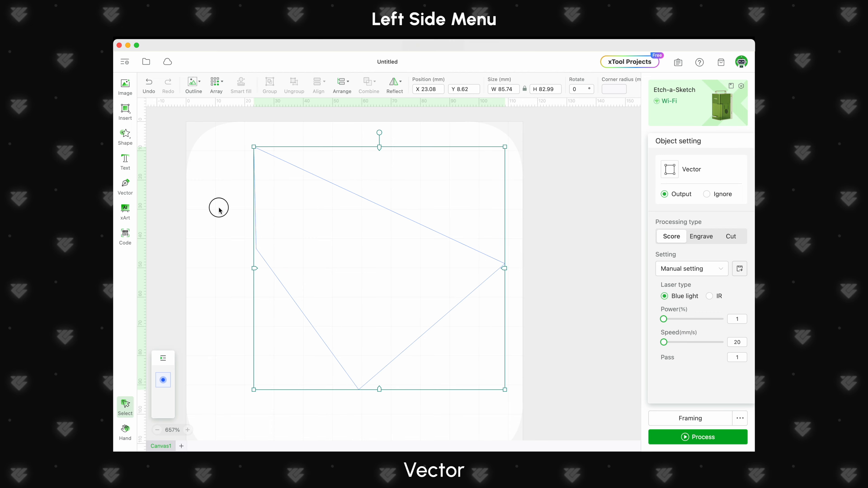
- Select everything in the work area and delete the four-sided vector shape
left_click(291, 235)
key("super+a")
key("Delete")
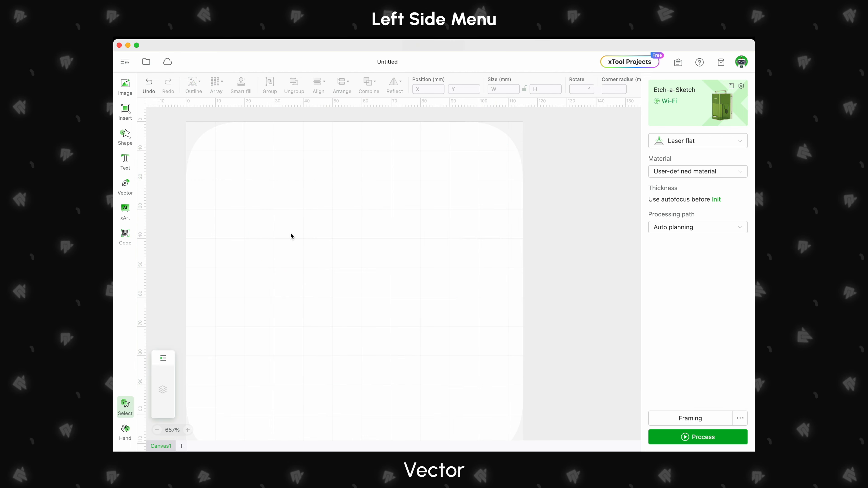
- Generate a Realistic xArt image from the example prompt "A portrait of a deer" with an image count of 2 and import it to the canvas
left_click(125, 210)
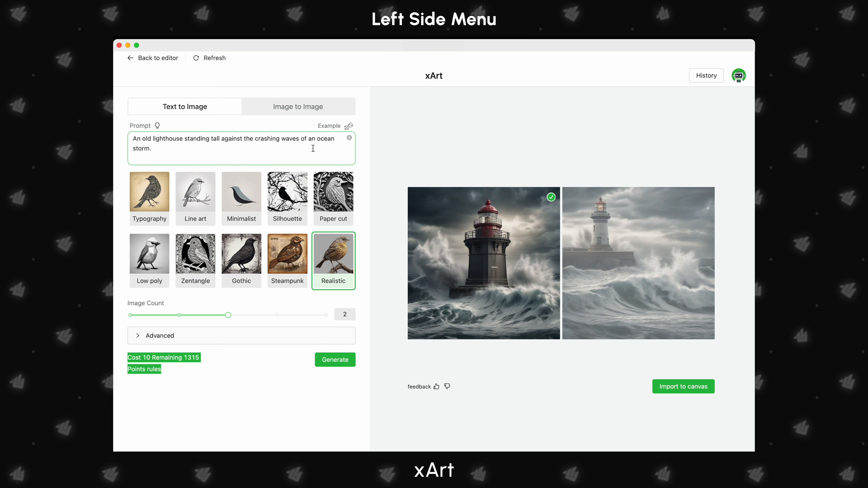
left_click(348, 127)
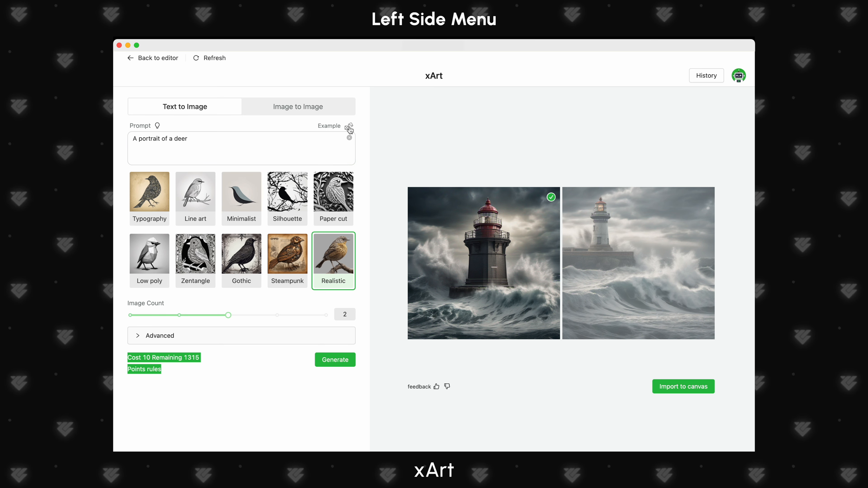
left_click_drag(219, 141, 131, 133)
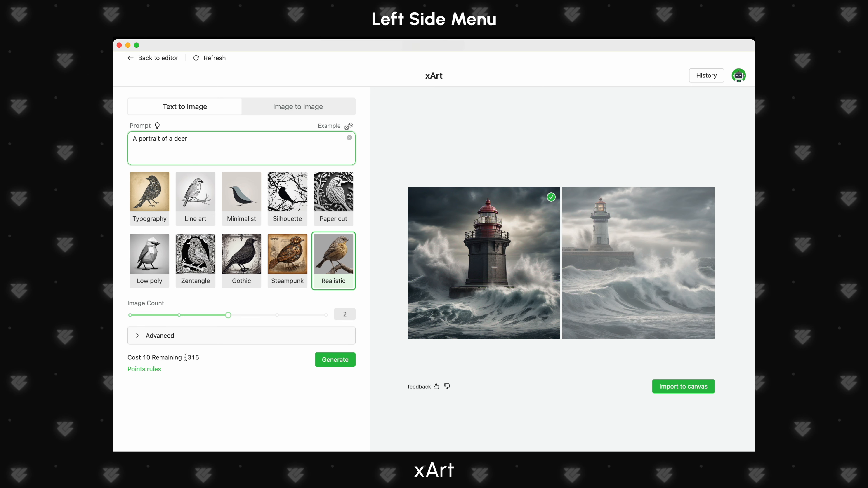
left_click(326, 362)
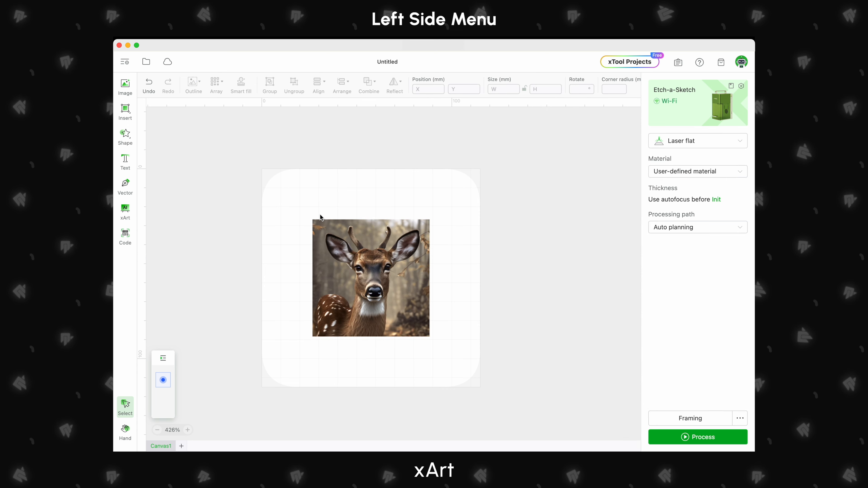
- Delete the deer image and insert a QR code with the content google.com
left_click(359, 277)
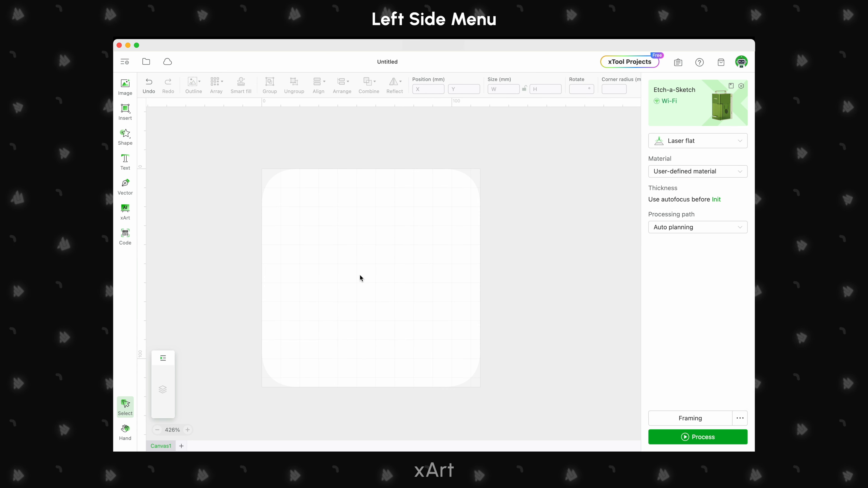
left_click(128, 239)
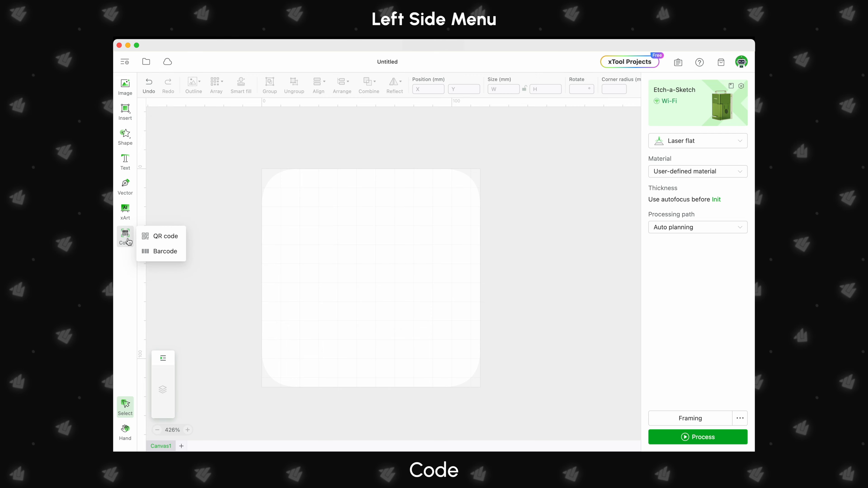
left_click(157, 236)
type("g")
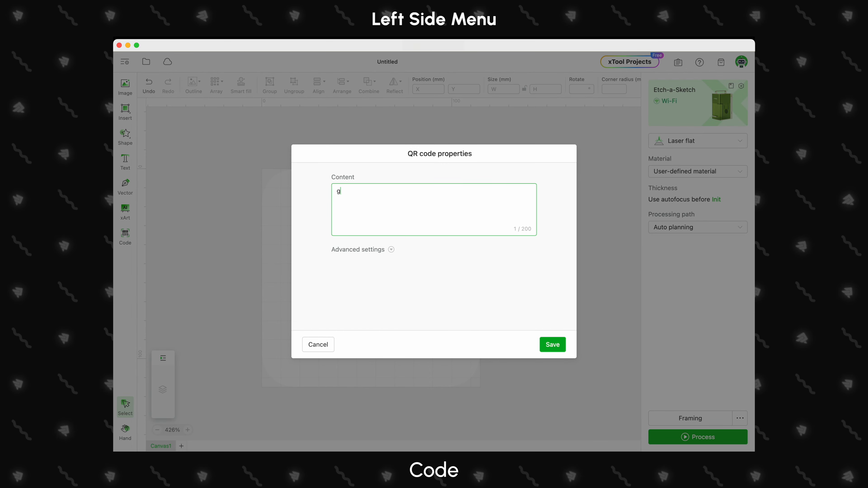
type("oogle.")
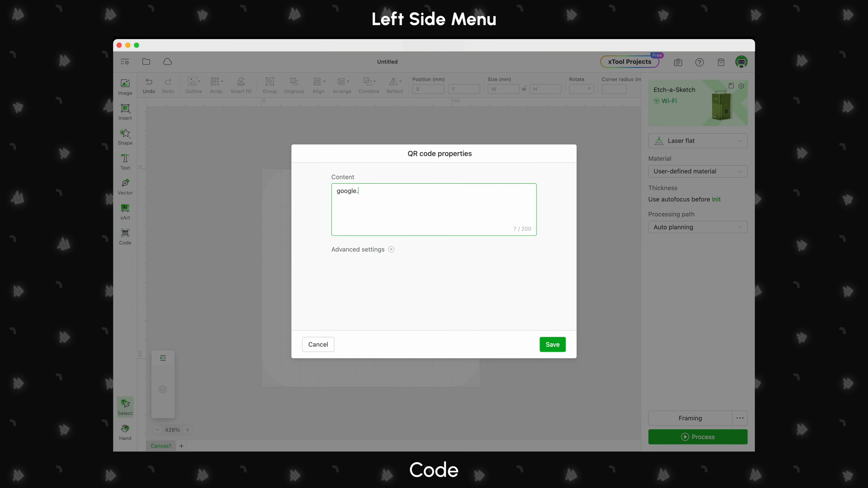
type("com")
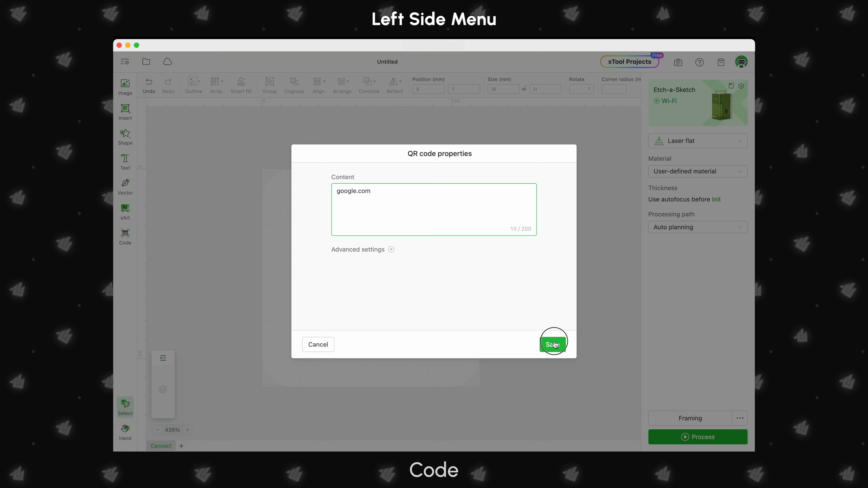
left_click(553, 344)
left_click(488, 349)
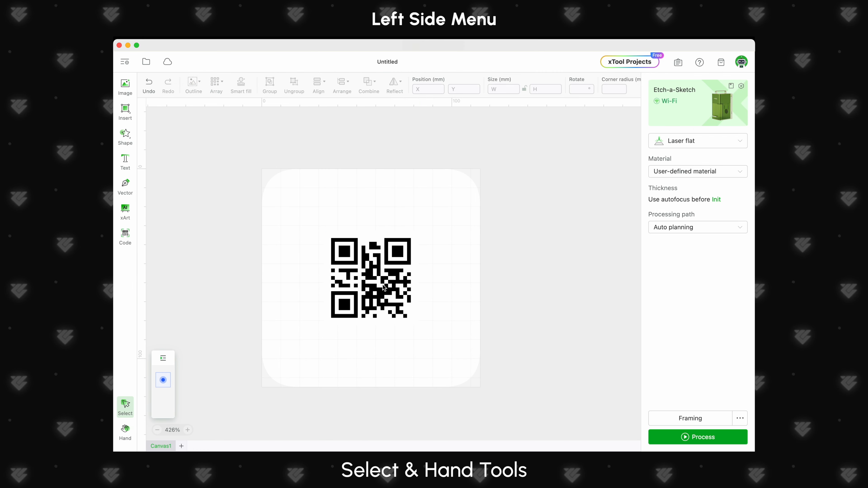
- Pan the work area slightly upward with the Hand tool, and return to the Select tool to delete the QR code
mouse_move(382, 280)
left_mouse_down()
mouse_move(393, 248)
mouse_move(382, 281)
left_mouse_up()
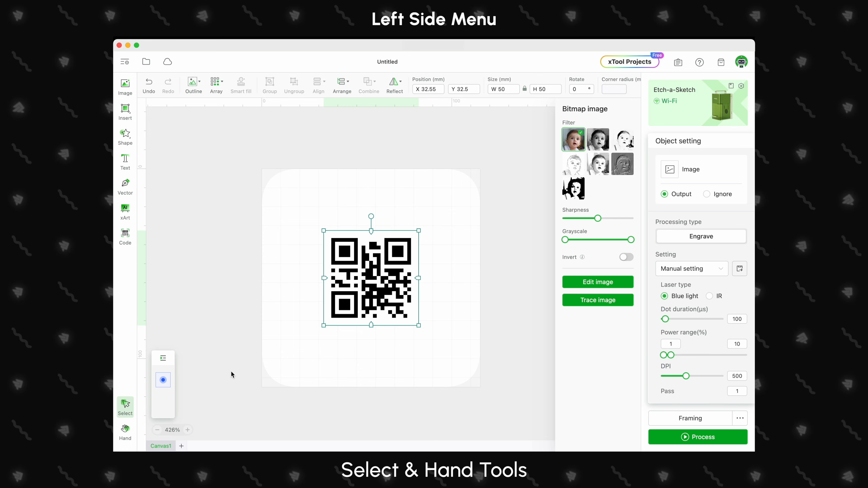
left_click(135, 430)
left_click_drag(341, 375, 364, 362)
left_click(125, 406)
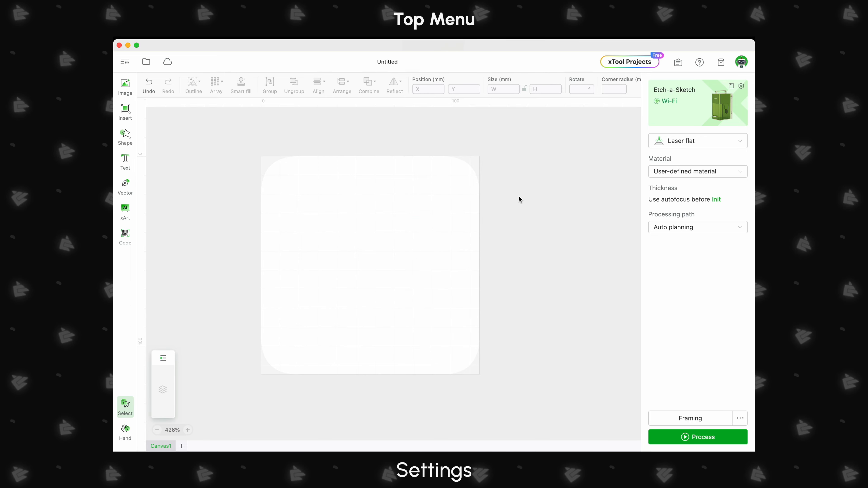
- Review the General settings from the unit choice down to the software update section and close them
left_click(125, 61)
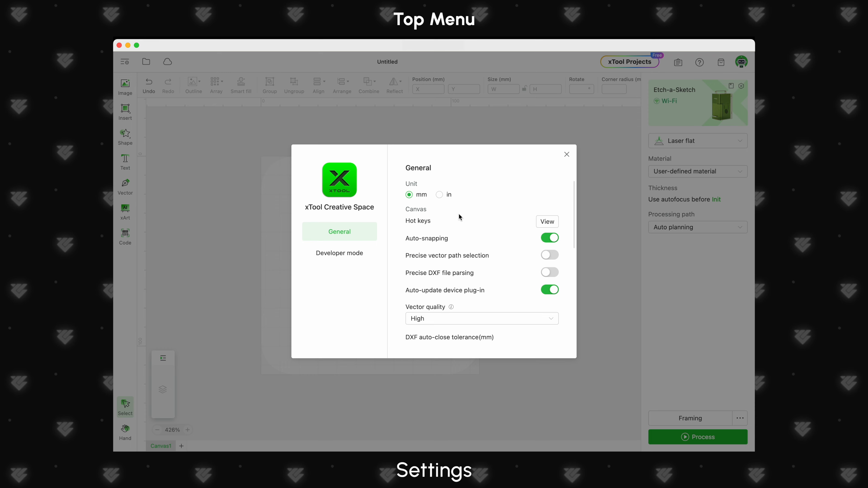
left_click(439, 195)
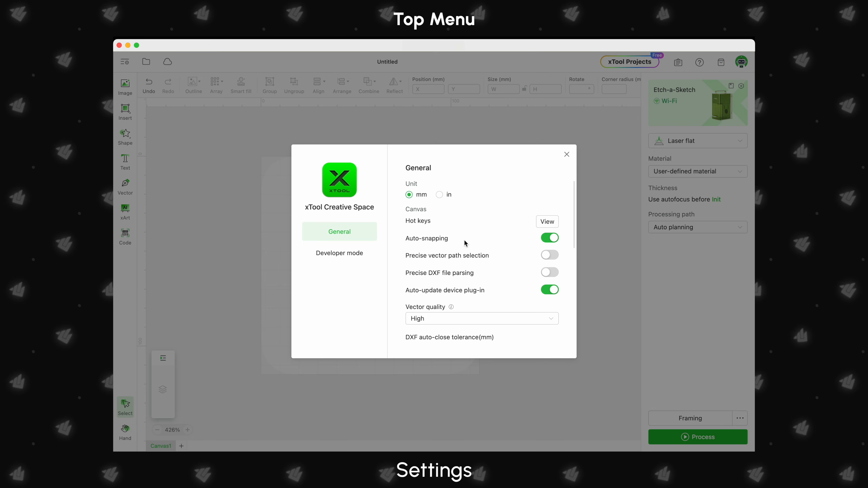
scroll(464, 244, "down", 5)
scroll(464, 243, "down", 5)
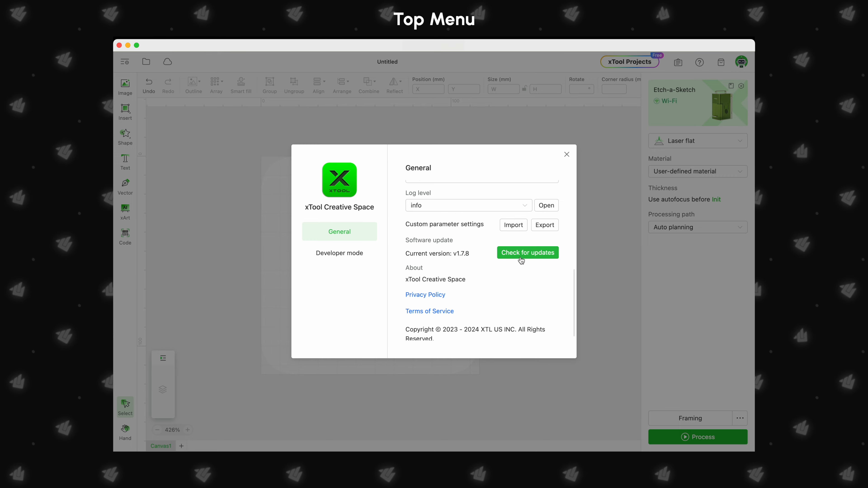
left_click(566, 154)
- Review the file commands for new, open, import, save and SVG export
left_click(149, 65)
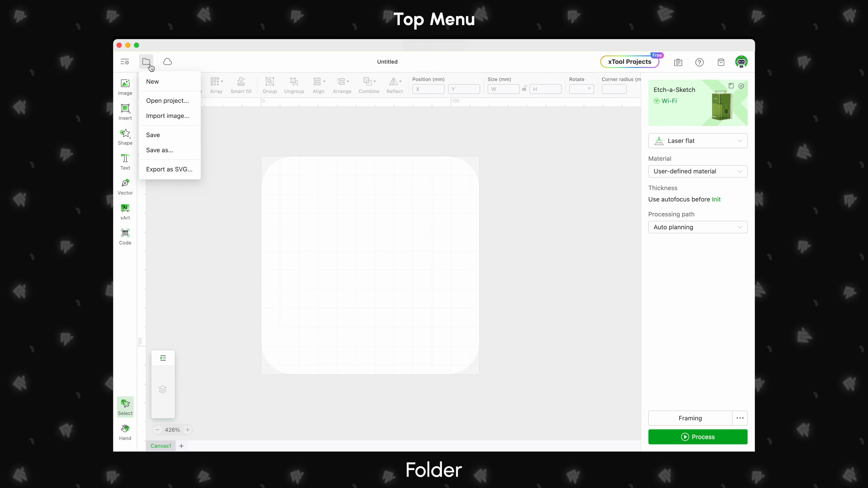
left_click(151, 69)
left_click(149, 64)
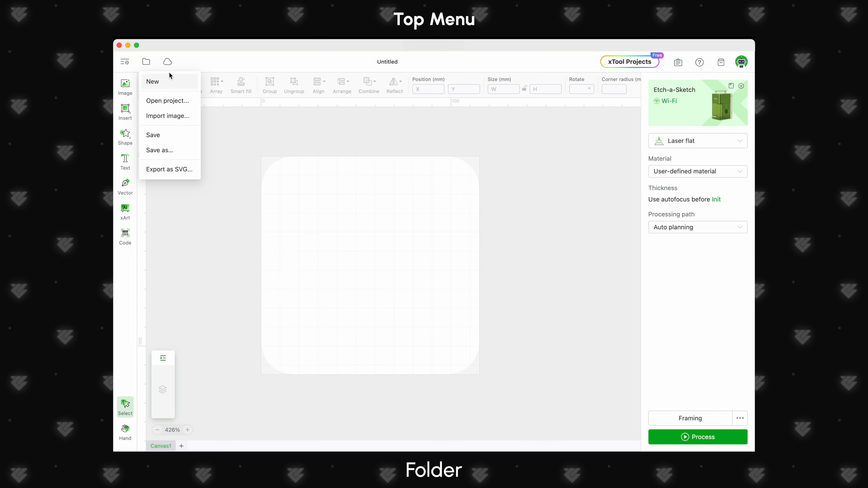
- Look over the saved cloud projects and return to the editor
left_click(168, 64)
left_click(168, 63)
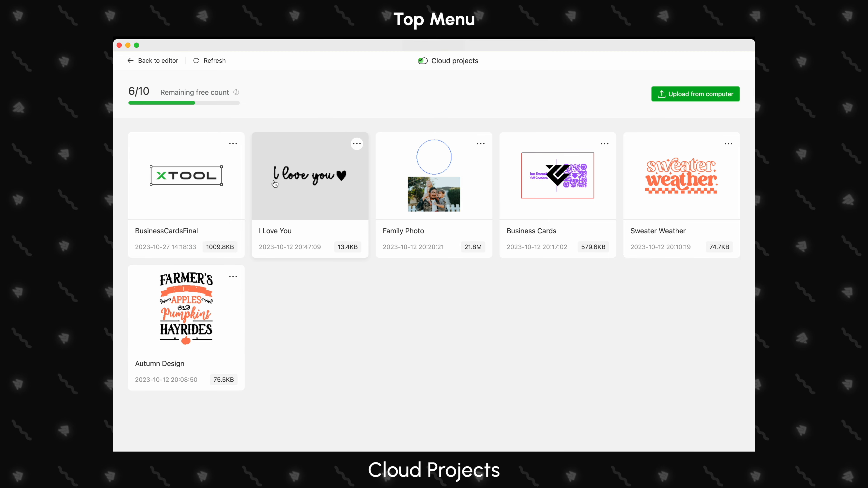
left_click(131, 63)
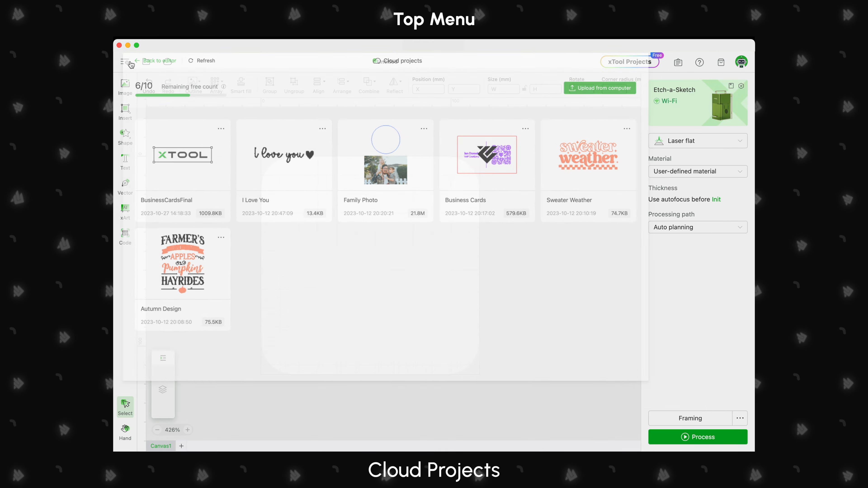
- Browse the xTool Projects gallery from the featured projects down to the official ones, and return to the editor
left_click(620, 66)
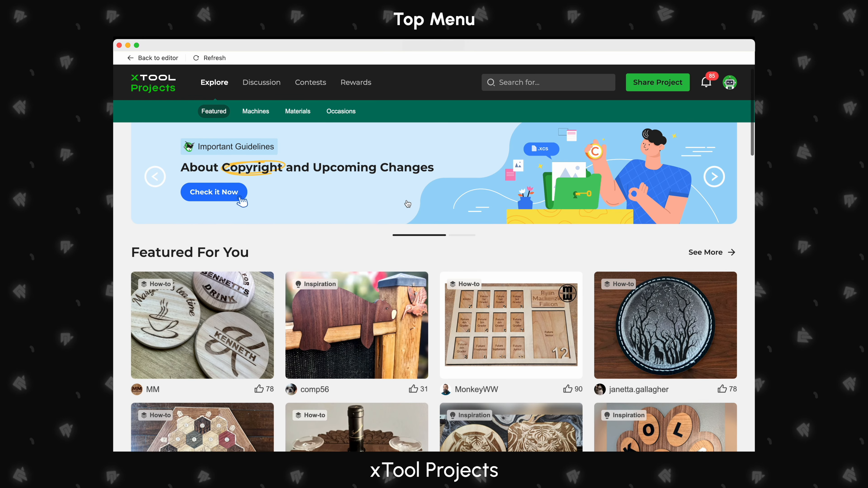
scroll(407, 204, "down", 3)
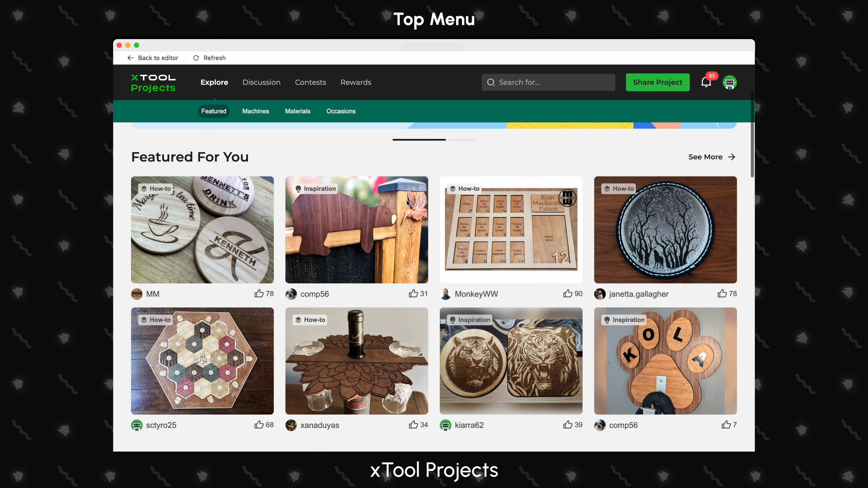
scroll(406, 202, "down", 6)
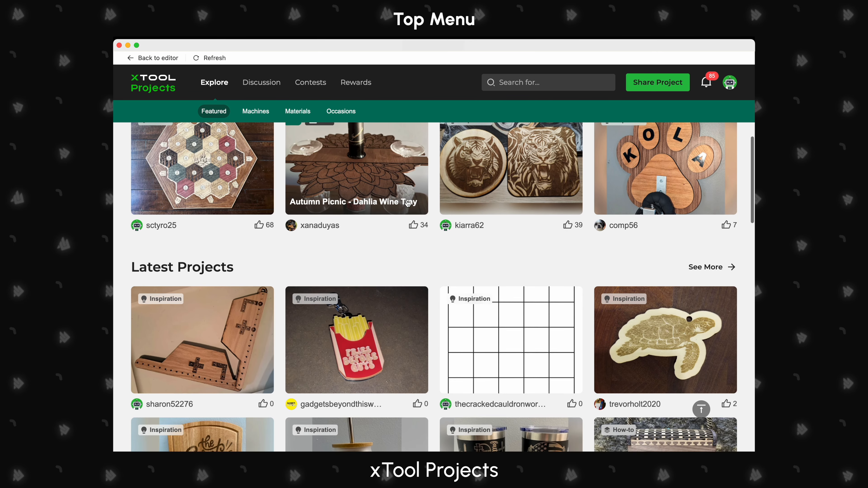
scroll(407, 204, "down", 3)
scroll(408, 204, "down", 3)
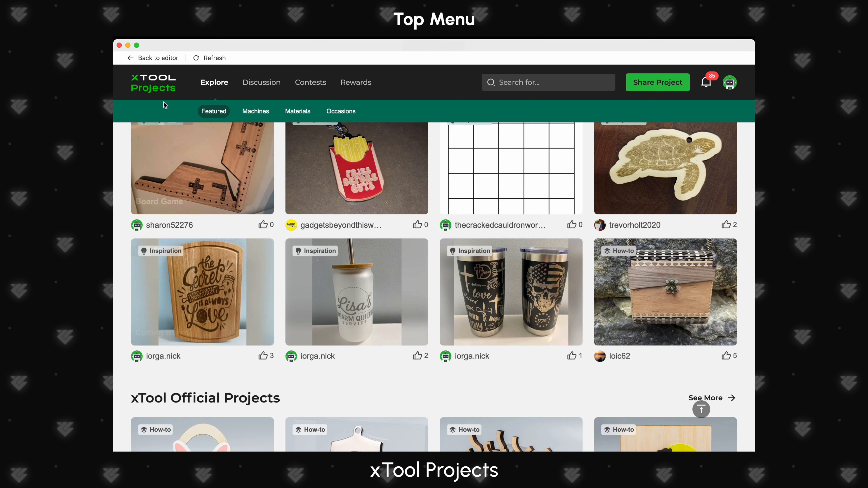
left_click(154, 58)
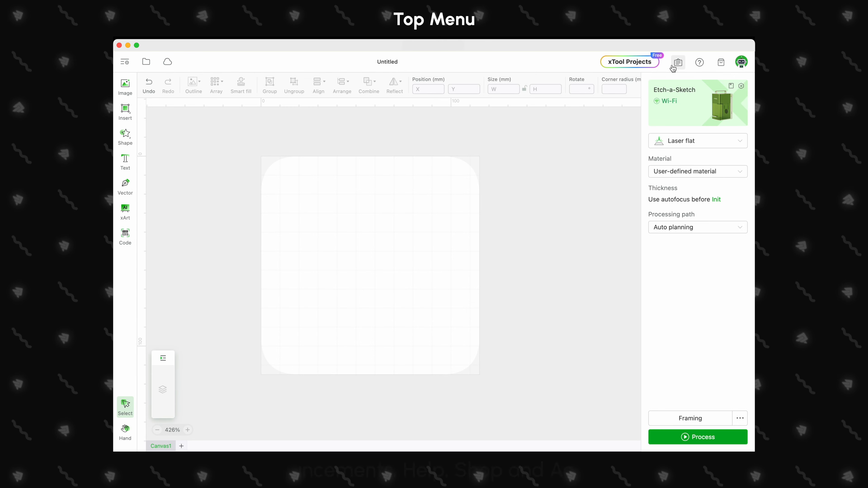
left_click(741, 64)
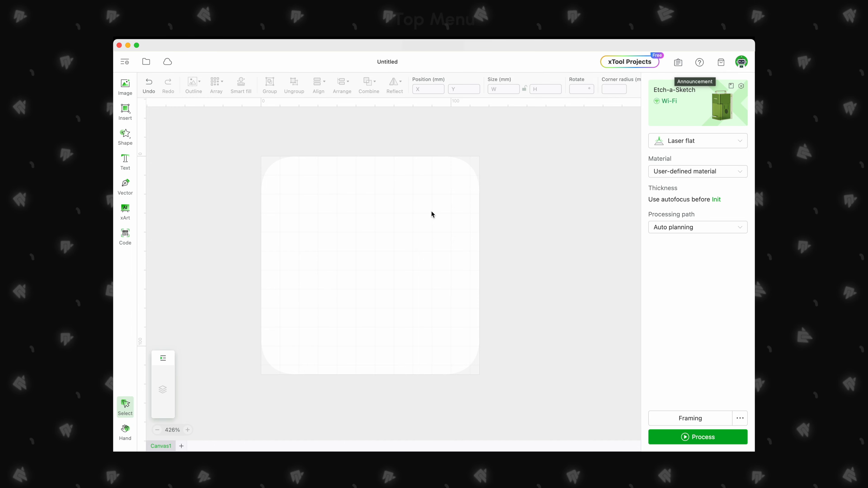
- Expand the layer list and add a basic heart shape to the canvas
left_click(163, 359)
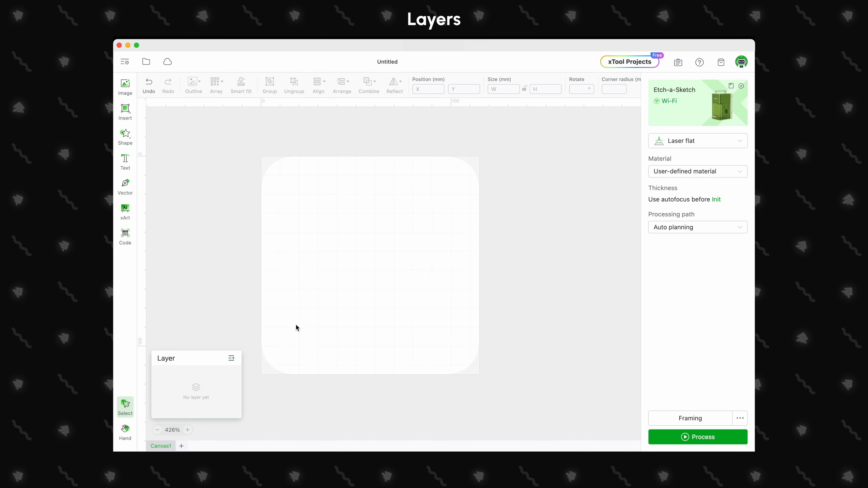
left_click(131, 144)
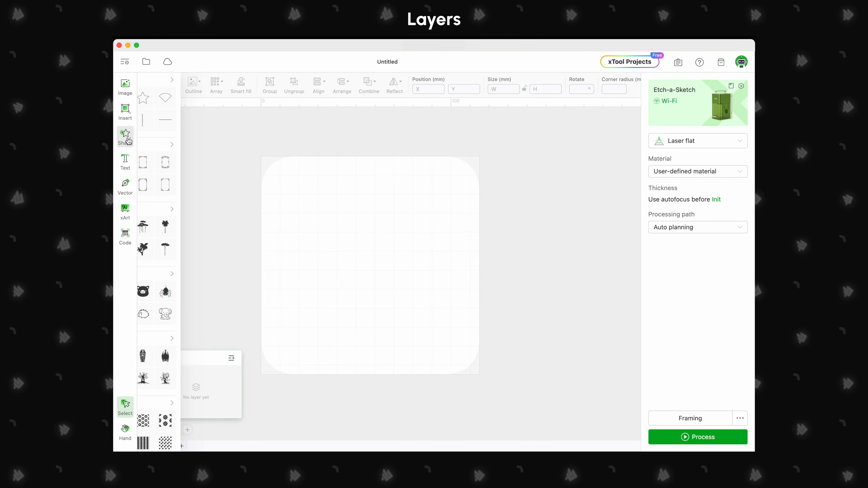
left_click(173, 120)
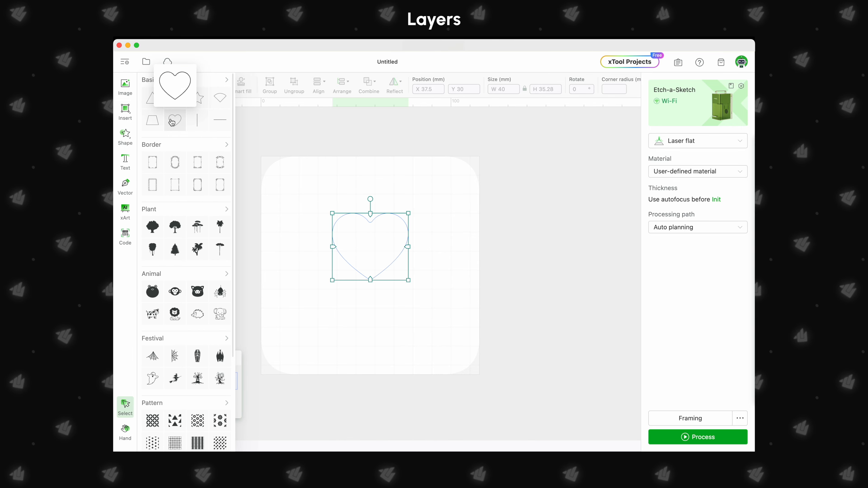
left_click(369, 258)
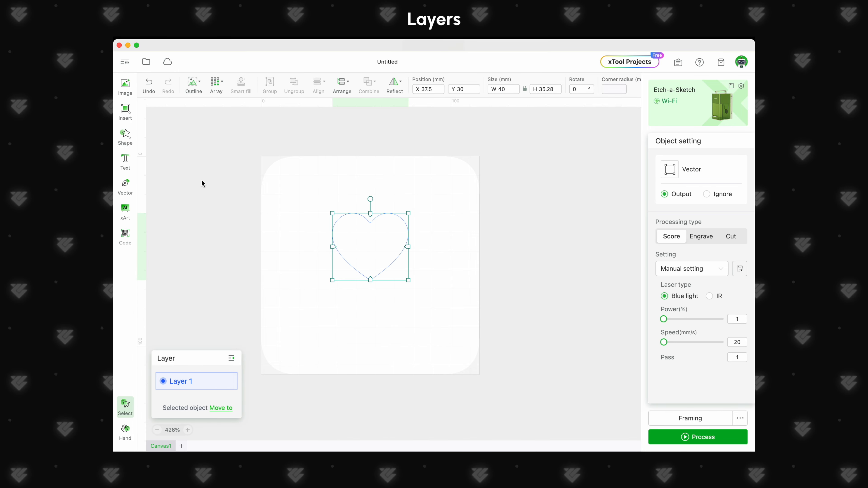
- Add the text "Love" and fit it inside the heart at about 29.8 × 10.9 mm
left_click(123, 161)
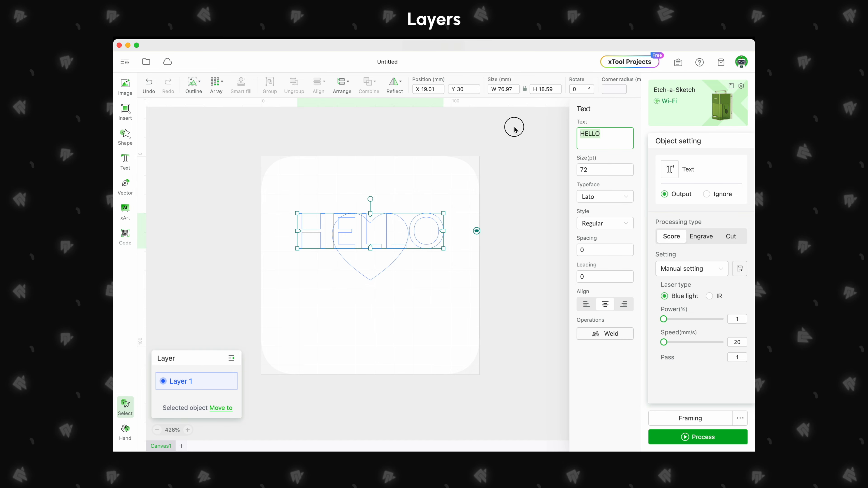
type("Love")
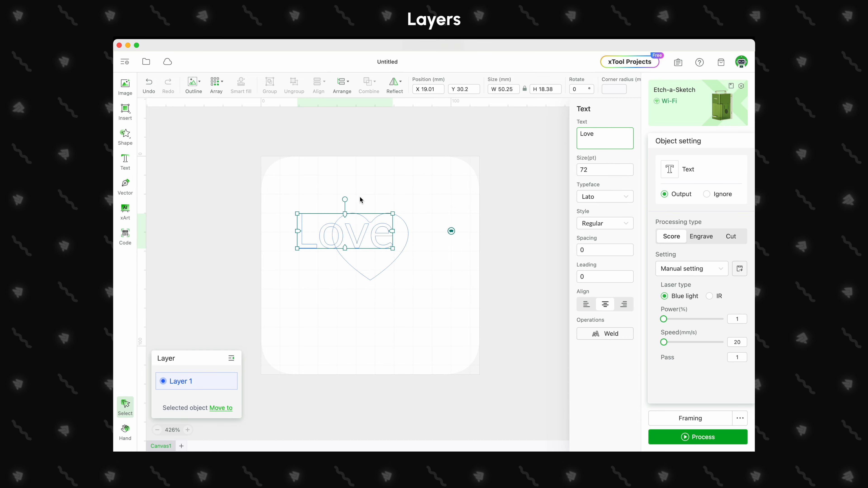
left_click_drag(345, 216, 382, 244)
- Move the "Love" text to the black layer and the heart to the red layer
right_click(383, 244)
left_click(482, 369)
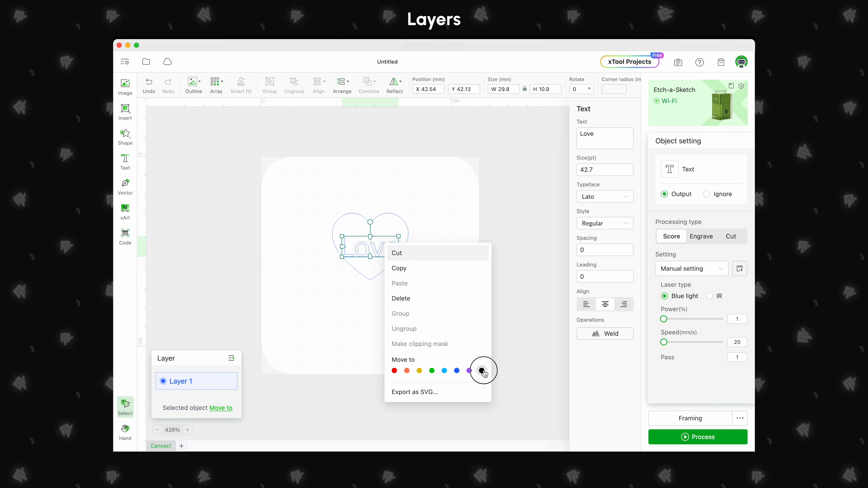
left_click(391, 230)
right_click(391, 230)
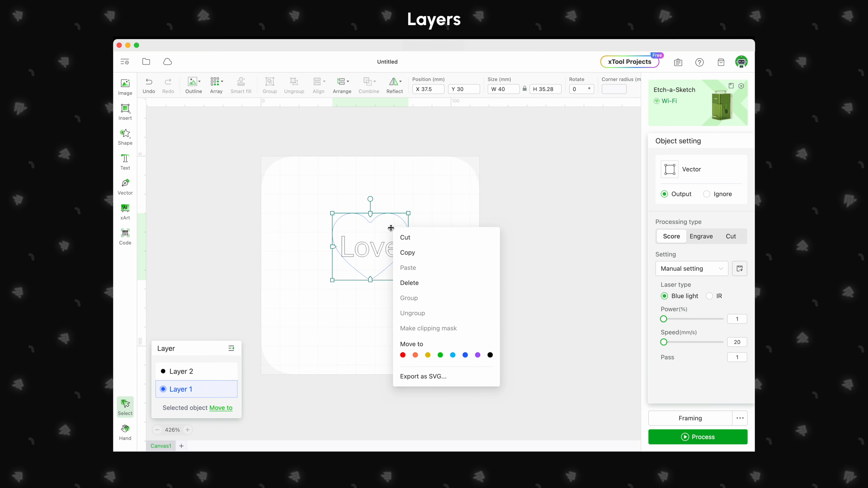
left_click(403, 355)
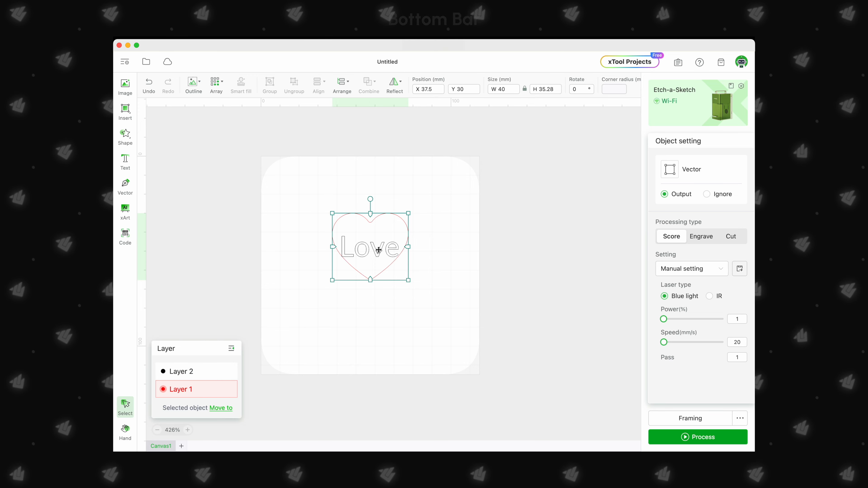
- Reposition the "Love" text higher inside the heart, at about X 42.6 and Y 39.79 mm
left_click(401, 296)
left_click(378, 243)
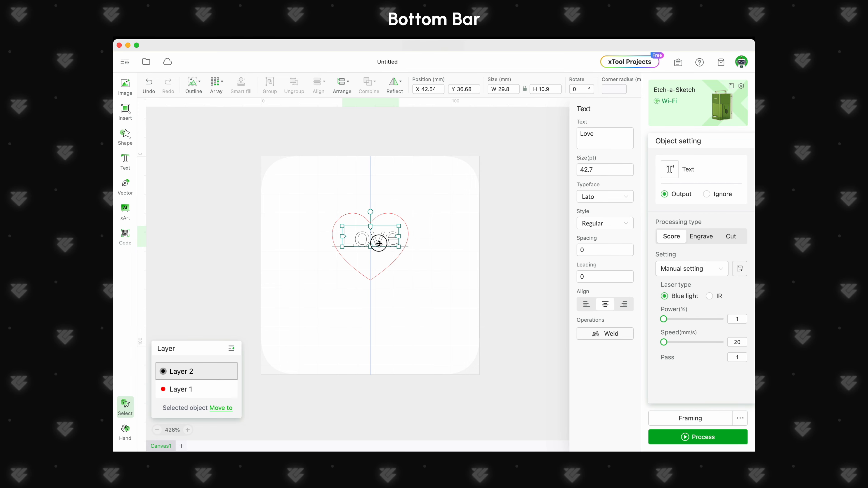
key("Down")
key("Down")
key("Down")
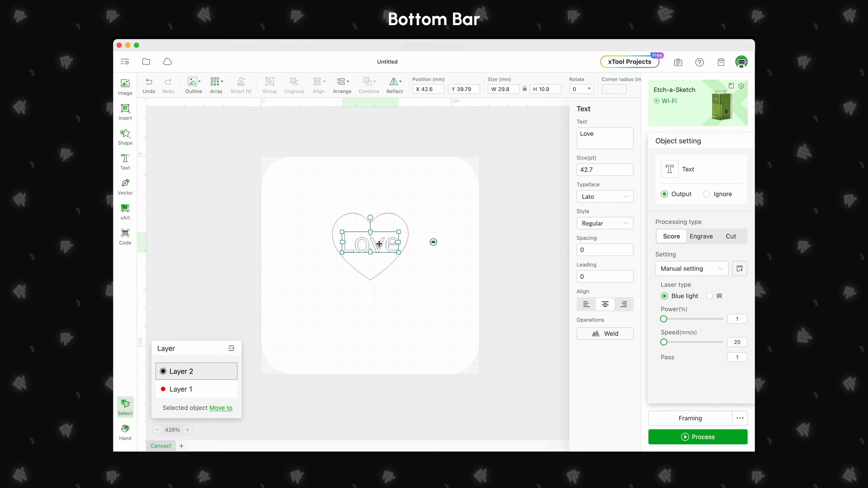
- Add two more canvases and rename the third one "another"
left_click(181, 445)
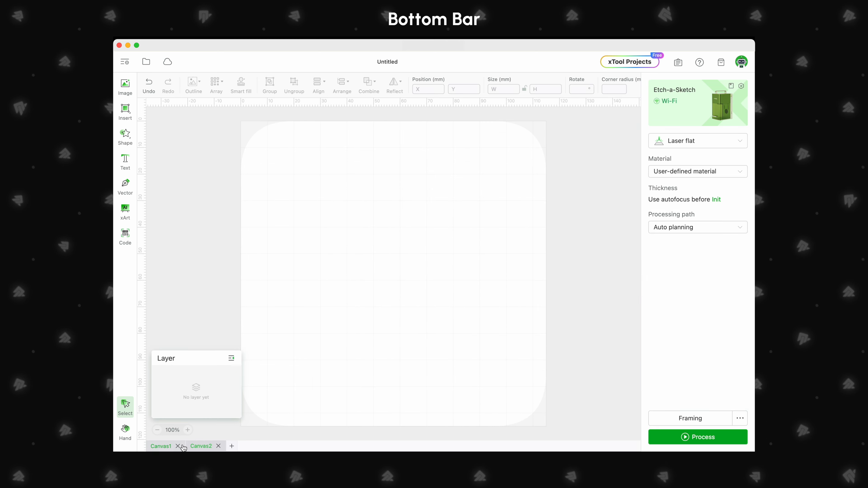
left_click(232, 446)
right_click(241, 447)
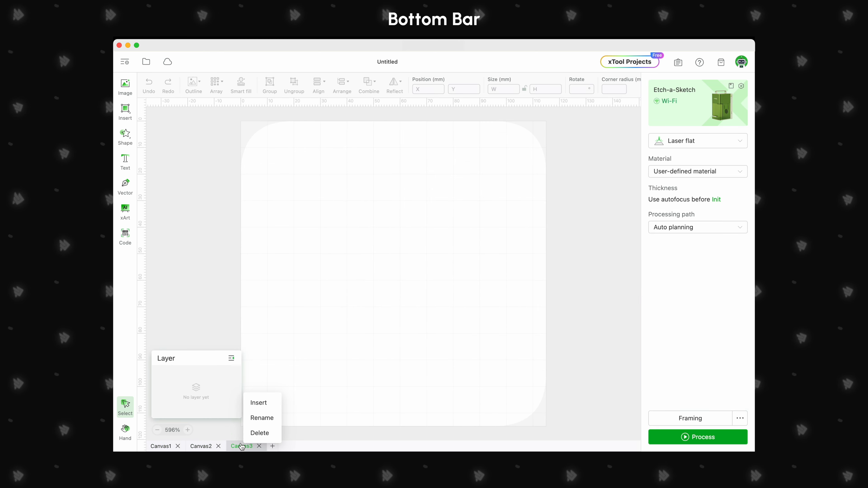
left_click(258, 418)
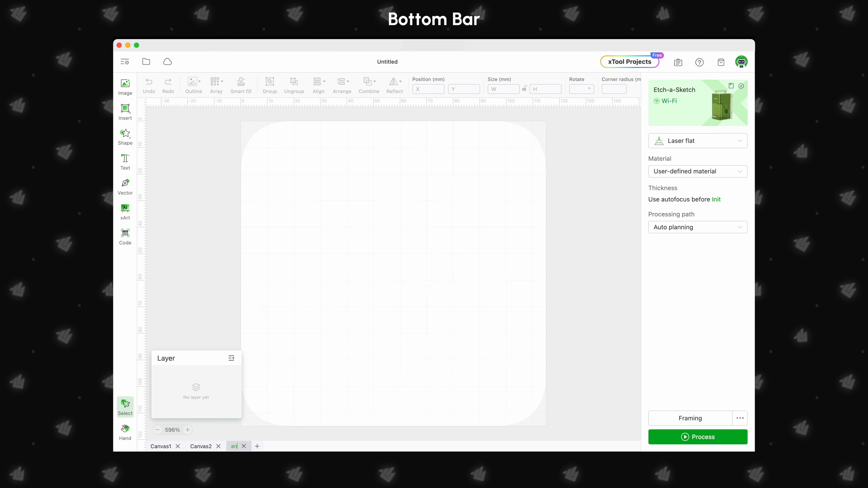
type("other")
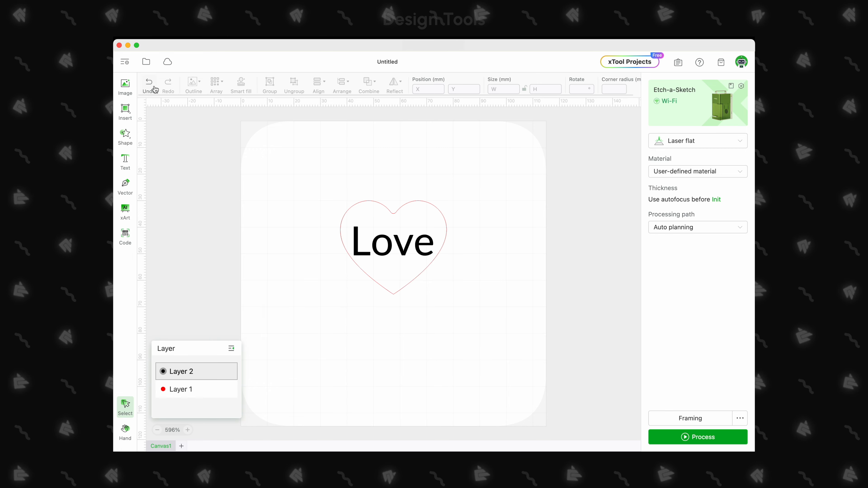
- Undo the latest position changes of the "Love" text and redo them
left_click(151, 86)
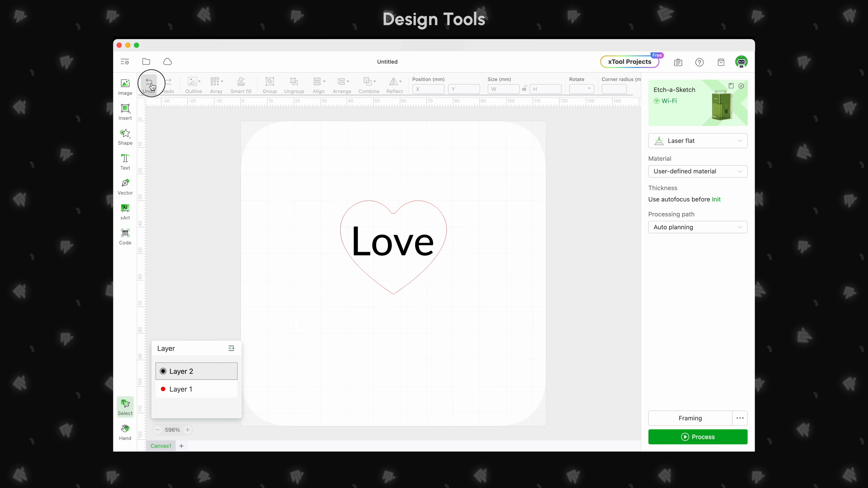
left_click(151, 86)
left_click(151, 85)
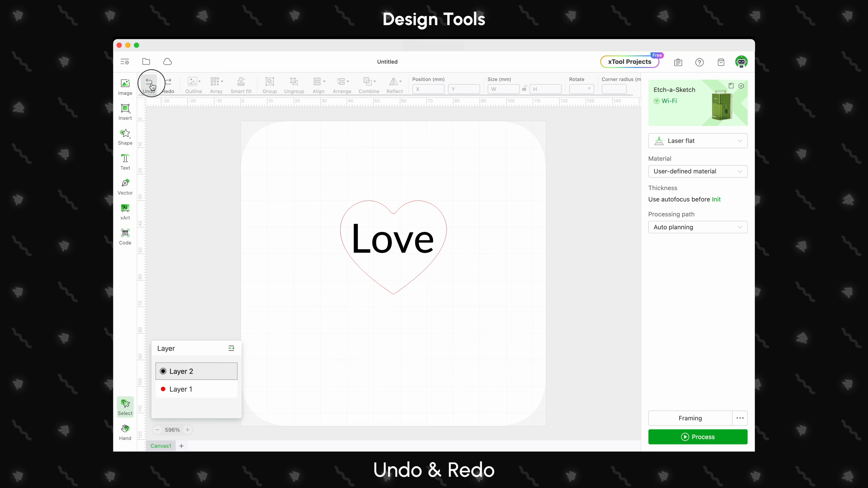
left_click(151, 86)
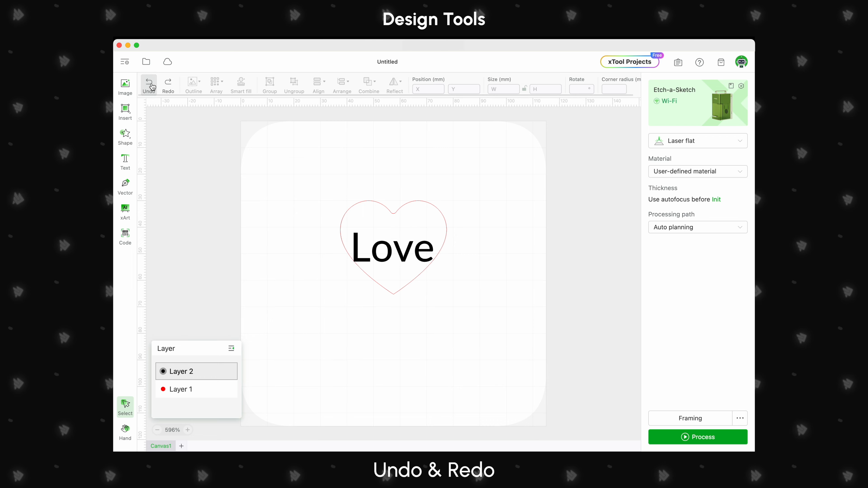
left_click(166, 87)
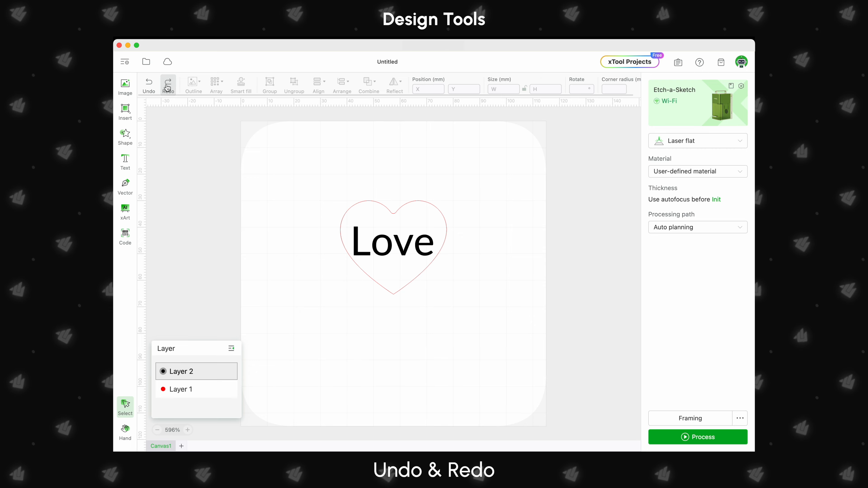
left_click(168, 88)
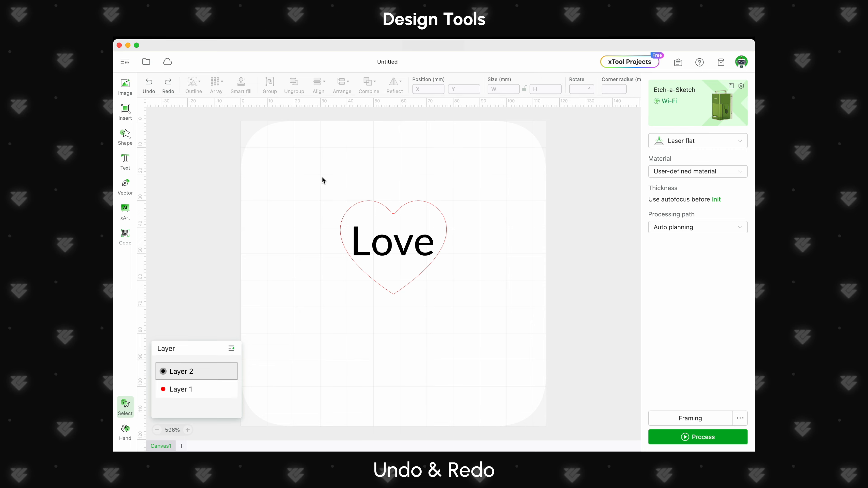
- Delete the heart shape around the "Love" text
left_click_drag(322, 178, 433, 320)
left_click(435, 307)
left_click(410, 271)
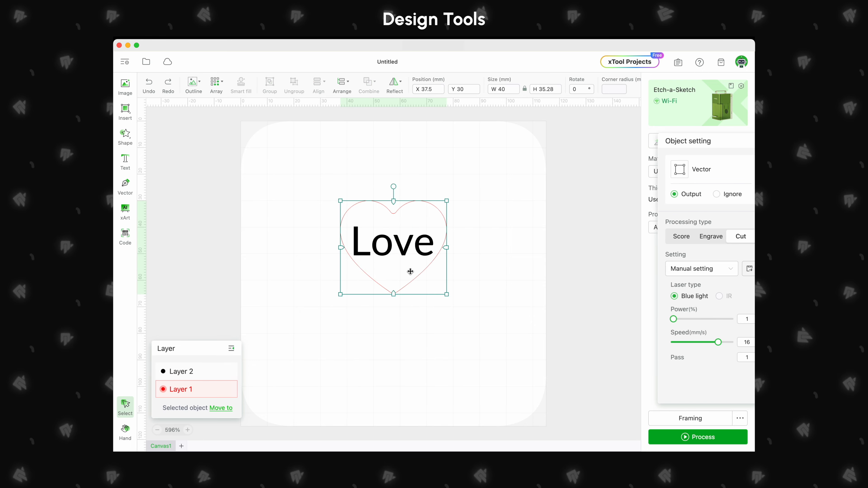
key("Delete")
- Add an outline around the "Love" text with an offset distance of 4.1 mm
left_click(376, 242)
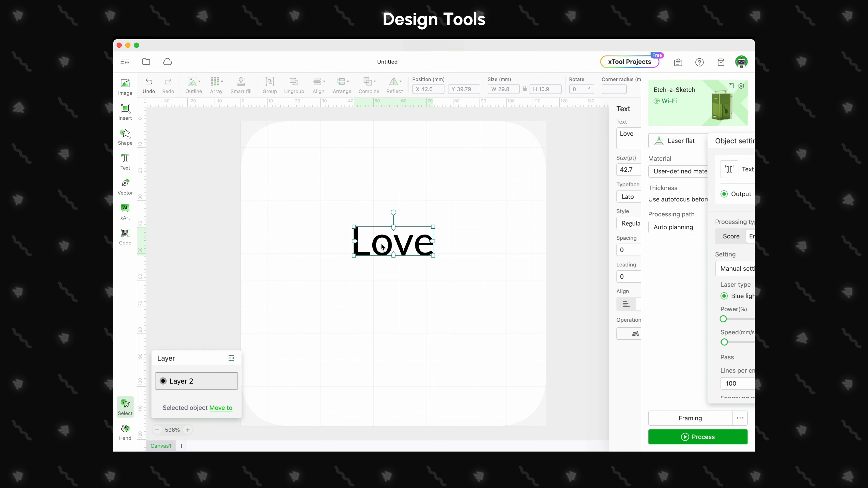
left_click(193, 87)
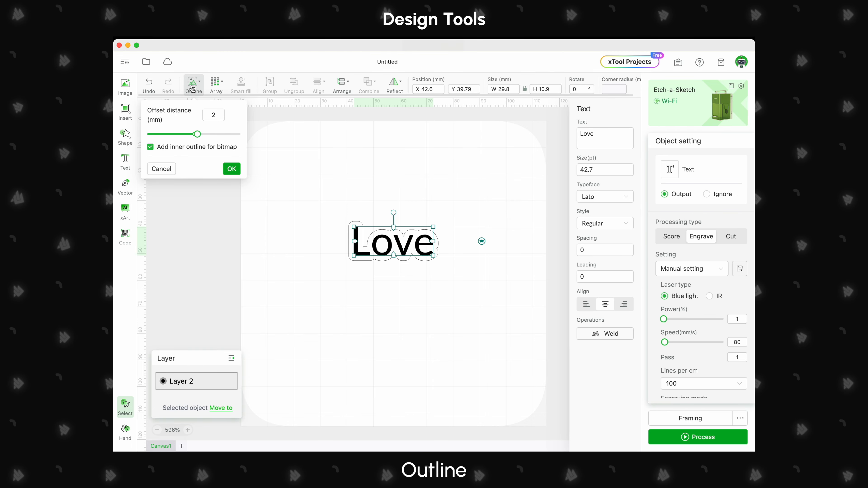
mouse_move(198, 135)
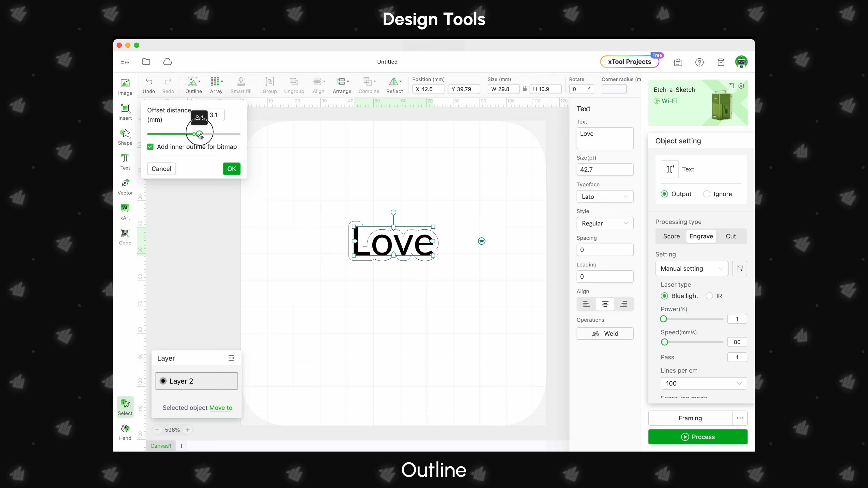
left_click_drag(201, 135, 201, 135)
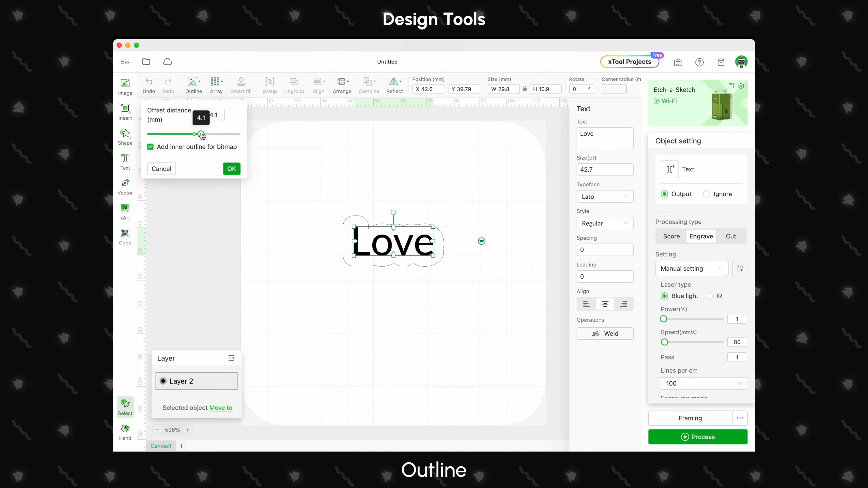
left_click(231, 169)
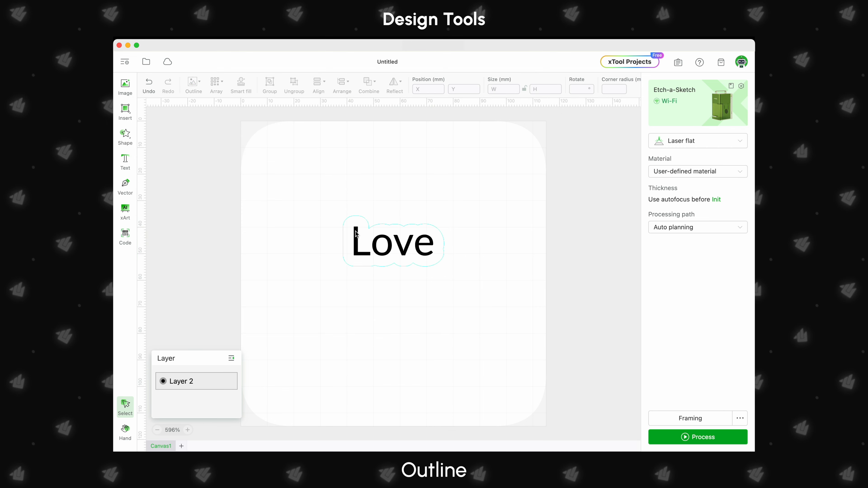
- Move the new outline around the "Love" text to the blue layer
left_click(362, 219)
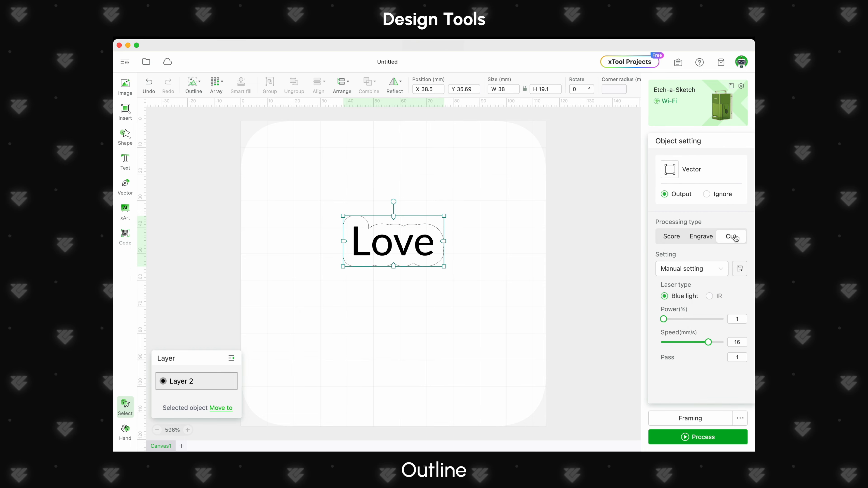
right_click(428, 225)
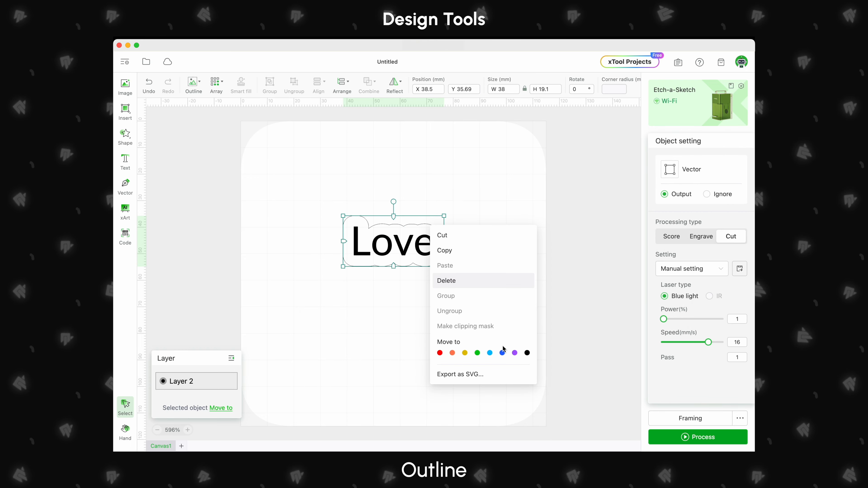
left_click(504, 353)
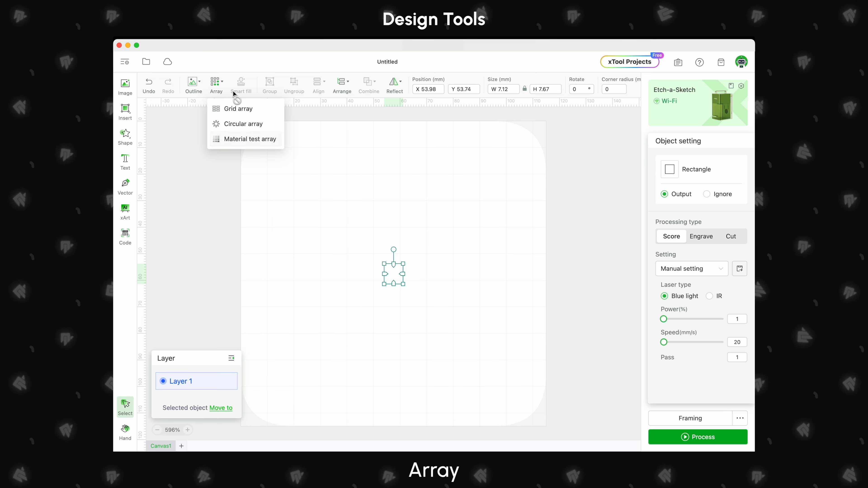
- Examine the material test array settings for the small rectangle without applying them
mouse_move(218, 91)
left_click(235, 140)
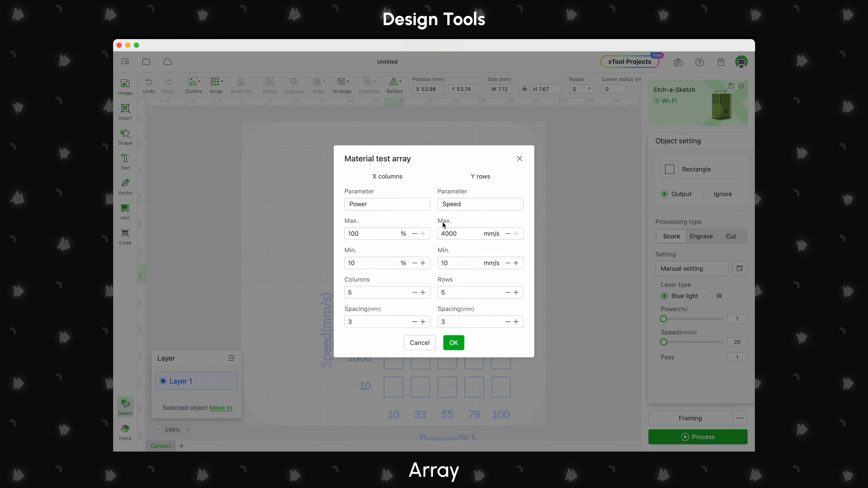
left_click(455, 293)
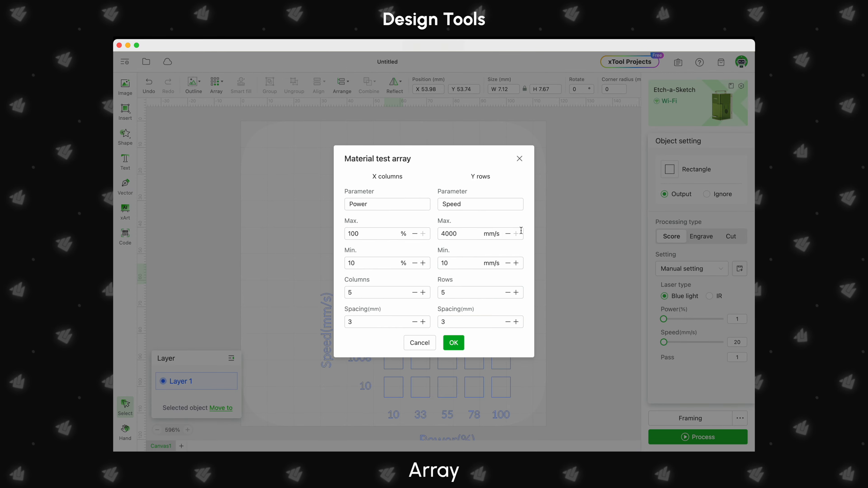
left_click(519, 160)
- Create a grid array of the small rectangle with 2 columns, 2 rows and 1 mm spacing in both directions
mouse_move(219, 87)
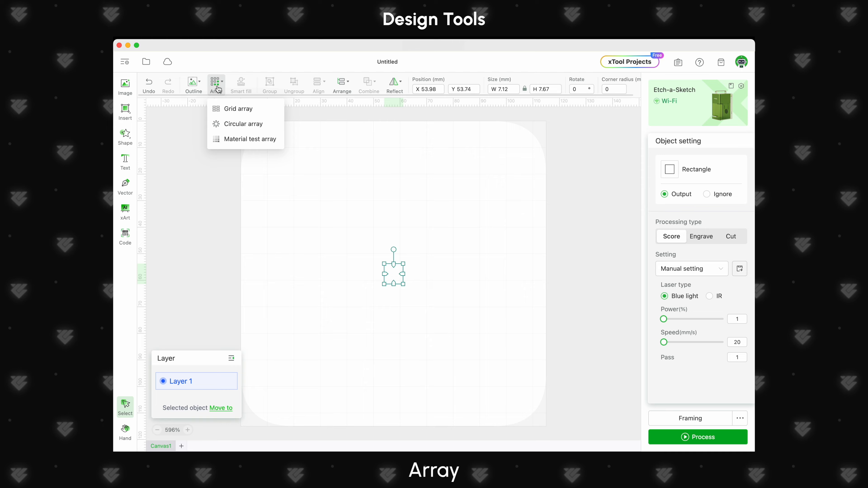
left_click(230, 109)
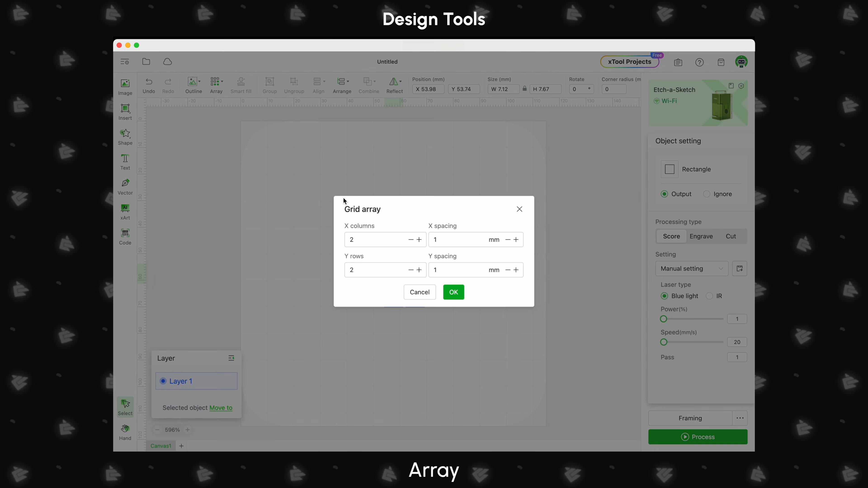
left_click(454, 292)
left_click(443, 325)
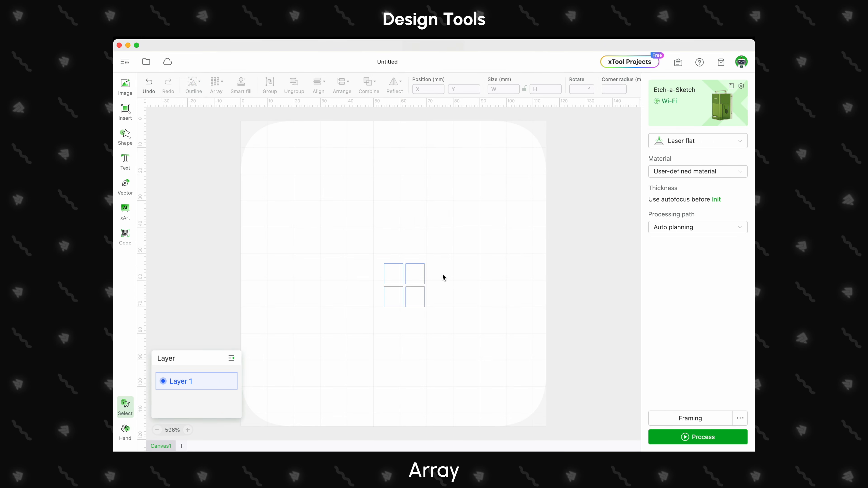
left_click_drag(443, 325, 345, 227)
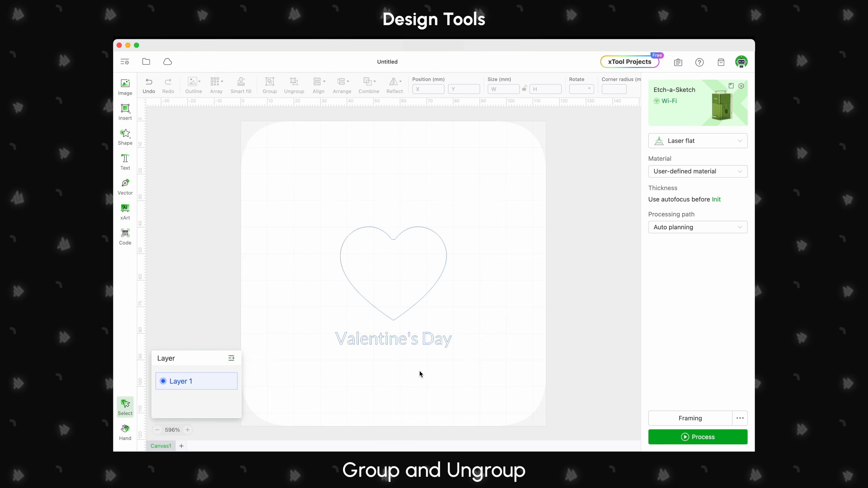
- Move the heart away from the "Valentine's Day" text on its own, and undo the move
left_click(424, 341)
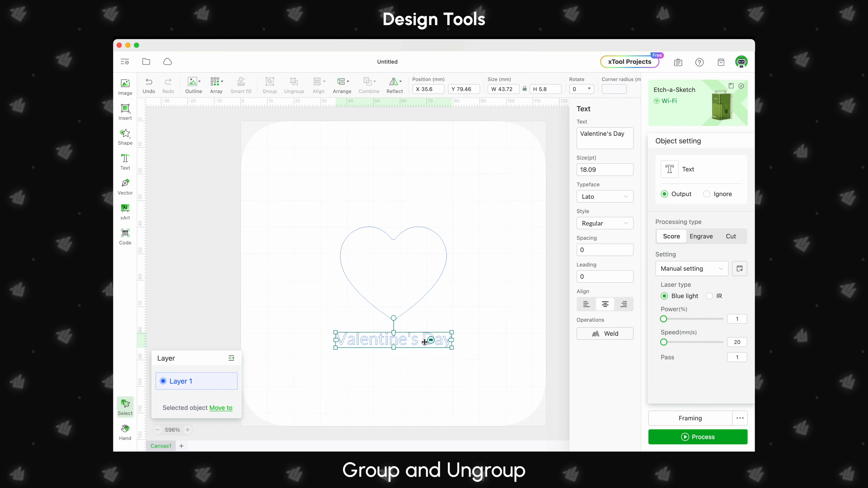
left_click_drag(441, 365, 357, 236)
left_click(500, 275)
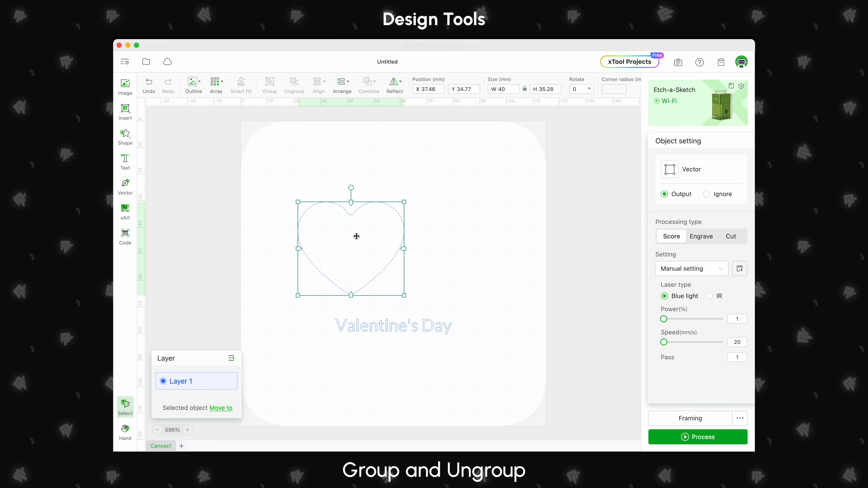
key("super+z")
- Group the heart with the "Valentine's Day" text and move the group aside and back to about X 35.64, Y 34.76 mm
left_click_drag(330, 170, 450, 380)
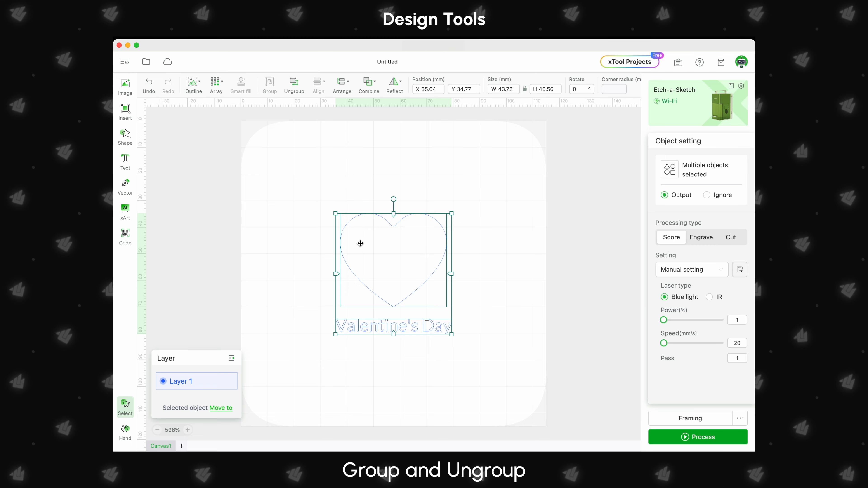
left_click(397, 277)
left_click(368, 284)
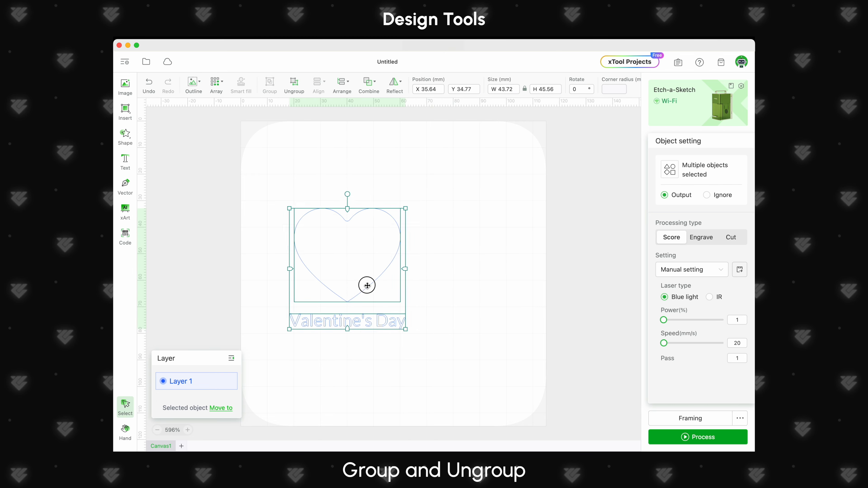
left_click_drag(403, 283, 403, 285)
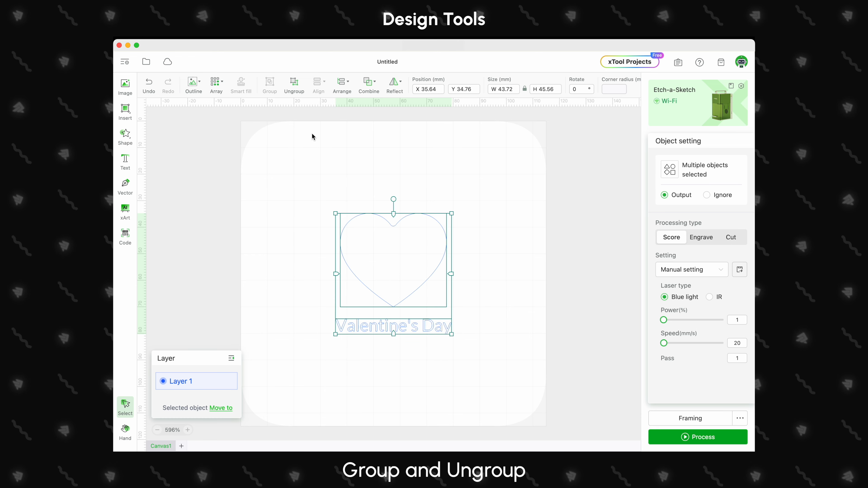
- Ungroup the heart and the "Valentine's Day" text, and move the heart alone to about X 22.38, Y 31.41 mm
left_click(296, 84)
left_click_drag(388, 262, 387, 249)
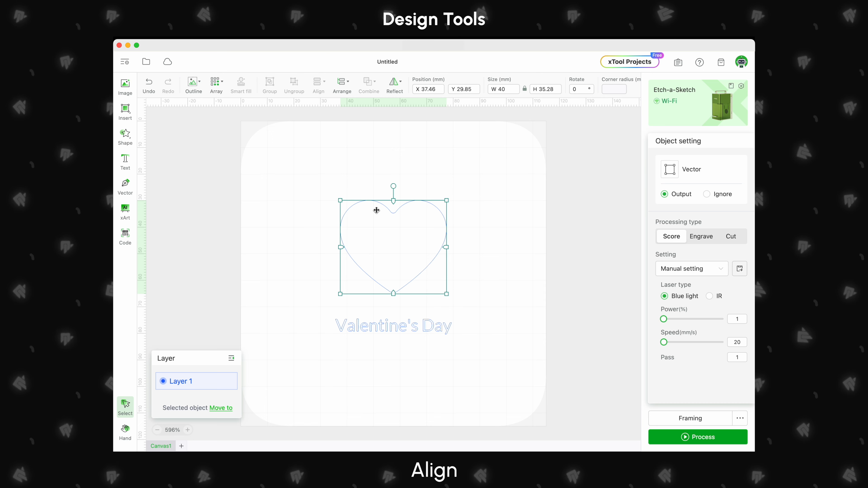
left_click_drag(376, 210, 338, 214)
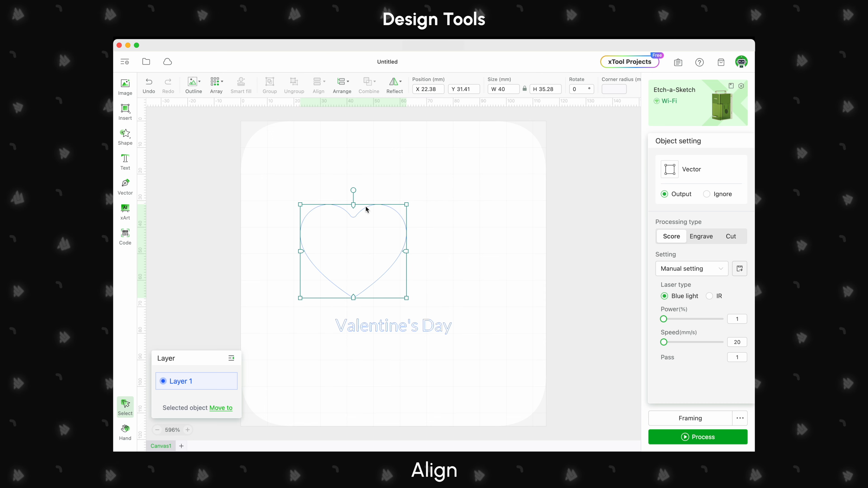
- Select the heart and the "Valentine's Day" text together and align them left
left_click_drag(329, 170, 448, 385)
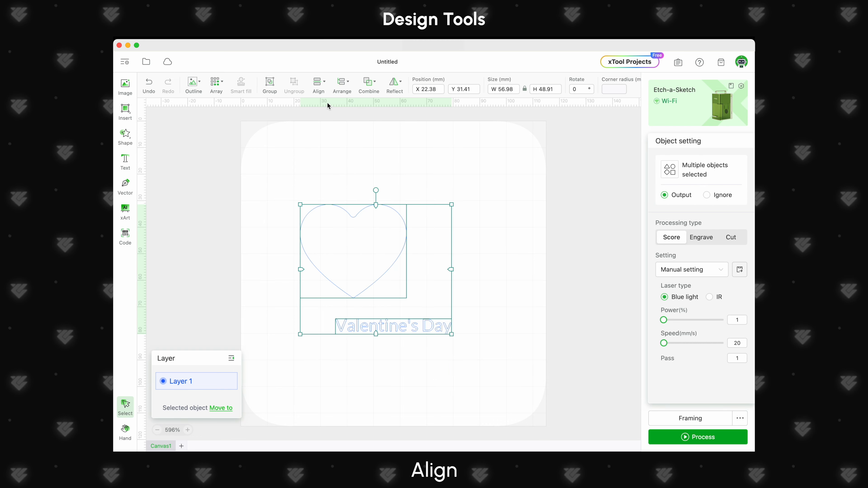
left_click(318, 82)
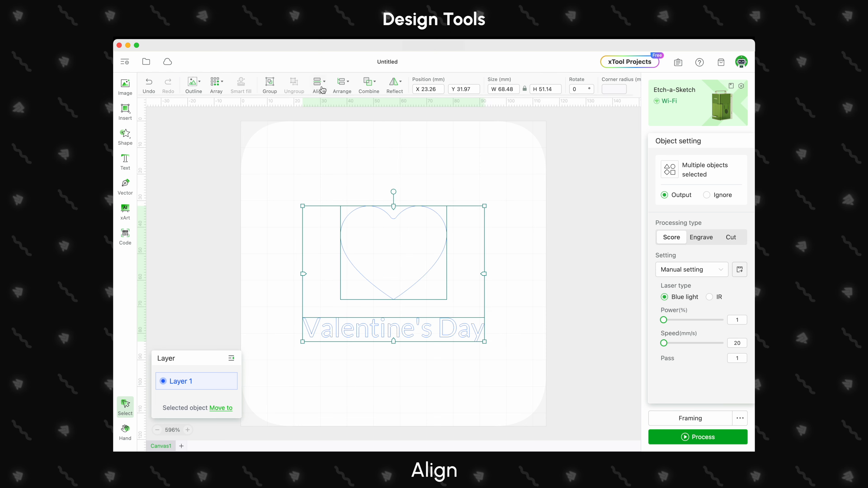
left_click(318, 82)
left_click(330, 127)
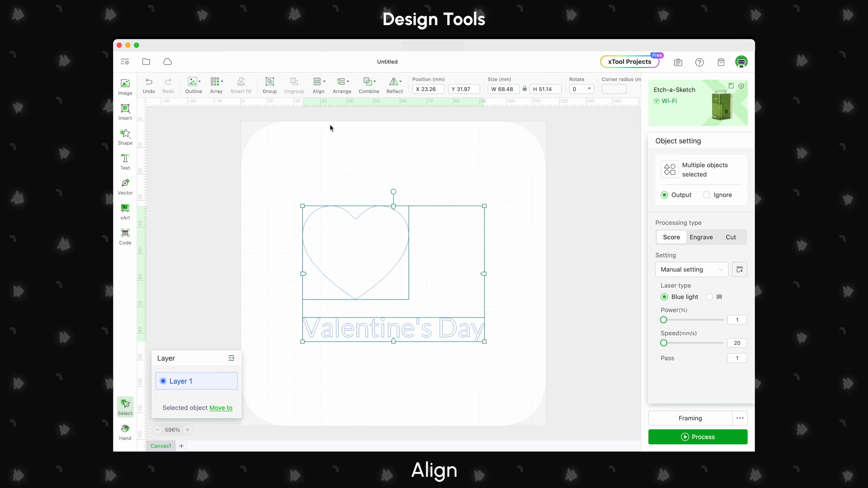
- Align the heart and the "Valentine's Day" text to their horizontal center, and switch them to right alignment
left_click(318, 82)
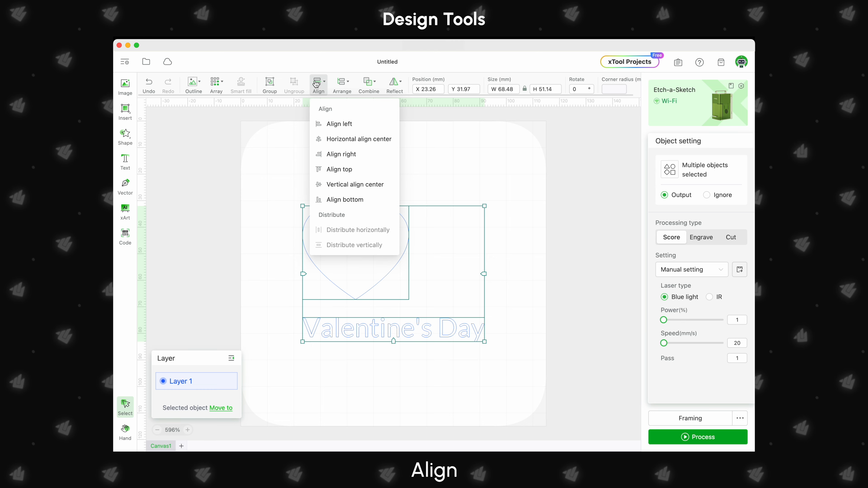
left_click(333, 137)
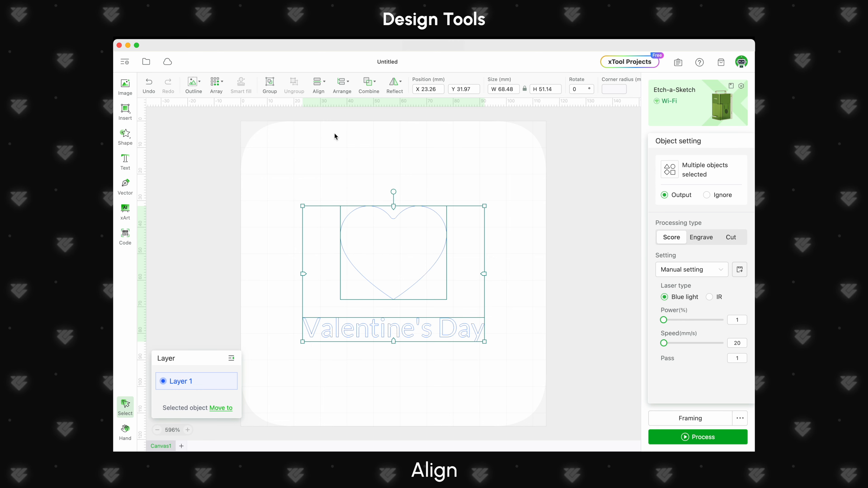
left_click(318, 82)
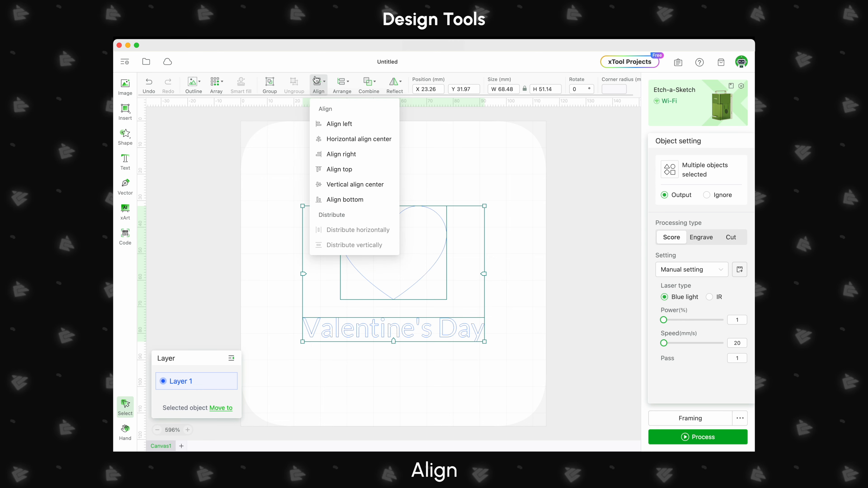
left_click(334, 155)
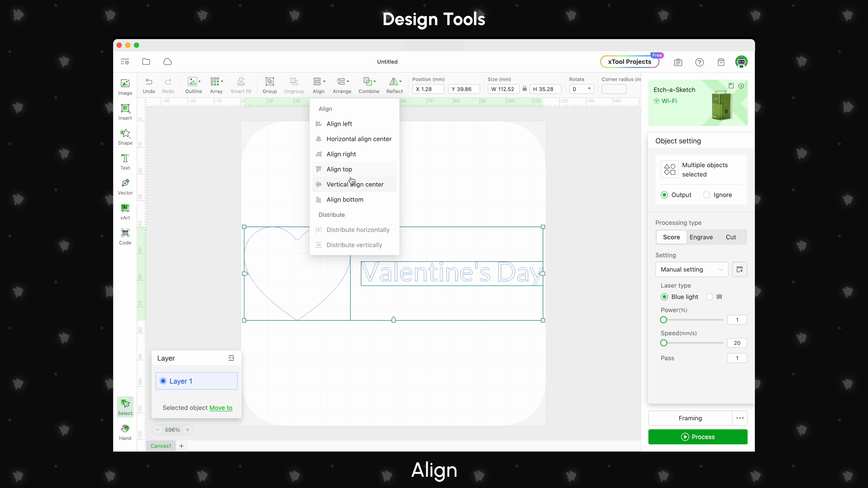
- Apply top, vertical center and bottom alignment in turn to the heart and the "Valentine's Day" text beside it
left_click(352, 171)
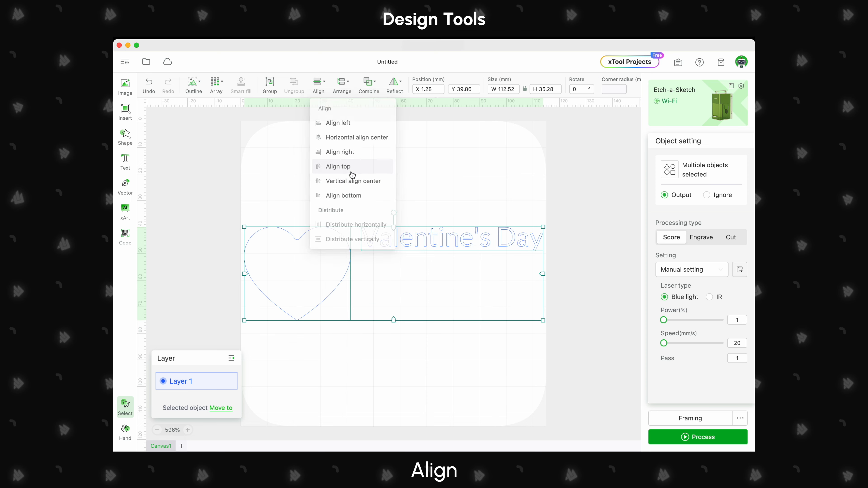
left_click(318, 84)
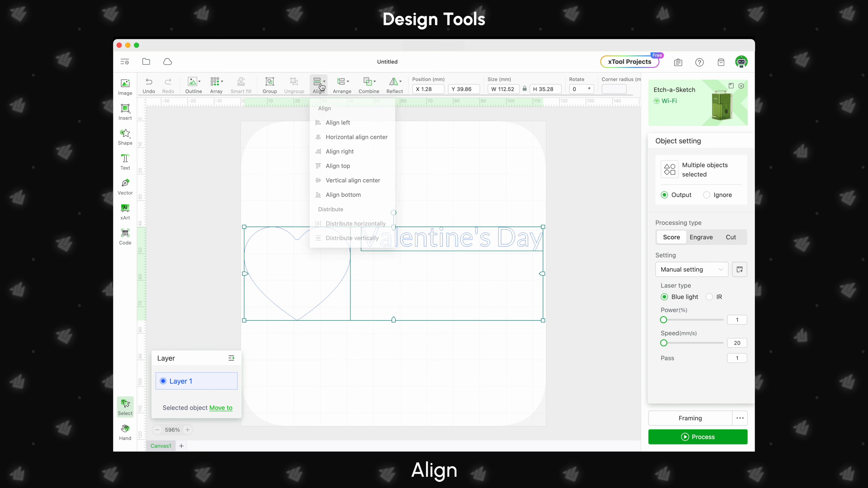
left_click(341, 185)
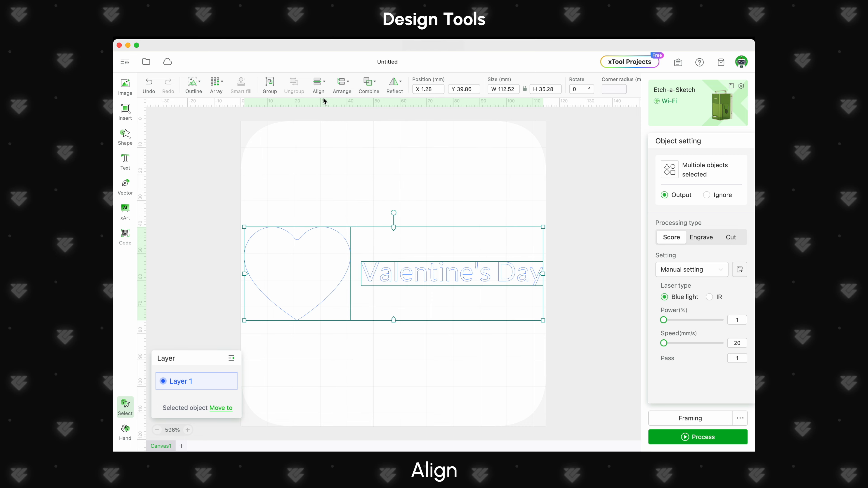
left_click(318, 84)
left_click(342, 198)
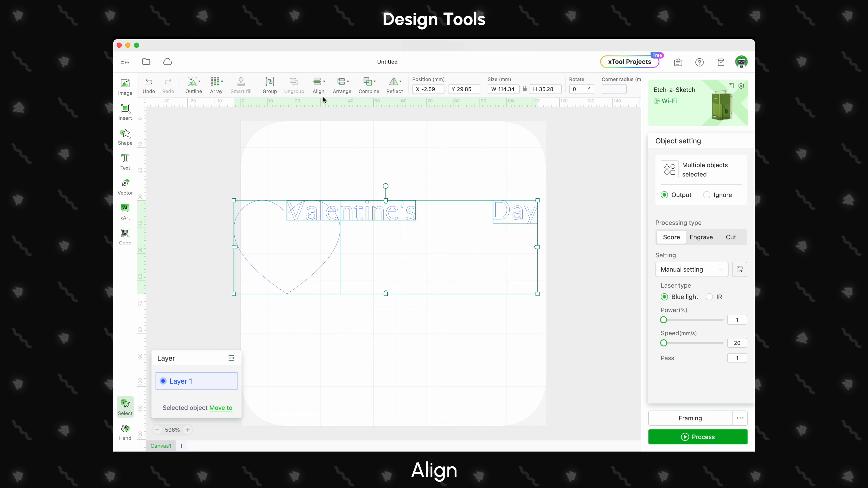
- Distribute the heart, "Valentine's" and "Day" horizontally when side by side, and distribute them vertically when stacked
left_click(319, 84)
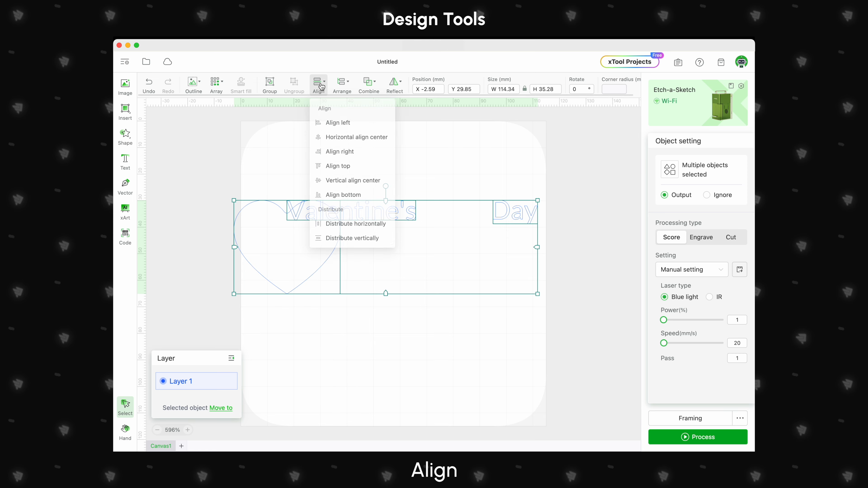
left_click(367, 229)
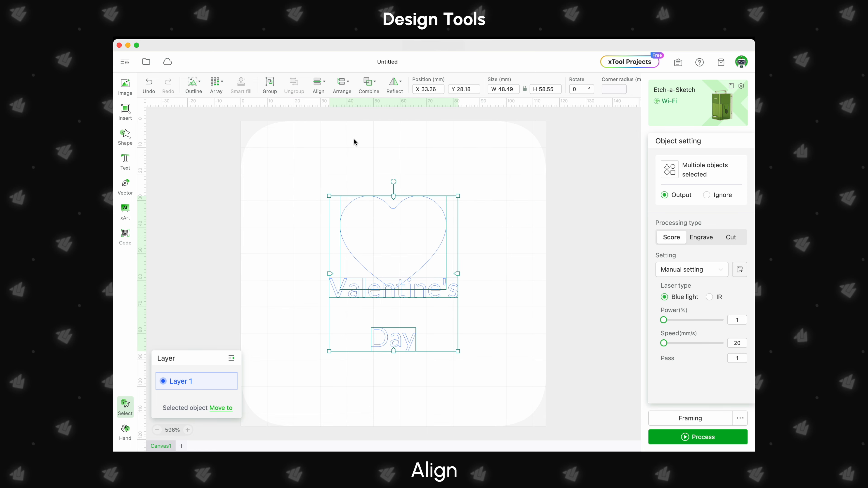
left_click(320, 88)
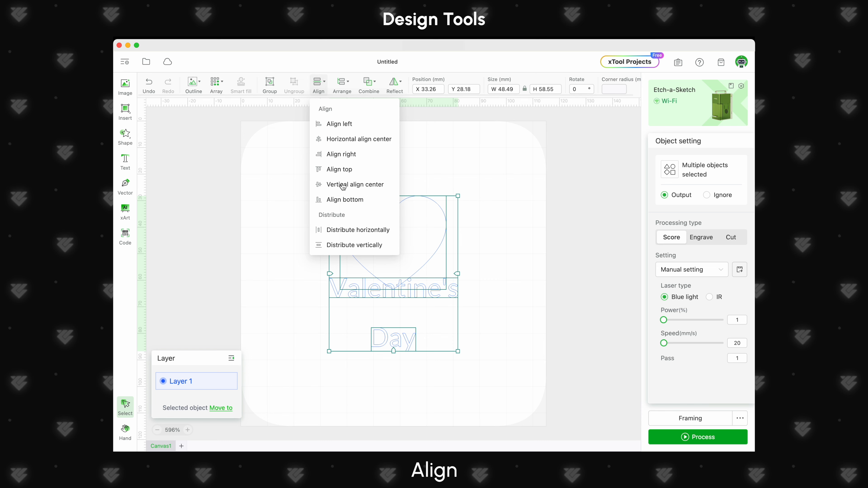
left_click(353, 244)
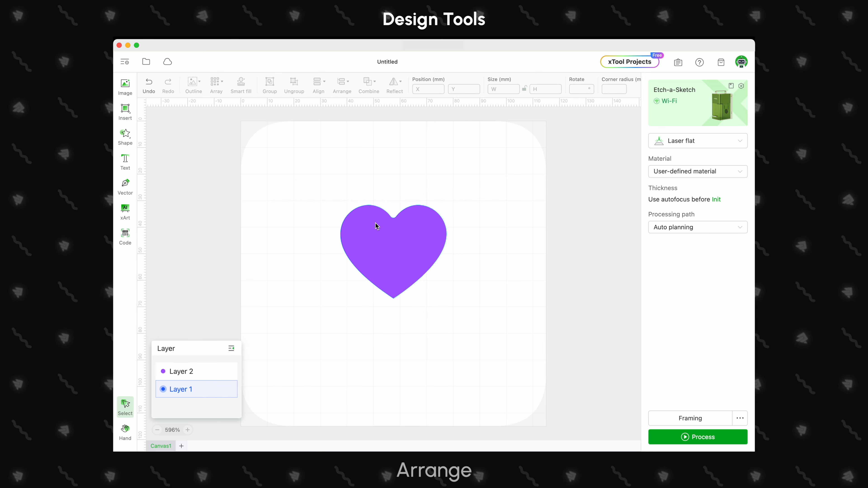
- Select the purple engraved heart in the middle of the canvas and send it backward
mouse_move(385, 243)
left_mouse_down()
mouse_move(424, 273)
mouse_move(382, 235)
left_mouse_up()
left_click_drag(343, 159, 441, 334)
left_click(423, 278)
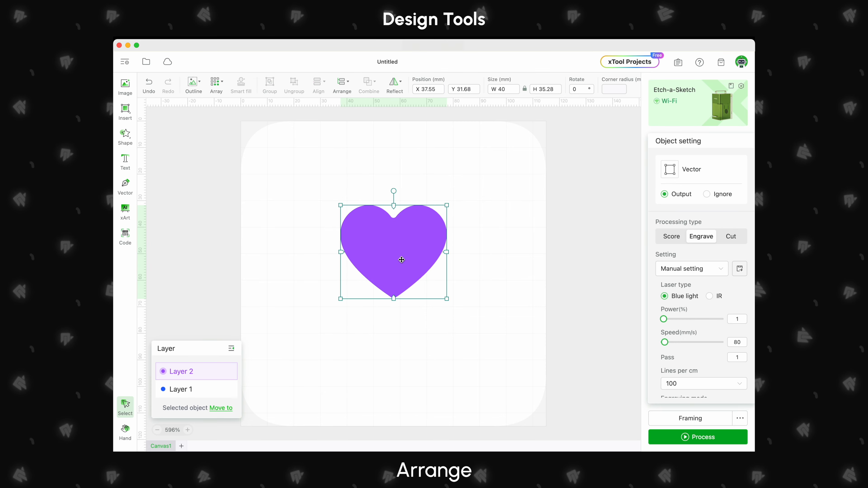
left_click(342, 85)
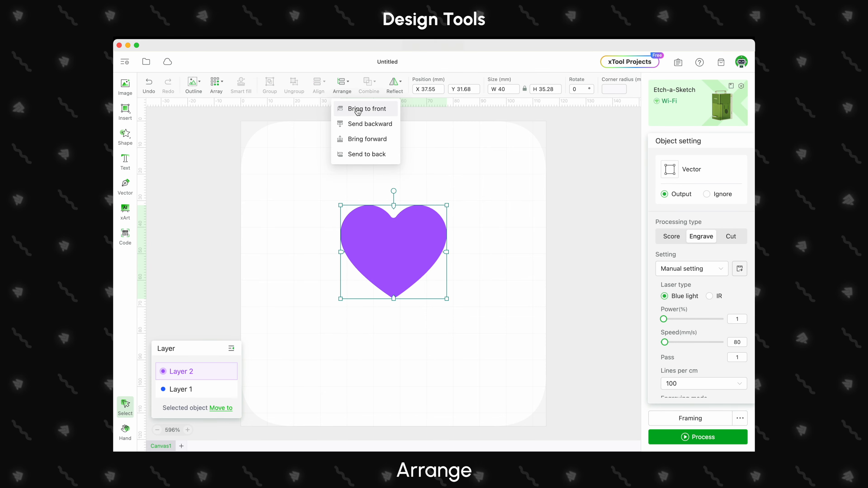
left_click(361, 125)
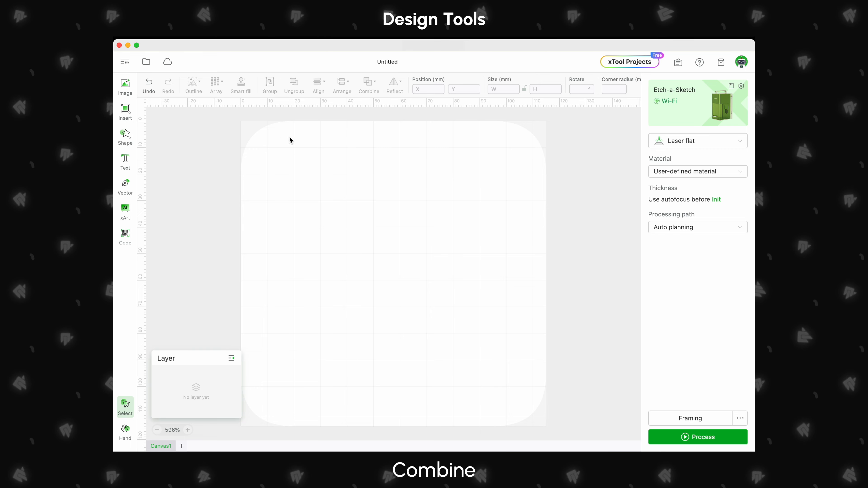
- Draw a circle about 51 mm in diameter in the middle of the empty canvas and deselect it
mouse_move(128, 116)
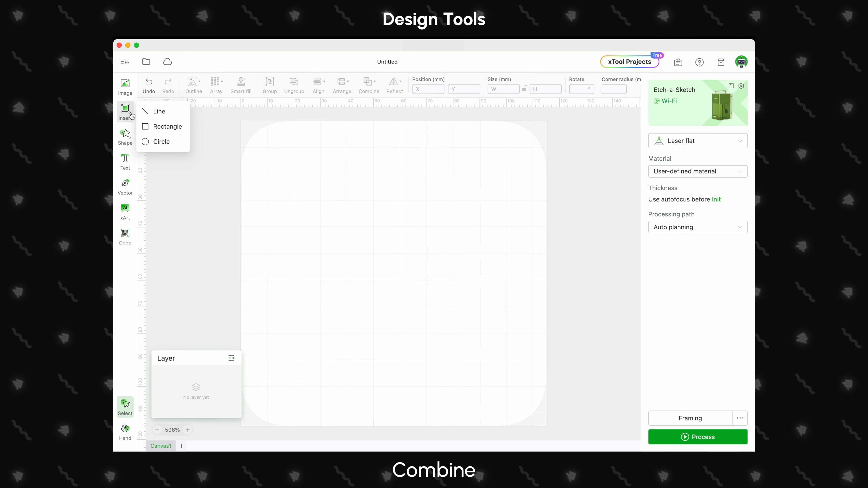
left_click(165, 144)
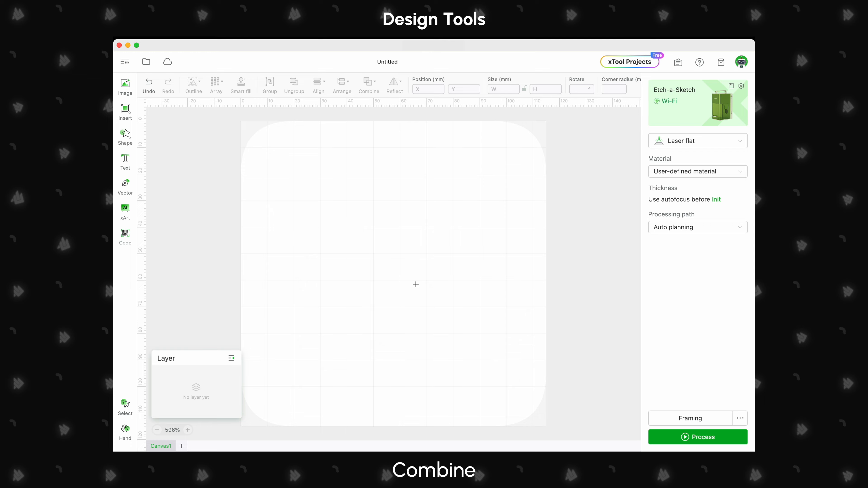
left_click_drag(415, 284, 351, 205)
left_click_drag(304, 171, 281, 167)
left_click_drag(341, 201, 386, 246)
left_click(352, 167)
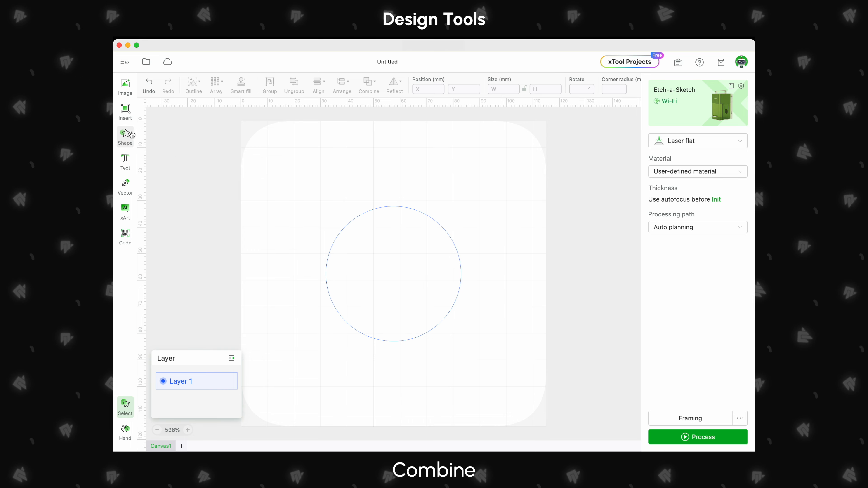
- Draw a small circle centred over the top edge of the large circle so the two overlap
left_click(126, 109)
left_click(159, 142)
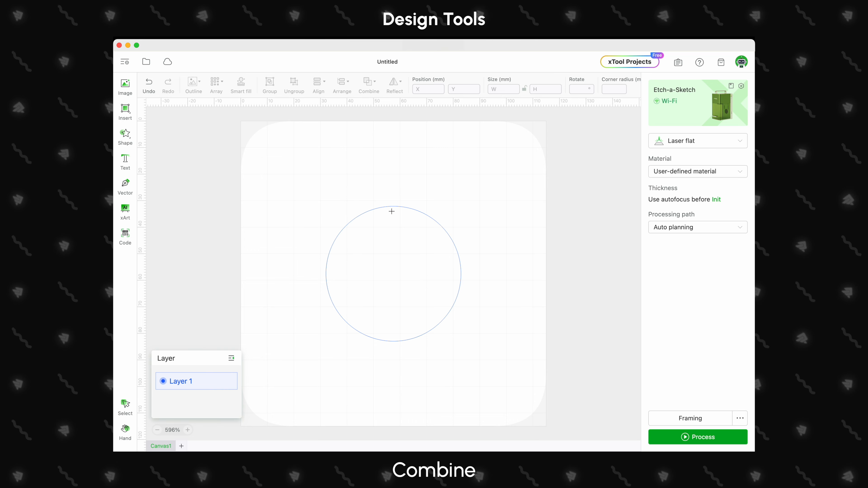
left_click(367, 185)
left_click_drag(386, 193, 398, 243)
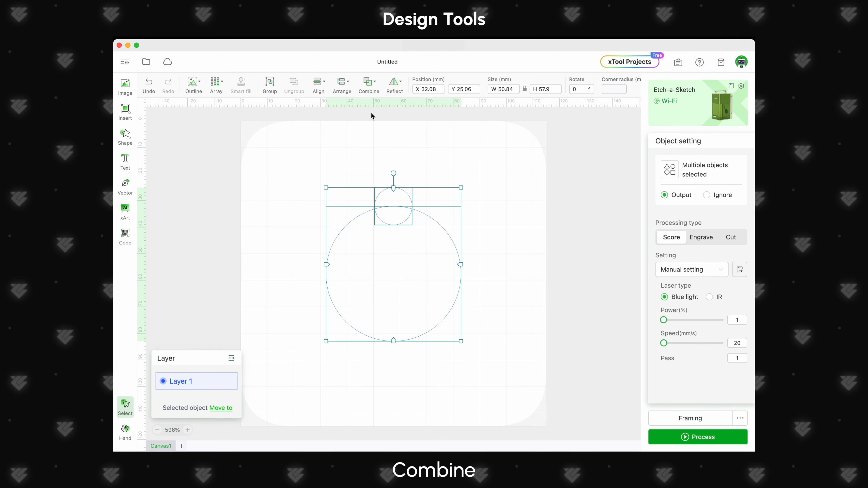
- Select the large and small circles together and unite them into one ornament-shaped outline
left_click(388, 167)
left_click(394, 195)
left_click_drag(349, 146, 413, 241)
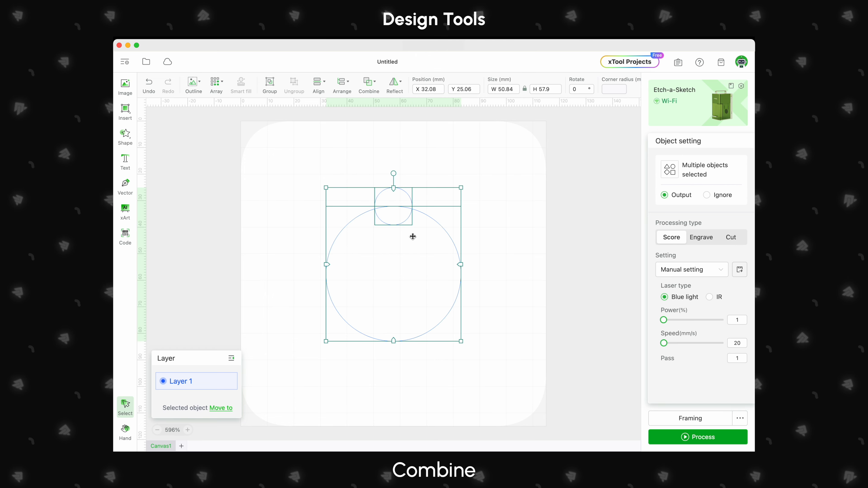
left_click(372, 89)
left_click(379, 109)
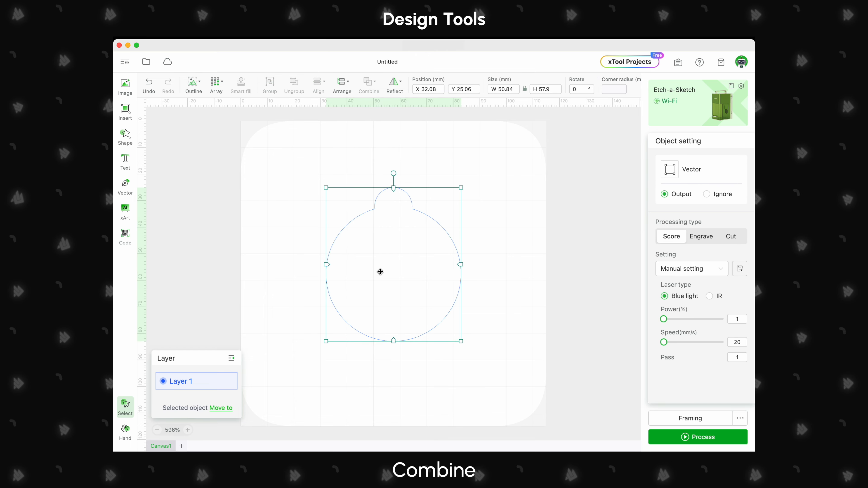
left_click(296, 225)
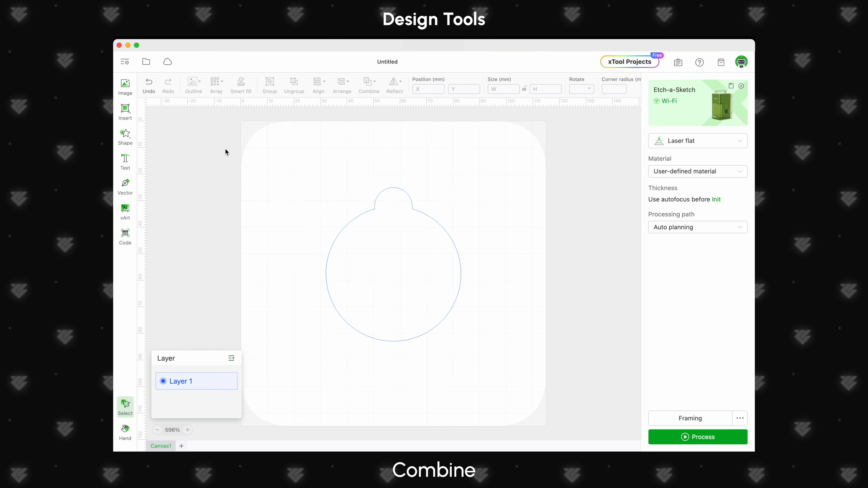
- Draw a circle about 5.85 mm in diameter inside the ornament's upper tab as the hanging hole
left_click(125, 135)
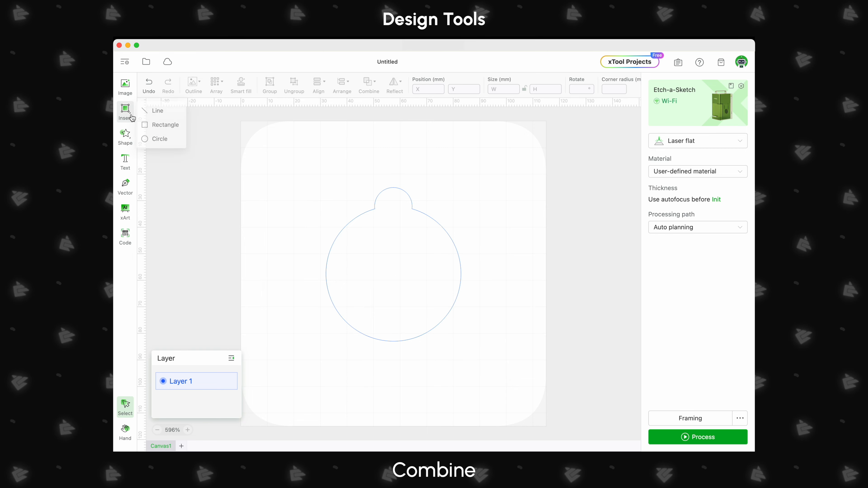
left_click(162, 142)
mouse_move(395, 209)
left_mouse_down()
mouse_move(380, 195)
mouse_move(394, 204)
left_mouse_up()
left_click(369, 190)
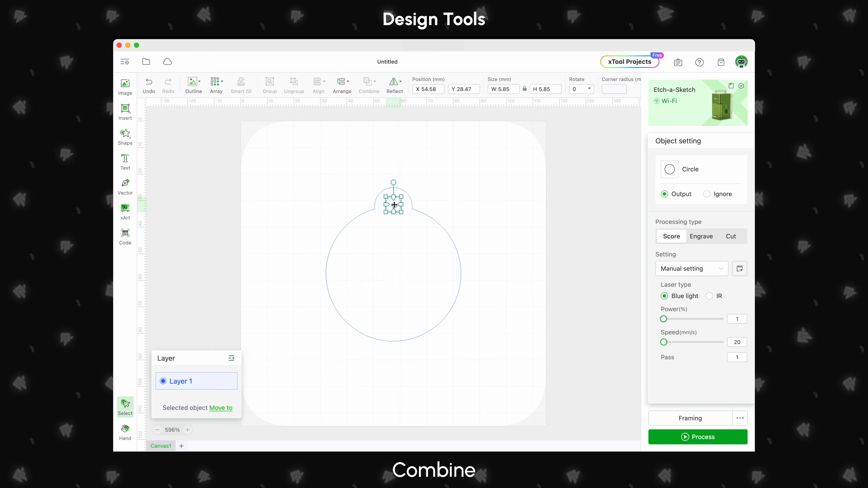
left_click(347, 164)
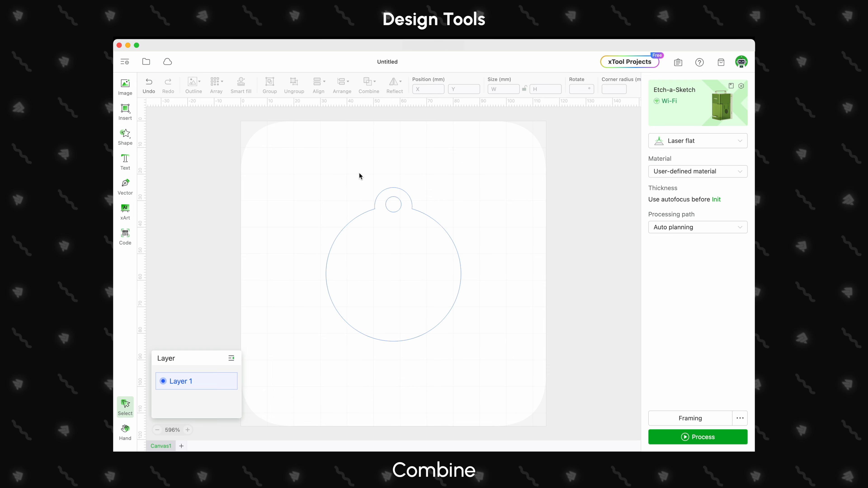
- Select the ornament outline with the hanging-hole circle and subtract the hole from the outline
left_click_drag(361, 171, 410, 234)
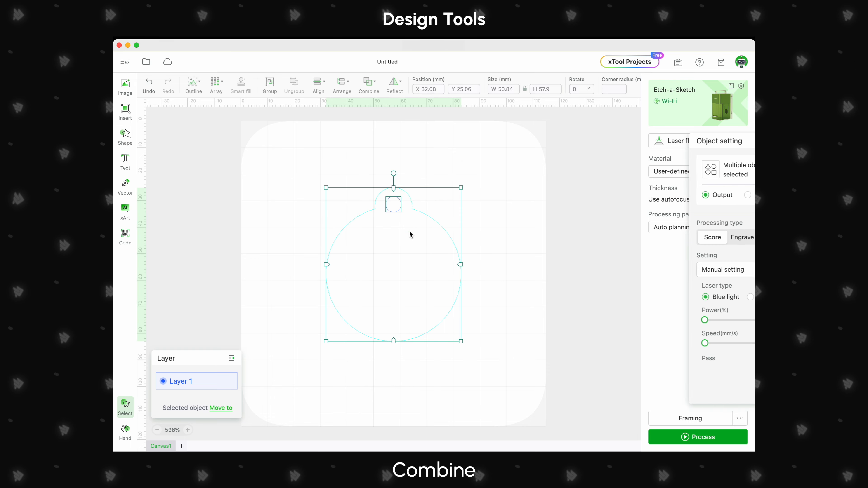
left_click(368, 85)
left_click(371, 122)
left_click(412, 167)
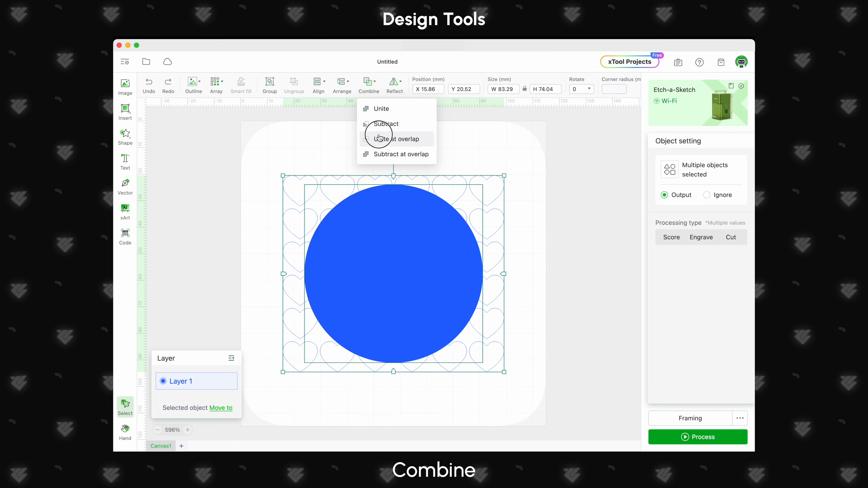
- Unite the heart array and the filled blue circle at their overlap, and set the resulting pattern's processing type to Engrave
left_click(379, 138)
left_click(381, 145)
left_click(401, 222)
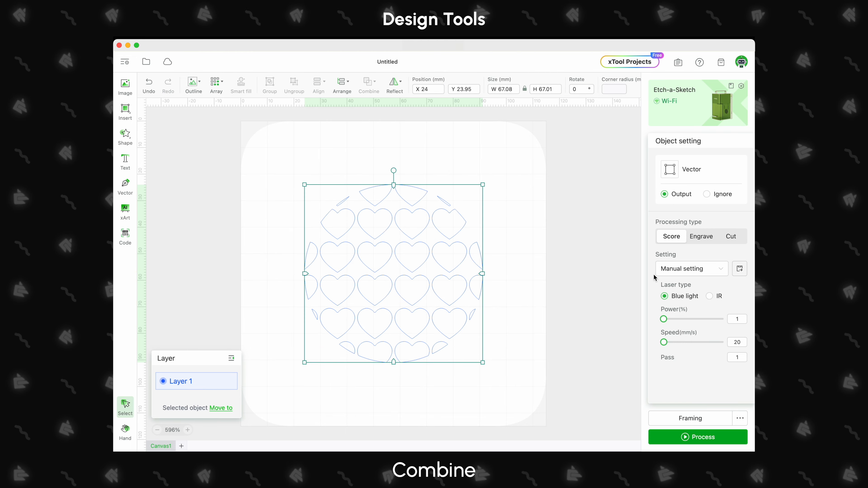
left_click(701, 236)
left_click(543, 239)
- Select the two overlapping filled circles and subtract them at their overlap
left_click_drag(276, 169, 514, 336)
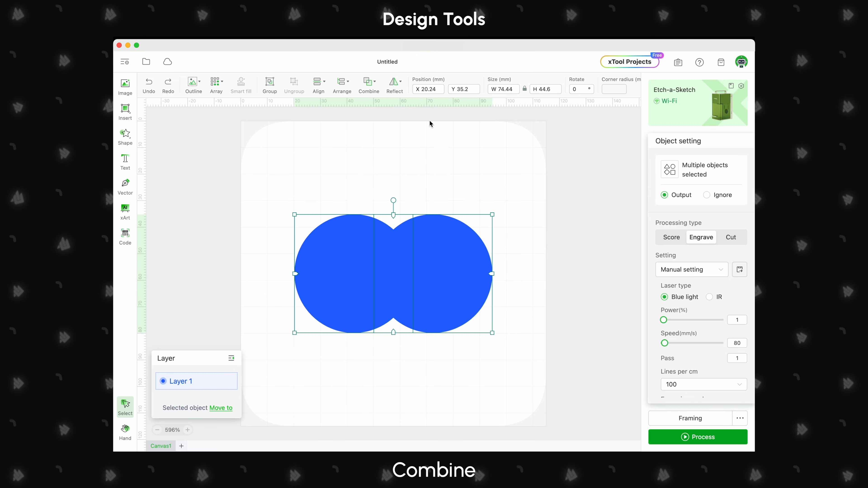
left_click(369, 84)
left_click(382, 155)
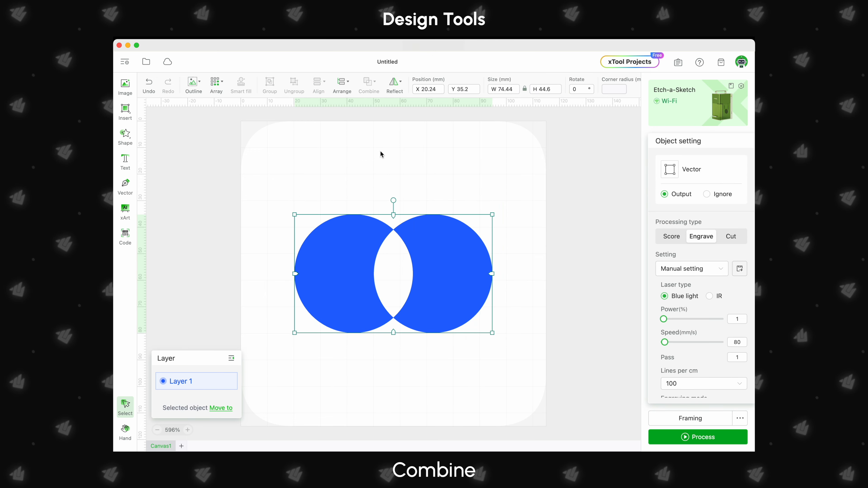
left_click(387, 159)
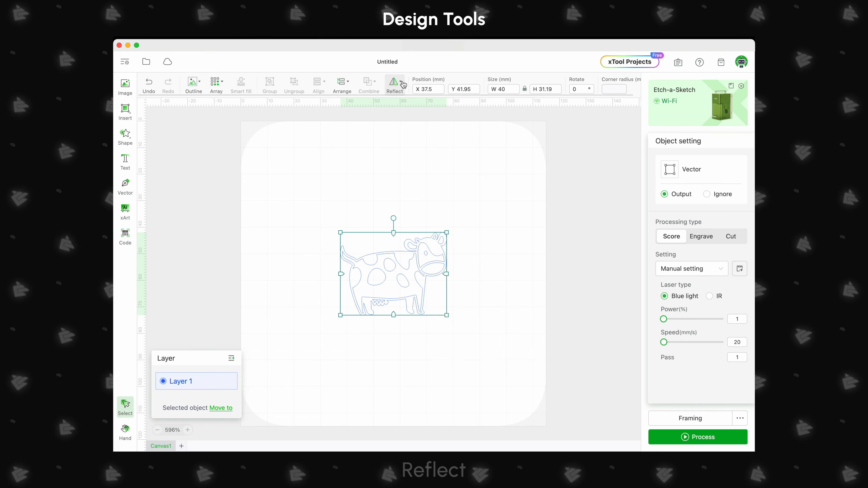
- Reflect the cow drawing horizontally and then vertically
left_click(395, 84)
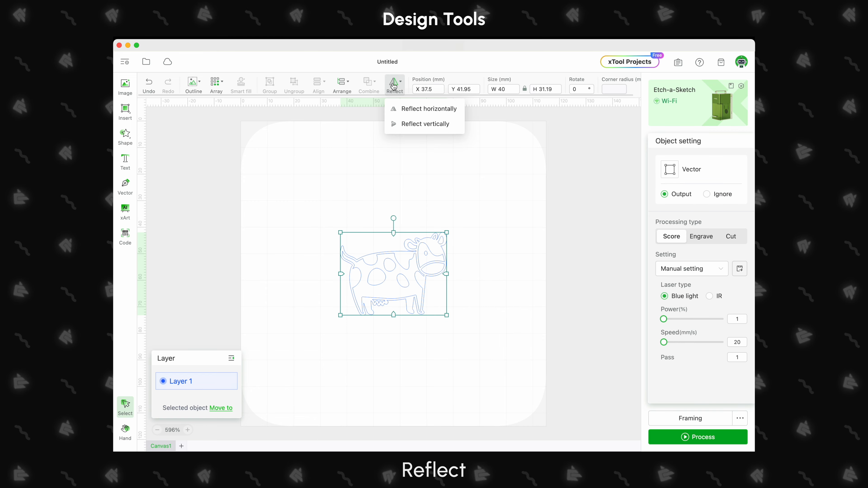
left_click(406, 109)
left_click(395, 84)
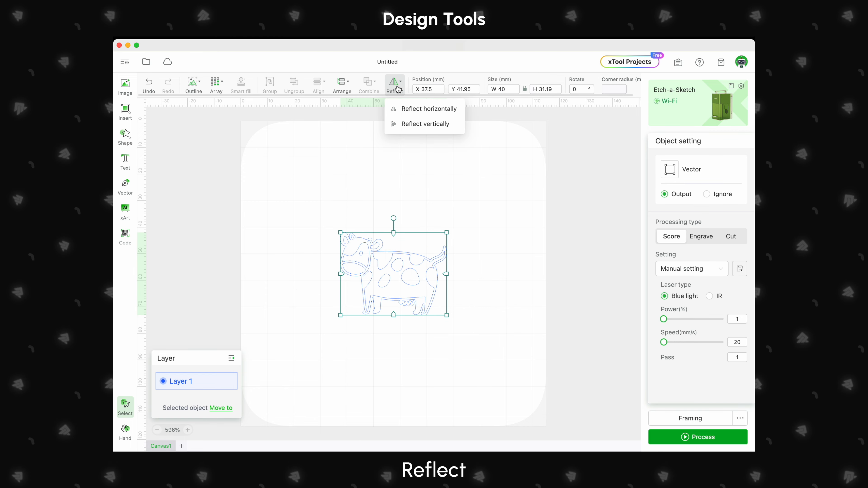
left_click(408, 123)
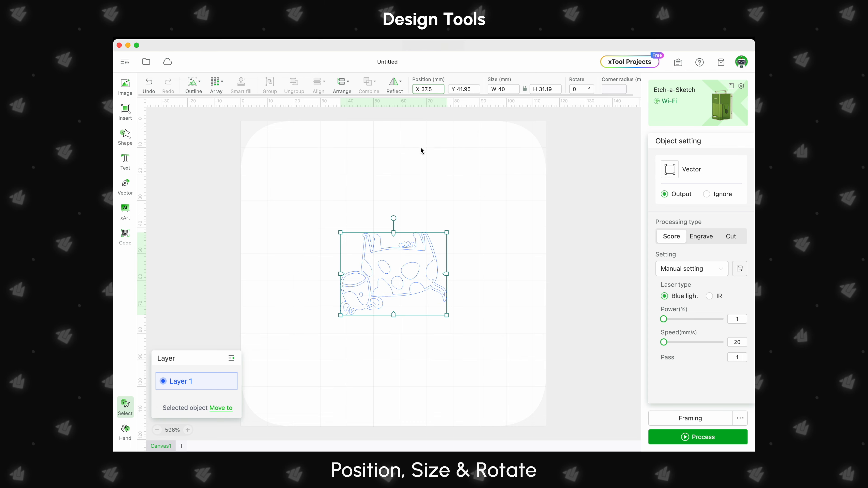
- Move the cow to about X 17.45, Y 18.56 mm and set its width to 60.4 mm with the aspect ratio locked
left_click_drag(410, 254, 352, 194)
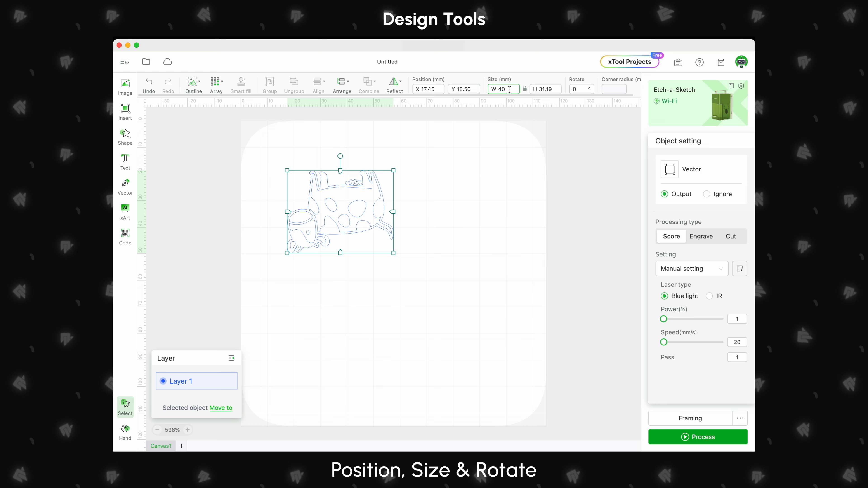
type("60")
key("Return")
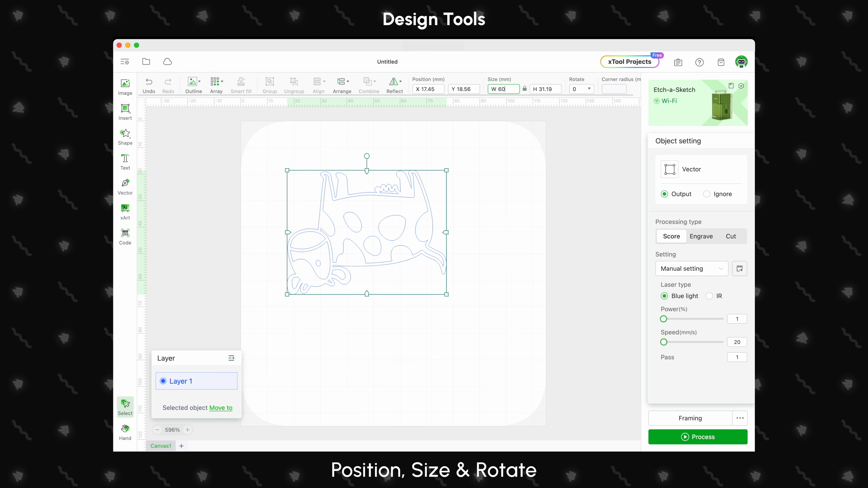
type(".4")
key("Return")
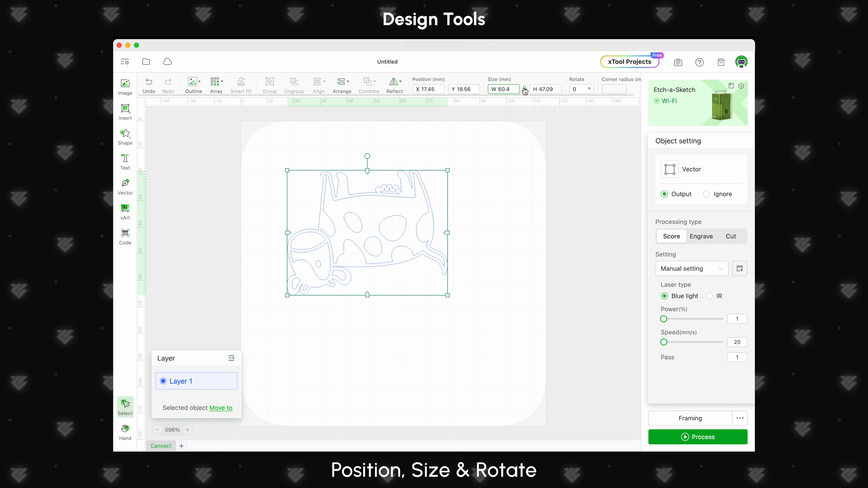
- Unlock the aspect ratio to resize the cow to about W 53.47, H 50.38 mm, and rotate it 45°
left_click(524, 90)
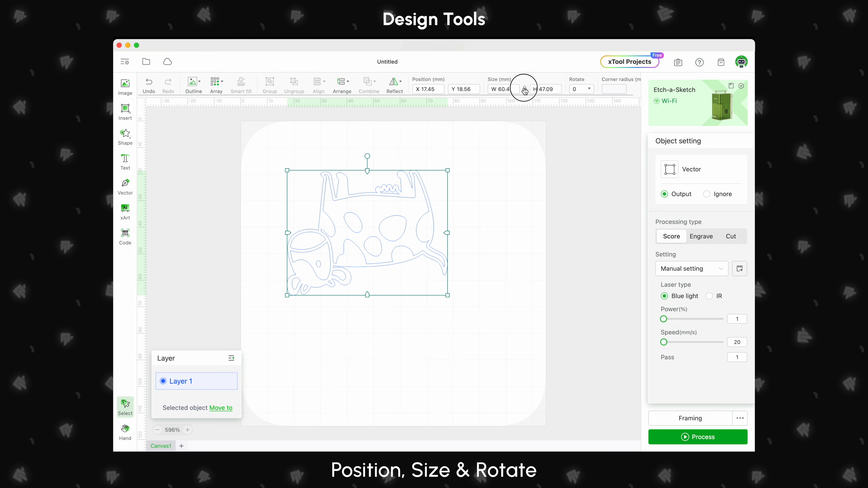
left_click_drag(449, 169, 430, 159)
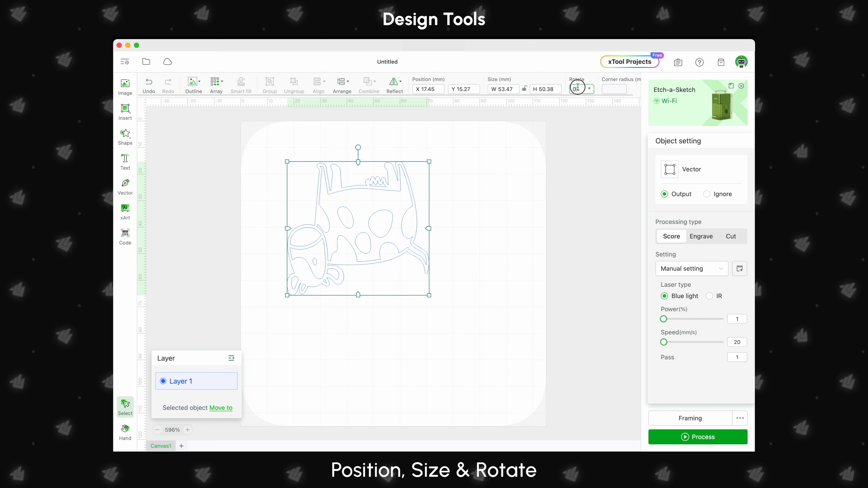
type("45")
key("Return")
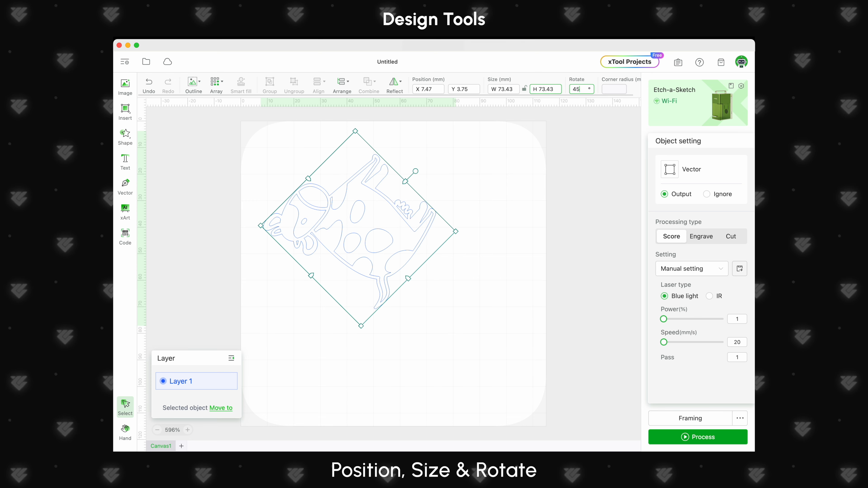
- Deselect and reselect the rotated cow, and rotate it by another 45°
left_click(542, 155)
left_click_drag(470, 258, 387, 190)
left_click(563, 88)
type("45")
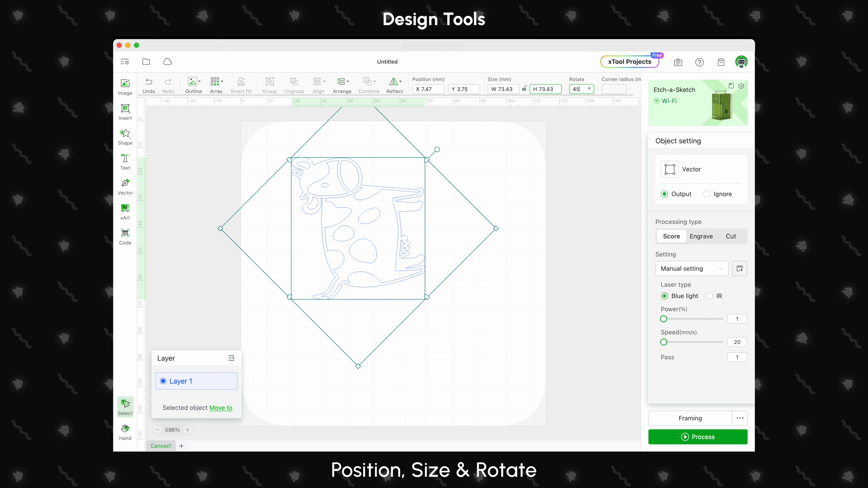
key("Return")
left_click(554, 241)
left_click(414, 201)
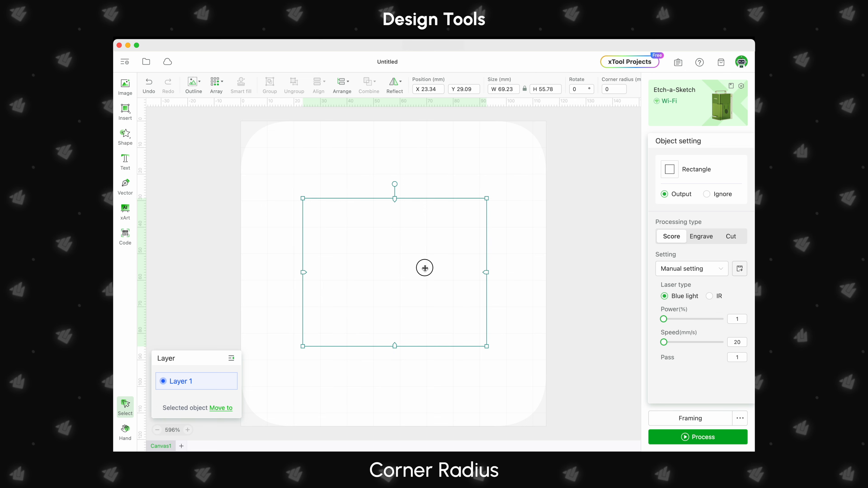
- Move the rectangle to about X 22.88, Y 29.65 mm and round its corners with a 20 mm radius
left_click_drag(425, 268, 419, 271)
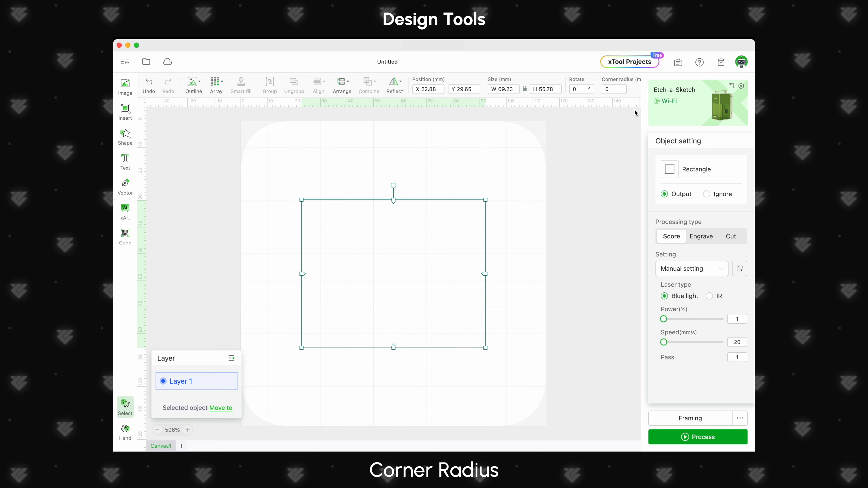
left_click(614, 89)
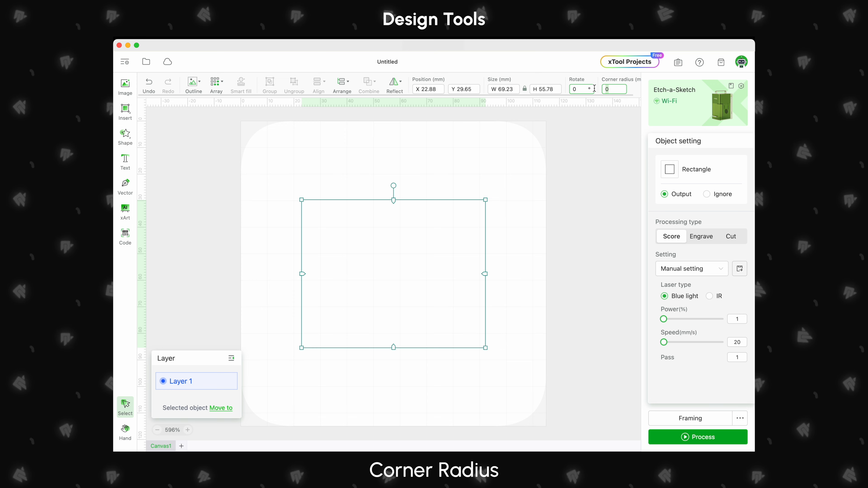
type("20")
key("Return")
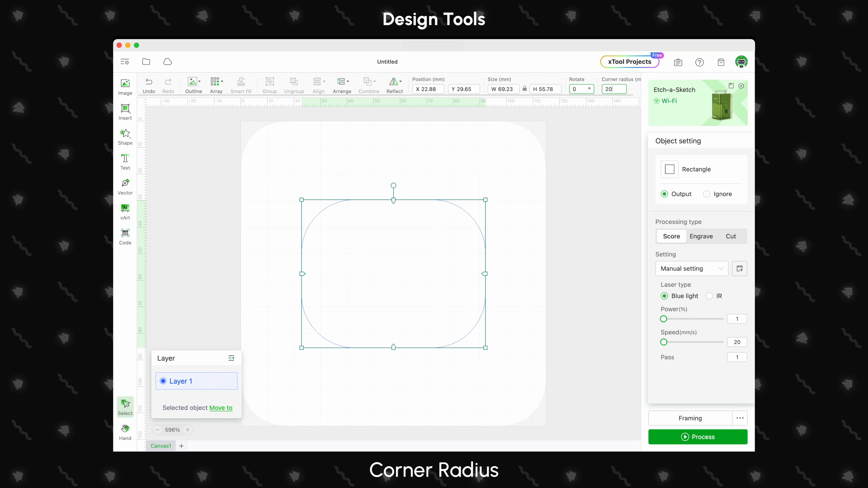
key("BackSpace")
type("1")
left_click(556, 223)
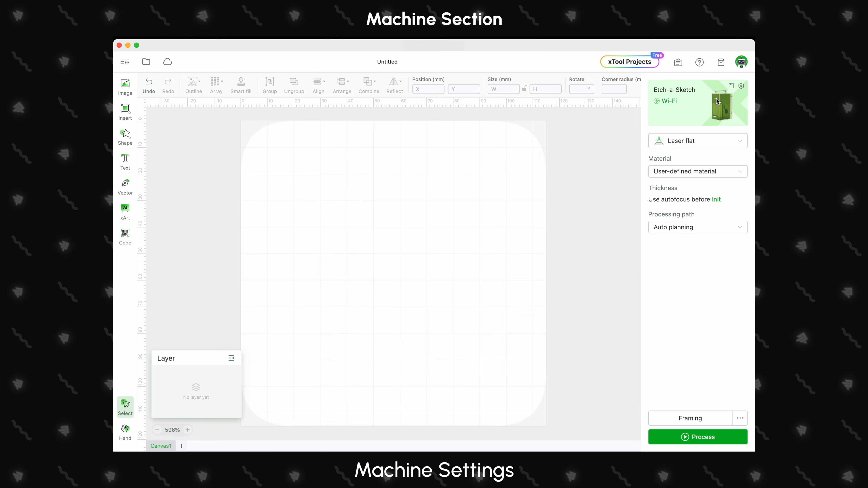
- Examine the connected laser machine's basic information and its safety and export settings, and close the machine settings
left_click(741, 88)
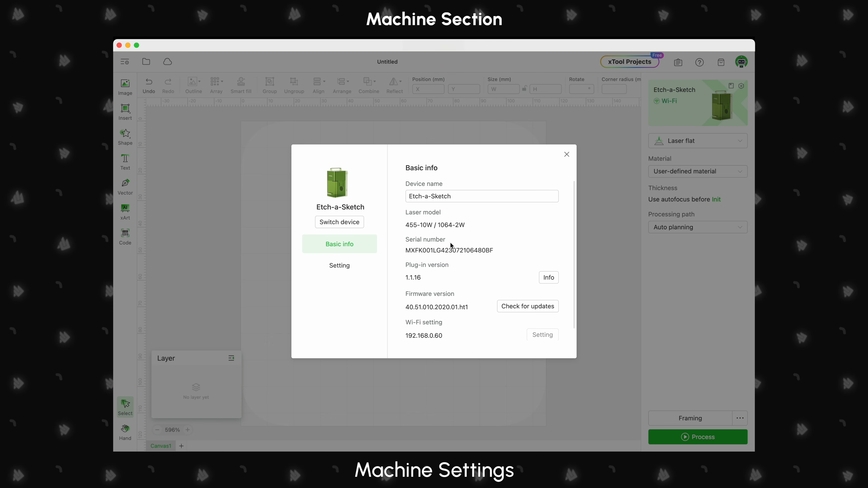
scroll(451, 277, "down", 1)
scroll(451, 277, "down", 1)
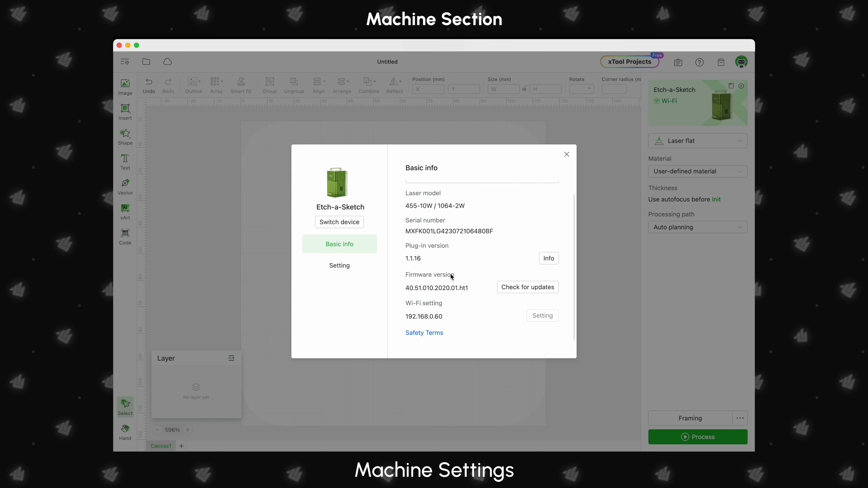
left_click(355, 263)
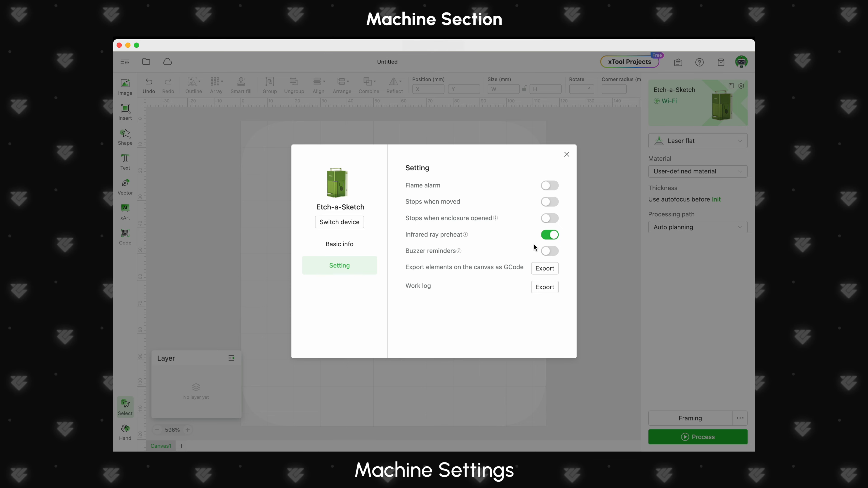
left_click(566, 154)
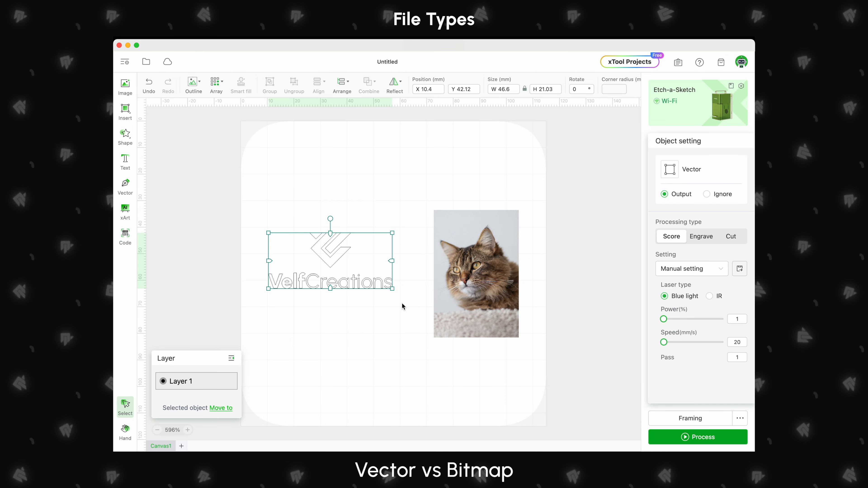
- Set the whole VelfCreations vector logo to Engrave processing, and view the cat photo's bitmap settings
left_click(409, 312)
left_click_drag(407, 310, 246, 224)
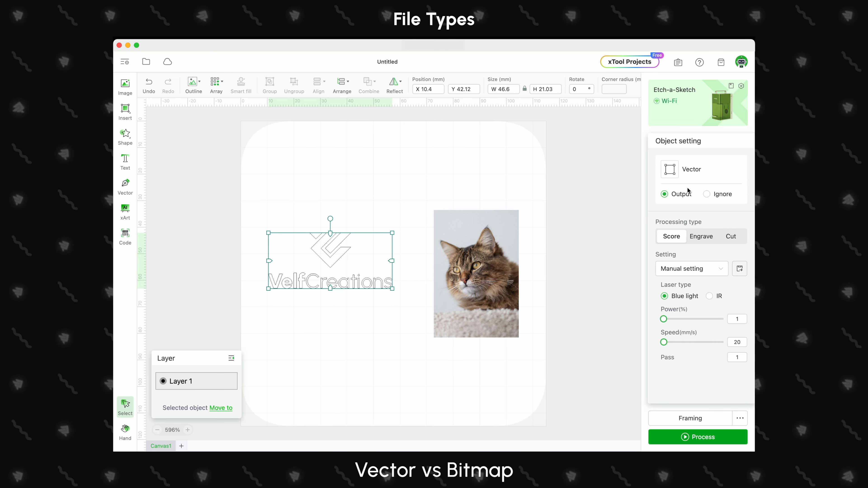
left_click(701, 236)
left_click(408, 142)
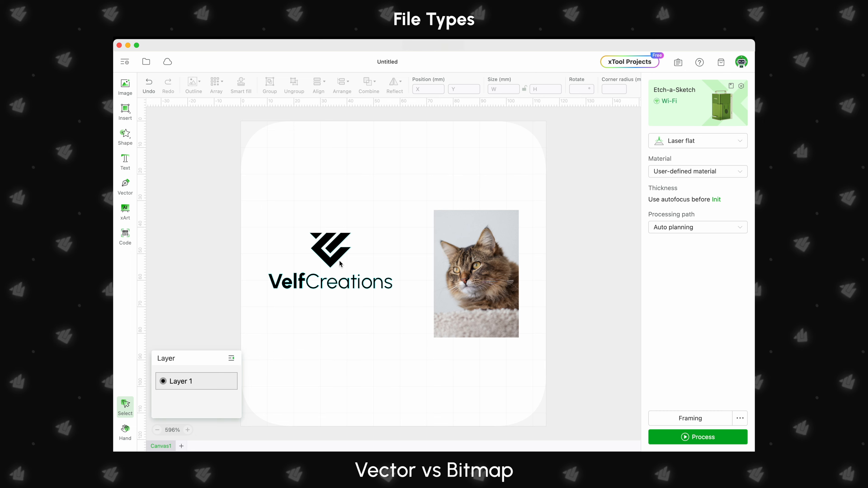
left_click(331, 256)
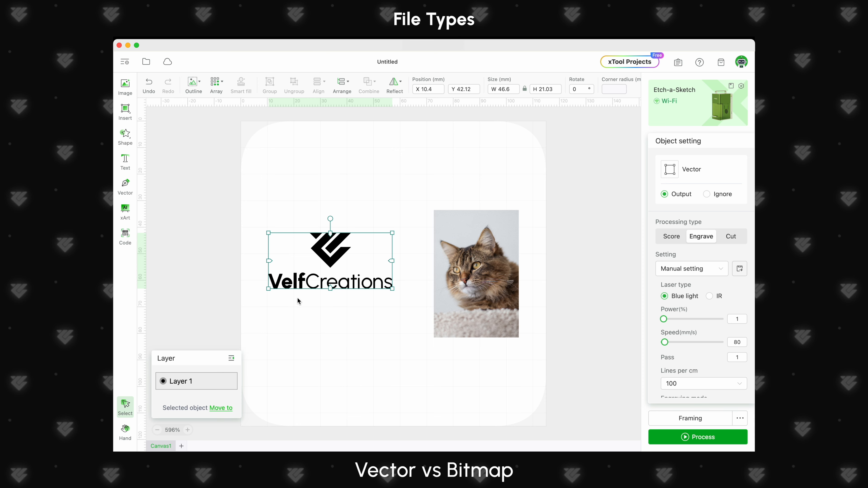
left_click(488, 282)
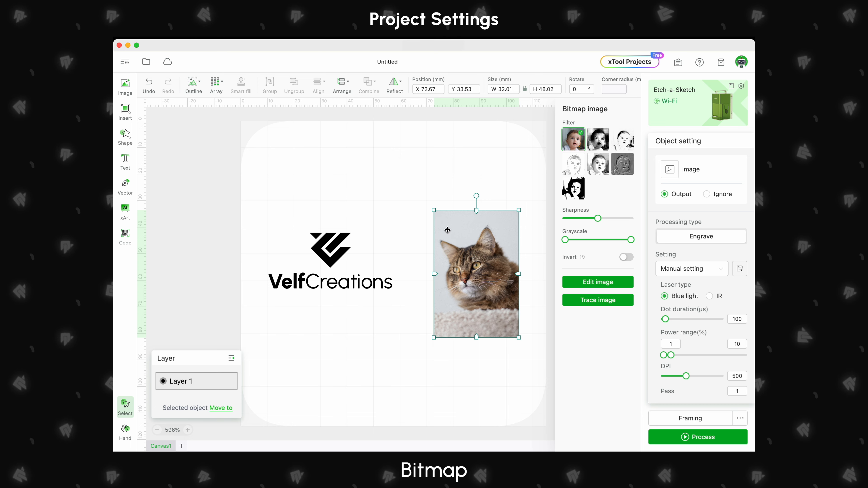
- Select the whole VelfCreations logo and delete it from the canvas
left_click(393, 225)
left_click_drag(266, 210, 397, 307)
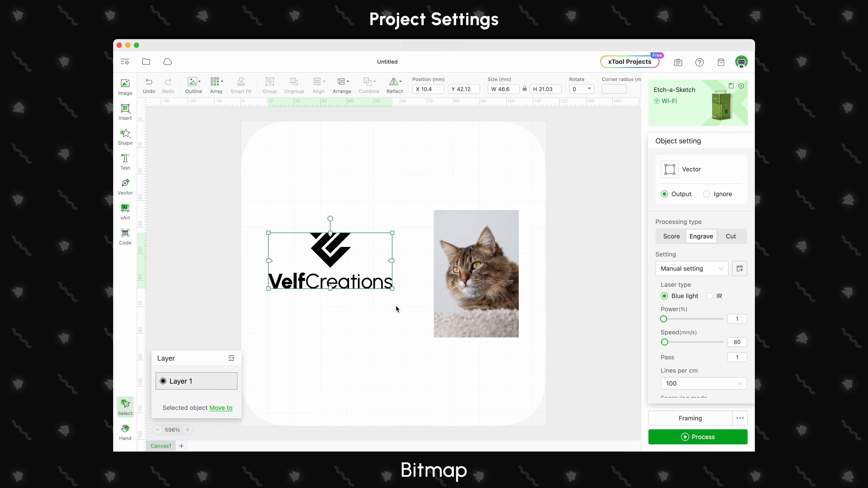
key("Delete")
- Centre the cat photo on the canvas and enlarge it to about W 59.84, H 89.76 mm
left_click_drag(480, 309, 394, 310)
left_click_drag(393, 212, 406, 156)
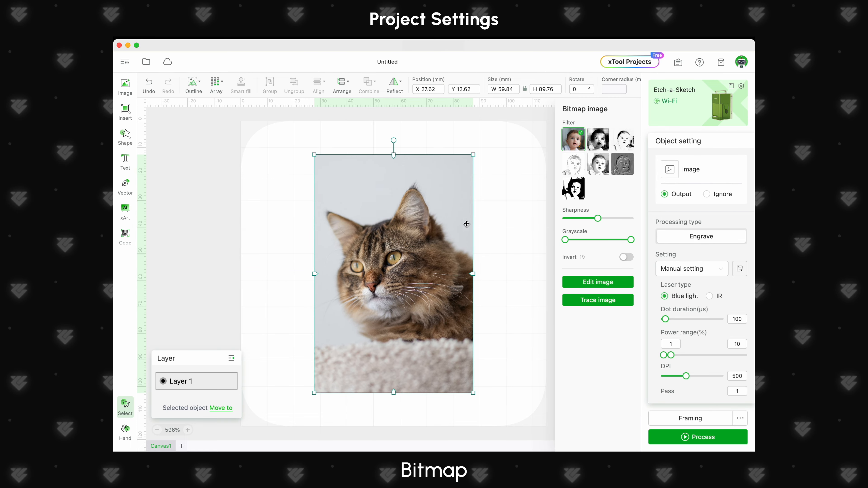
left_click(494, 246)
left_click(460, 276)
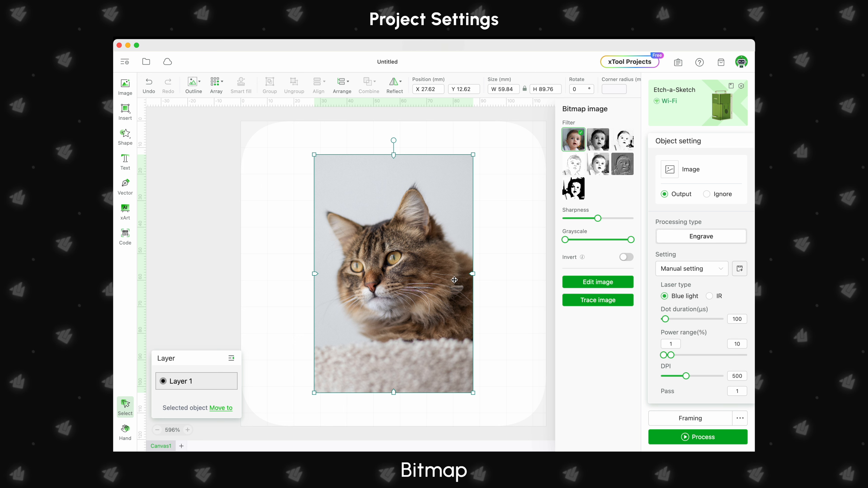
- Set the cat photo's bitmap mode to Jarvis
scroll(740, 368, "down", 2)
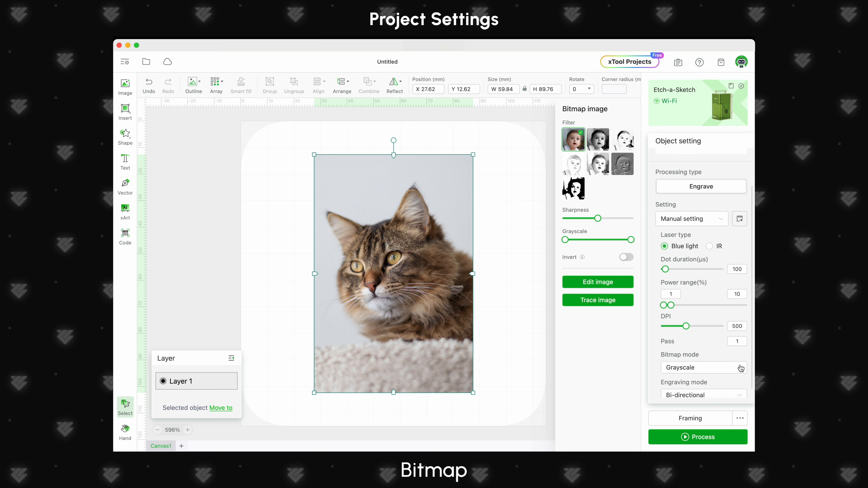
left_click(683, 358)
left_click(688, 263)
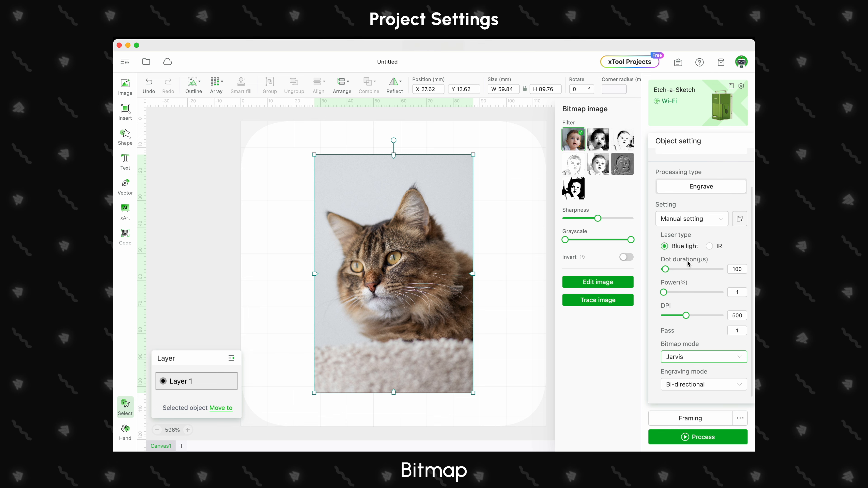
- Switch the photo's laser type between IR and Blue light, ending on Blue light
scroll(695, 263, "up", 1)
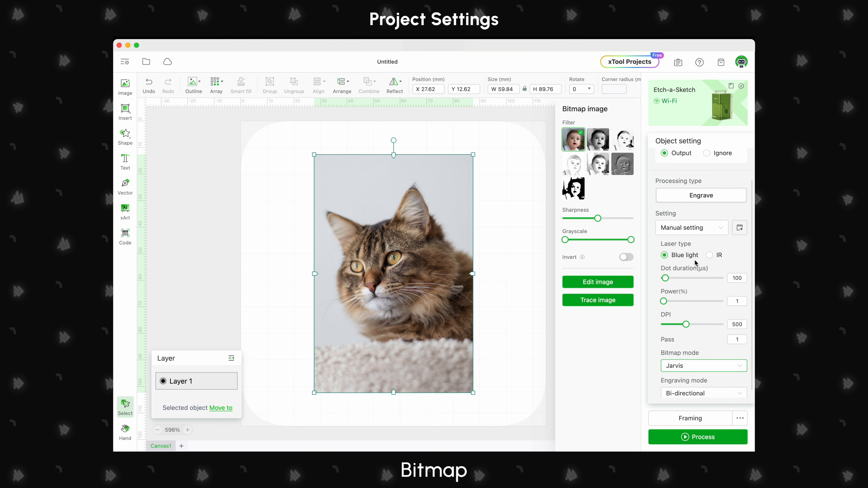
scroll(691, 264, "up", 1)
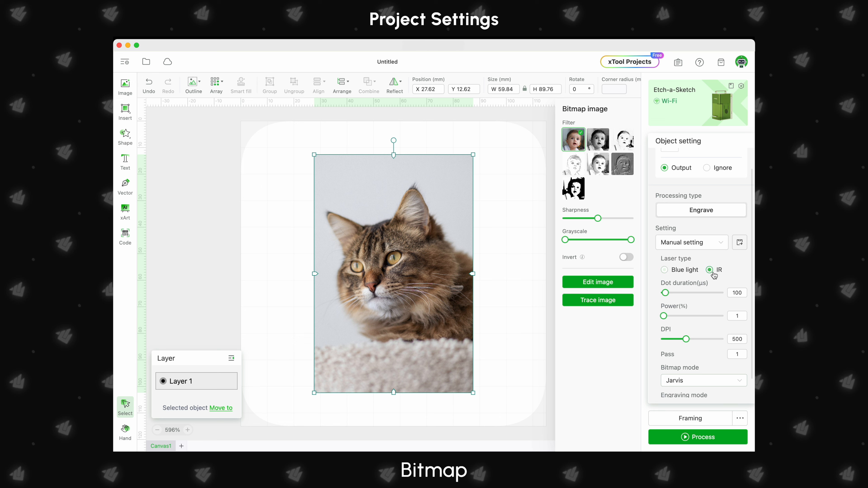
left_click(669, 271)
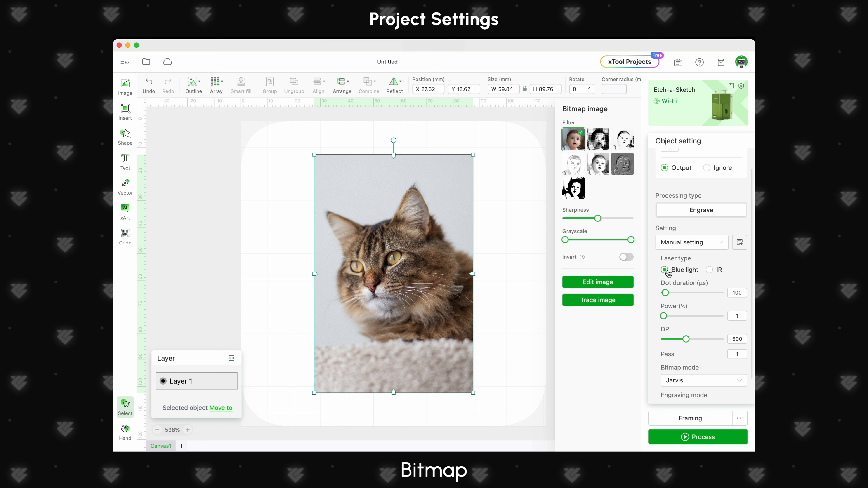
left_click(711, 271)
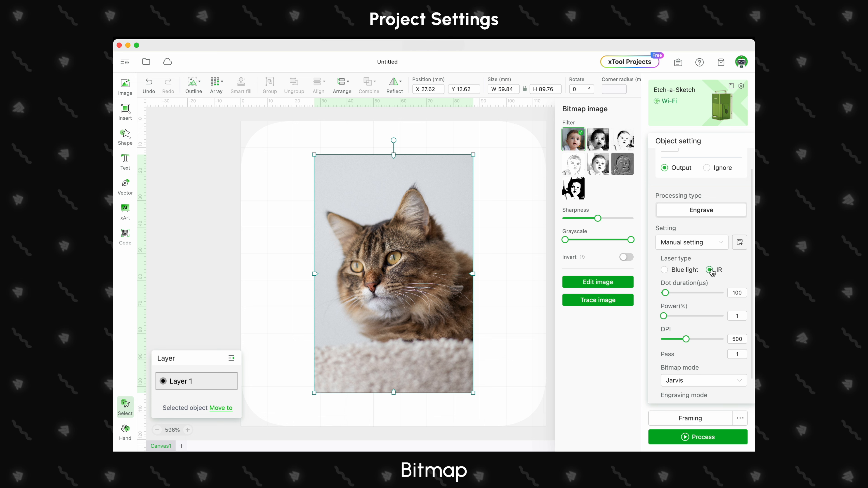
left_click(668, 271)
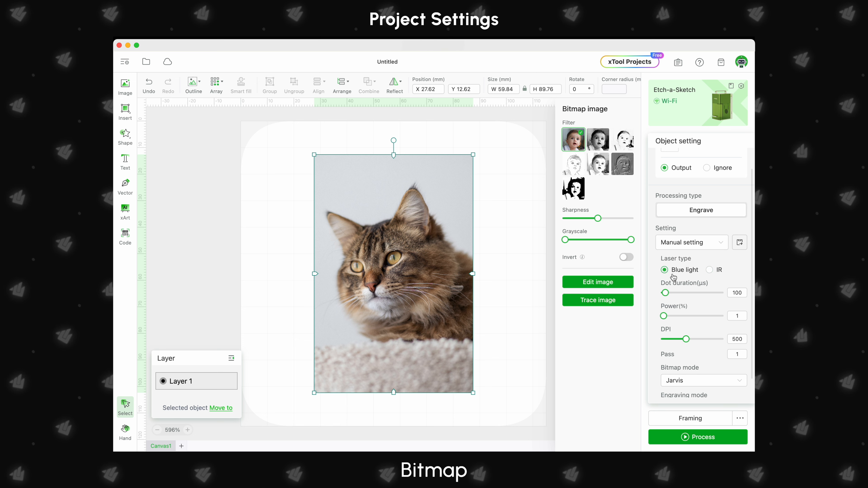
- Set the photo's engraving parameters to dot duration 220 µs, power 44%, 886 DPI and 2 passes
scroll(673, 276, "down", 1)
left_click_drag(665, 276, 670, 281)
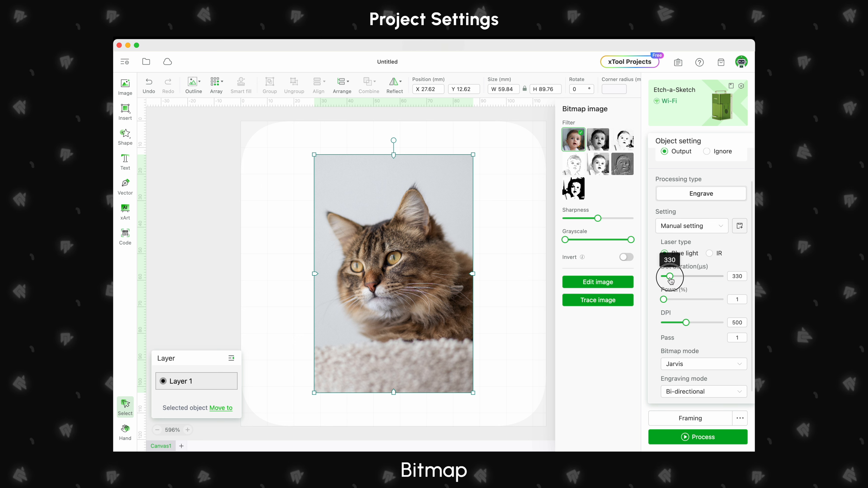
scroll(668, 280, "down", 1)
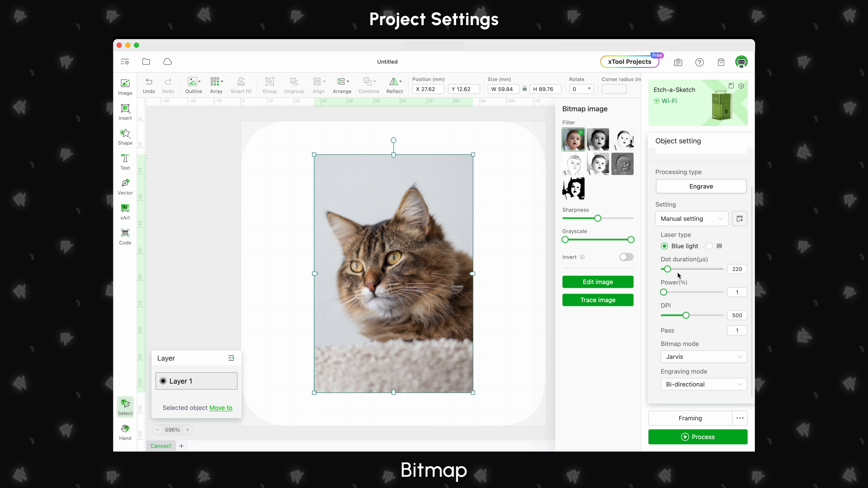
left_click_drag(665, 293, 705, 318)
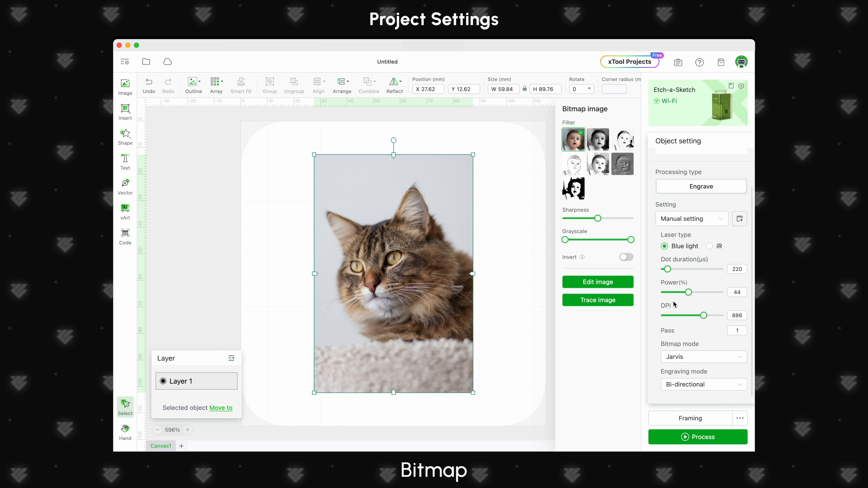
left_click(735, 330)
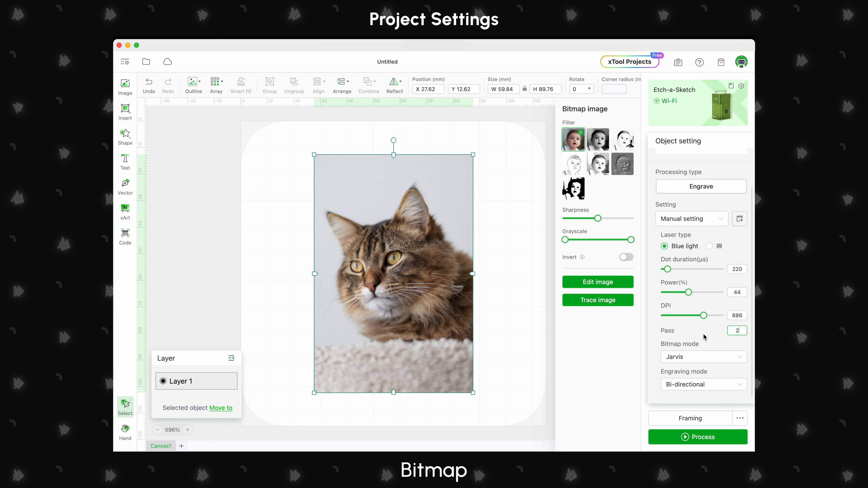
- Look through the bitmap mode options, and switch the engraving mode to Uni-directional and back to Bi-directional
left_click(715, 359)
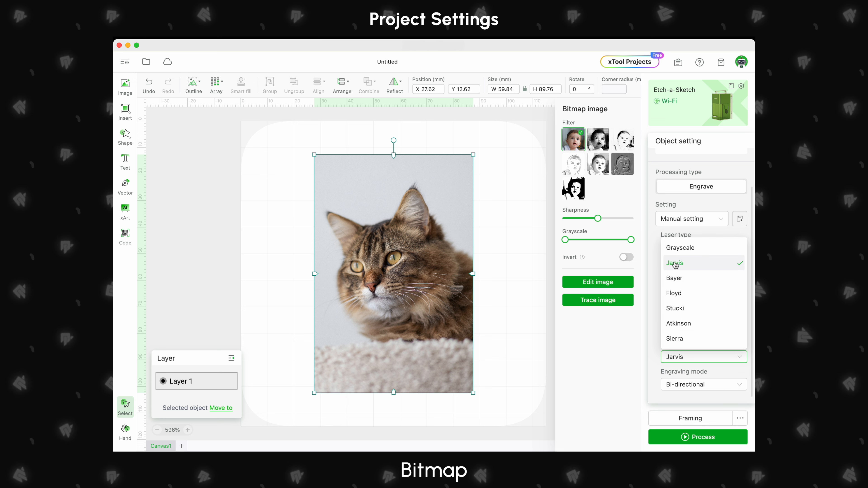
left_click(654, 295)
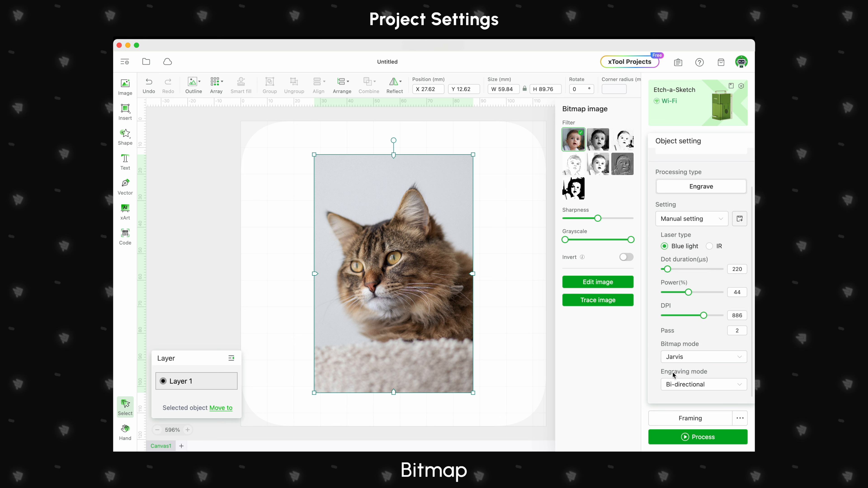
left_click(685, 385)
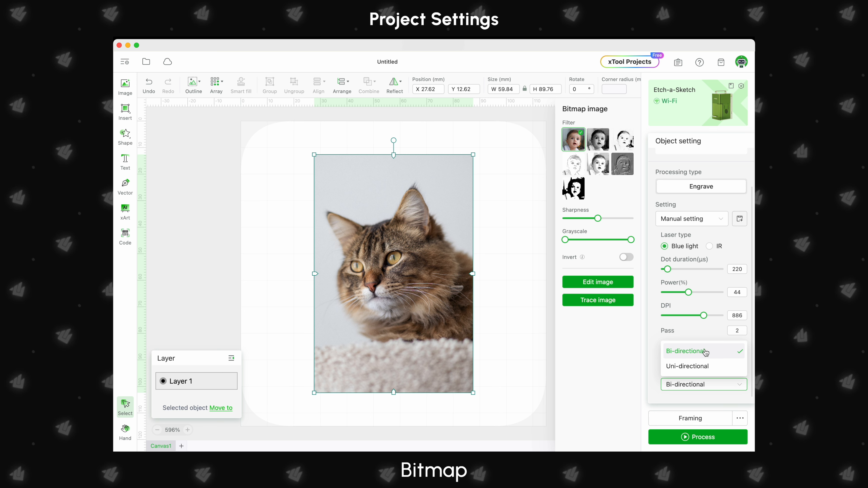
left_click(699, 367)
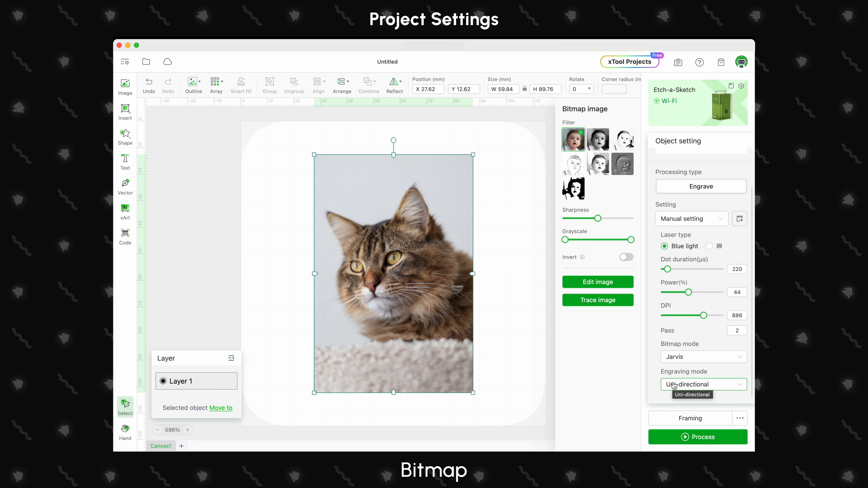
left_click(685, 386)
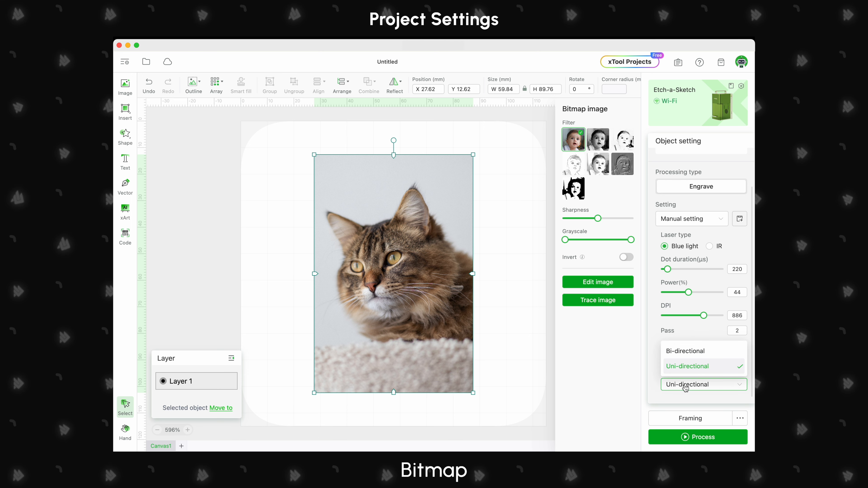
left_click(696, 348)
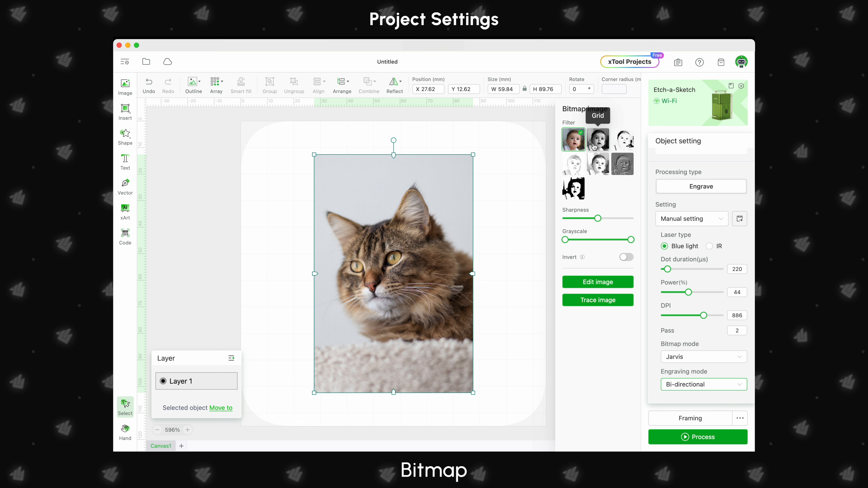
- Try the Sketch and Embossment filters on the cat photo and apply the Comic 2 filter
left_click(618, 146)
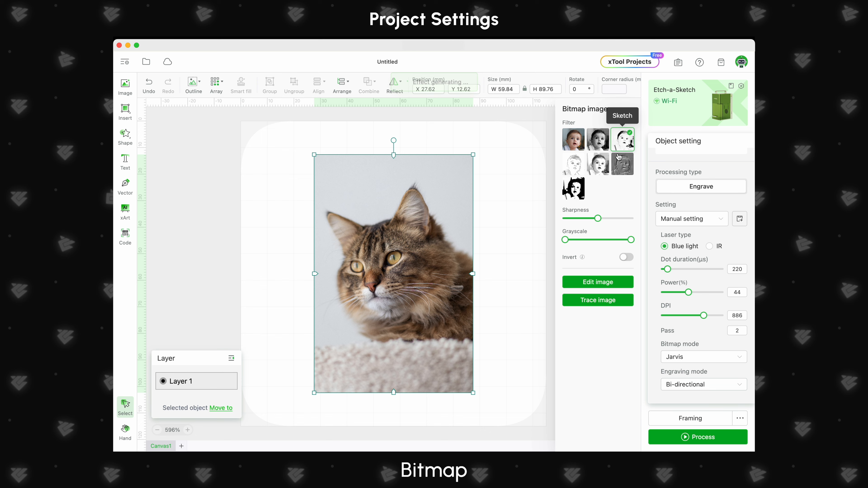
left_click(618, 167)
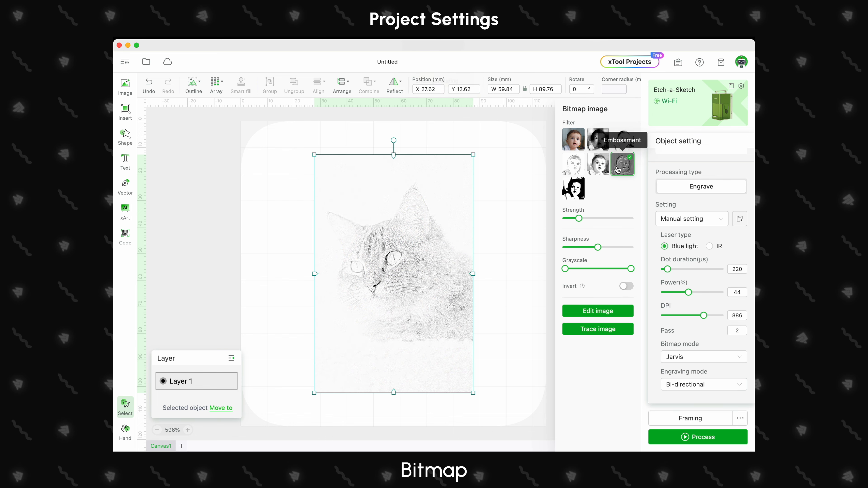
left_click(597, 156)
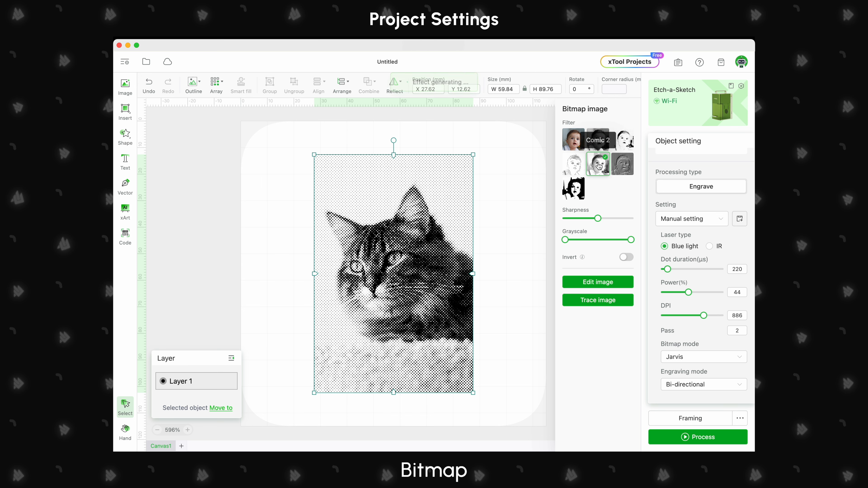
- Return the cat photo to its original filter, then raise its sharpness, narrow the grayscale range from the dark end, and invert it
left_click(578, 148)
left_click_drag(598, 219, 613, 218)
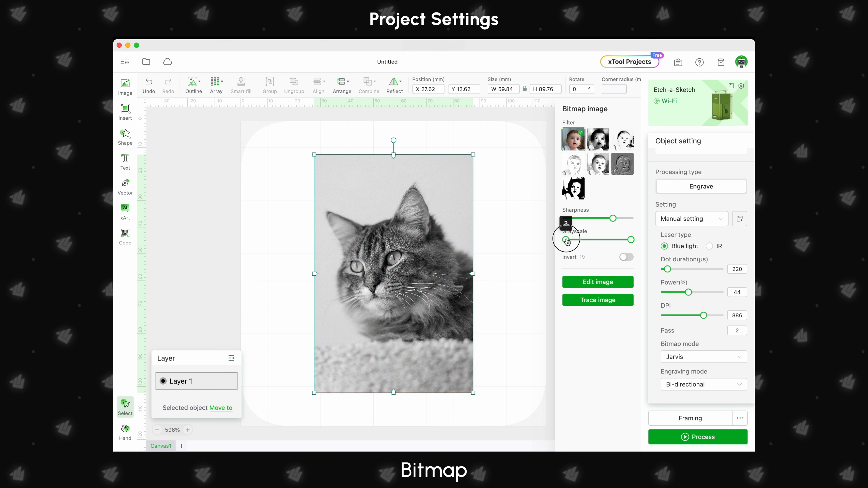
left_click_drag(566, 240, 578, 239)
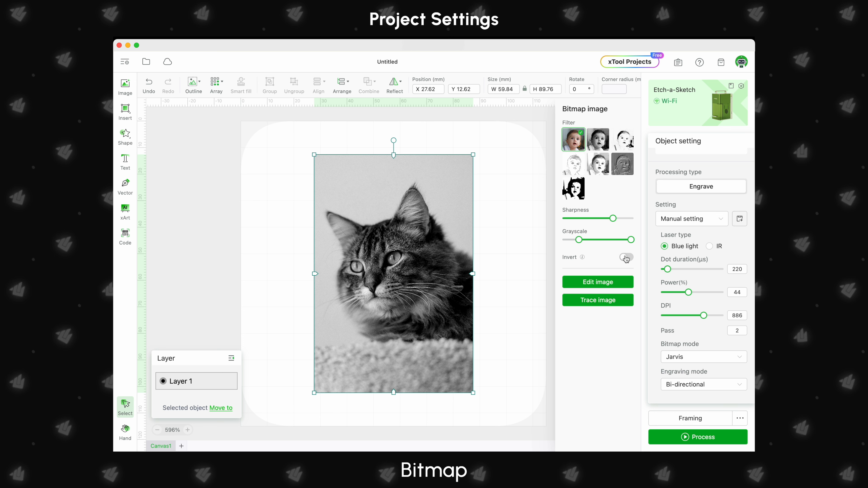
left_click(626, 258)
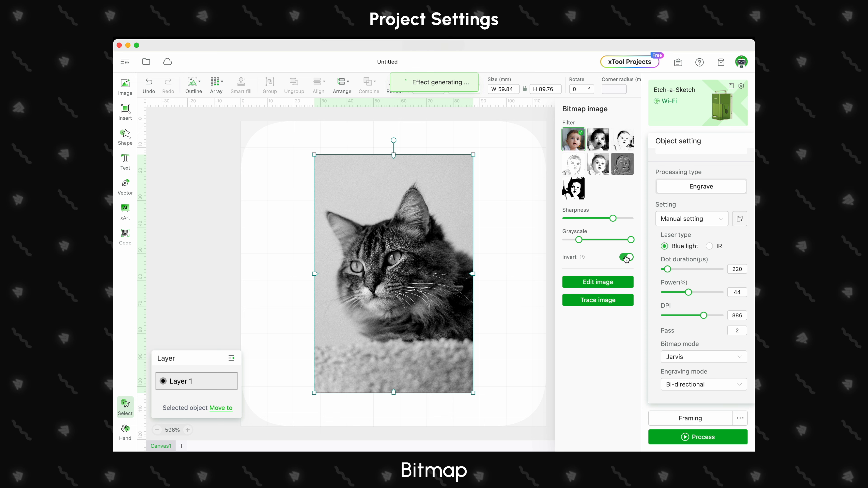
- Try the eraser on the inverted cat photo in the image editor
left_click(607, 284)
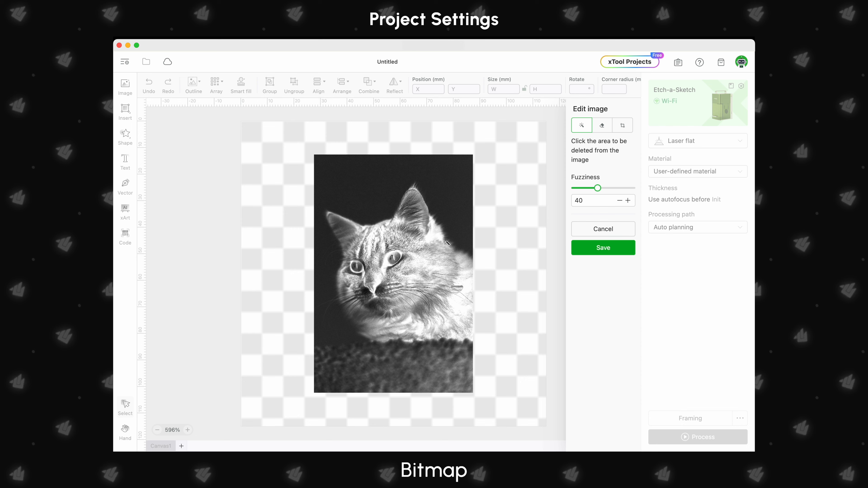
left_click(602, 126)
mouse_move(426, 154)
left_mouse_down()
mouse_move(368, 171)
mouse_move(369, 164)
mouse_move(434, 246)
mouse_move(435, 352)
left_mouse_up()
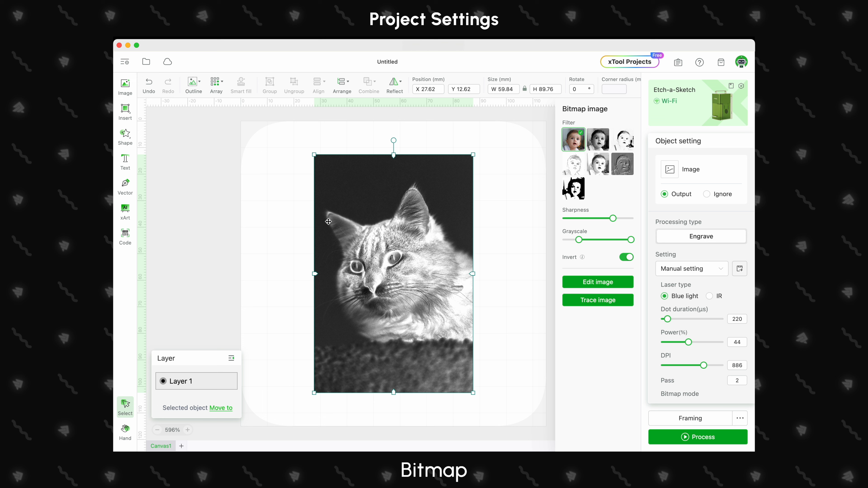
left_click(303, 219)
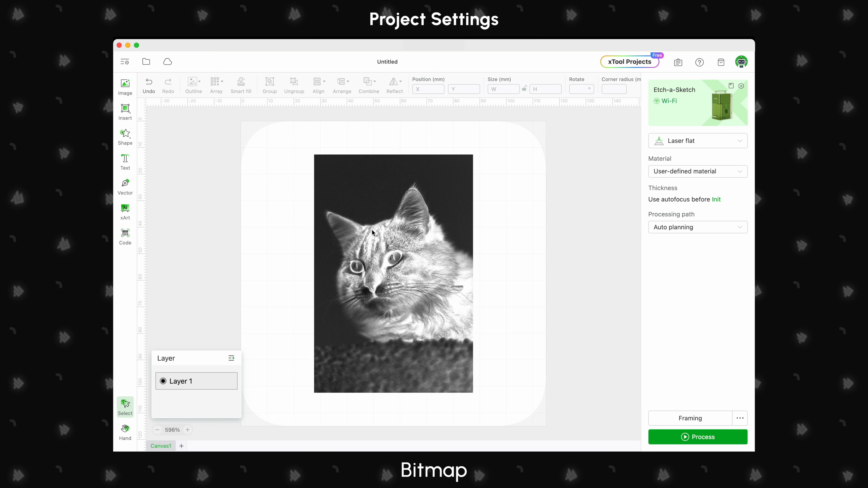
left_click(373, 239)
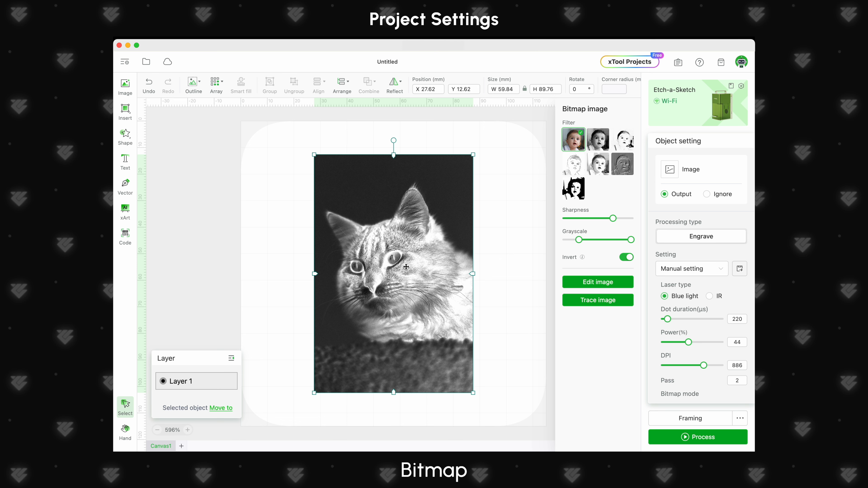
- Draw a circle over the cat's face and enlarge it to about 58 mm in diameter
left_click(126, 138)
left_click(126, 138)
left_click(125, 112)
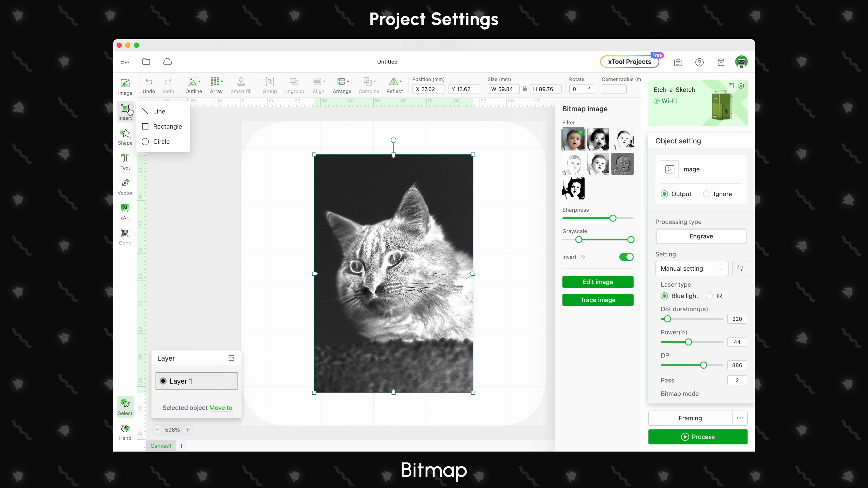
left_click(163, 143)
left_click_drag(315, 190, 275, 159)
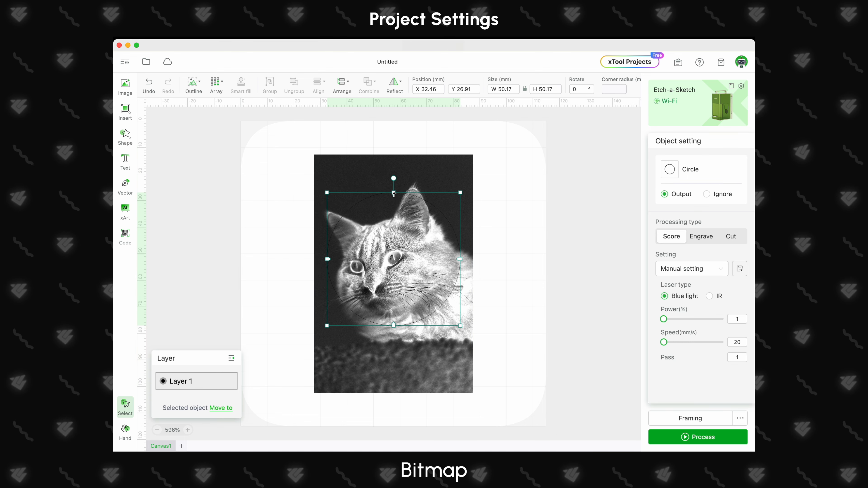
left_click_drag(393, 193, 393, 181)
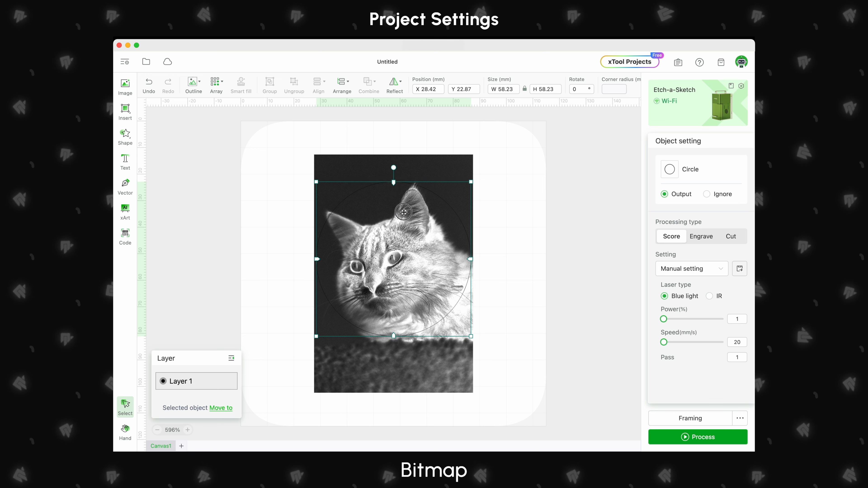
left_click_drag(404, 212, 403, 212)
- Select the photo together with the circle and make a clipping mask that crops the photo to the circle
left_click_drag(288, 170, 401, 250)
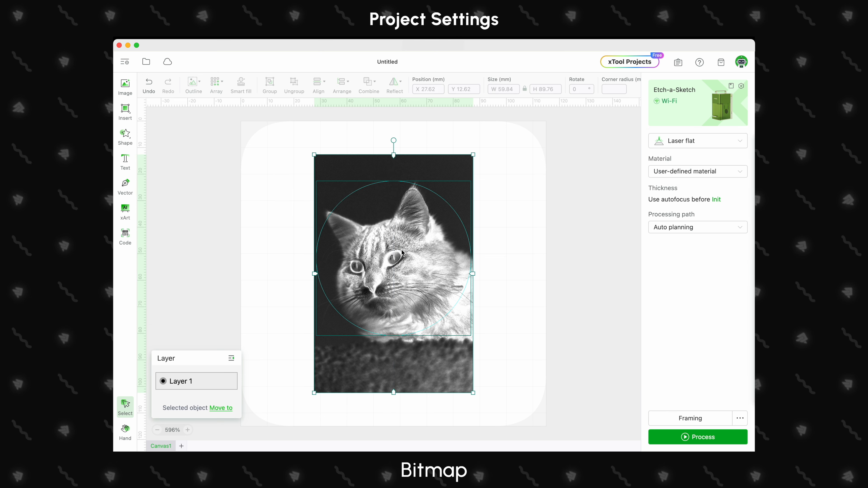
right_click(402, 251)
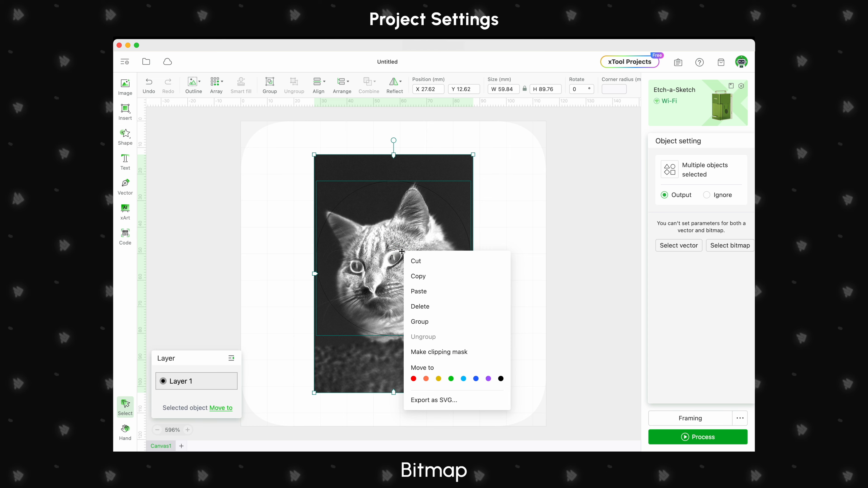
left_click(424, 350)
left_click(420, 268)
mouse_move(420, 267)
left_mouse_down()
mouse_move(410, 251)
mouse_move(413, 259)
left_mouse_up()
left_click(458, 116)
left_click(488, 263)
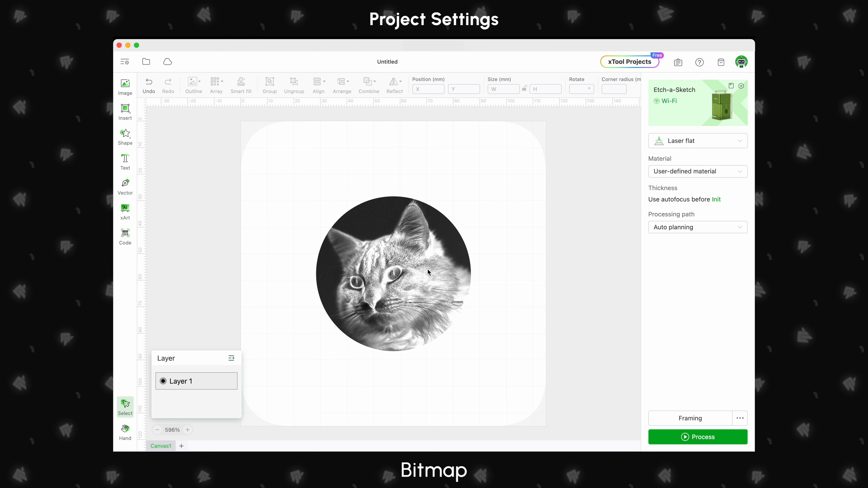
- Edit the photo's clipping mask, shifting the circle slightly down over the cat
left_click(410, 276)
right_click(411, 275)
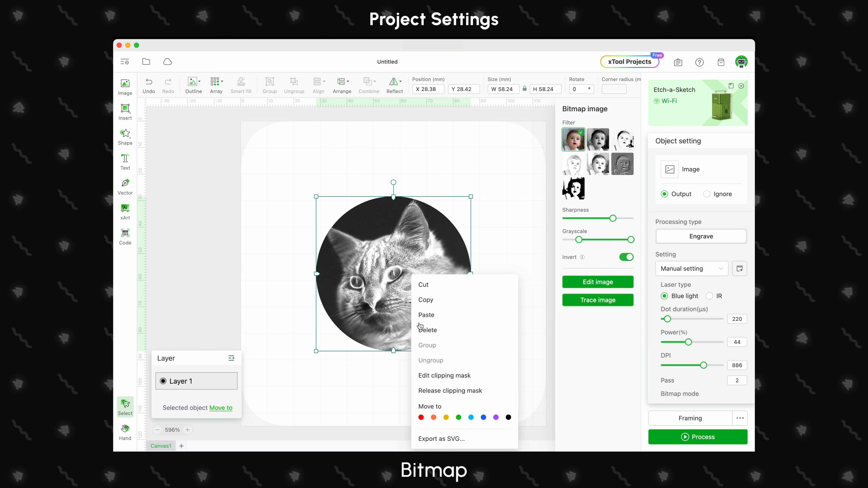
left_click(441, 376)
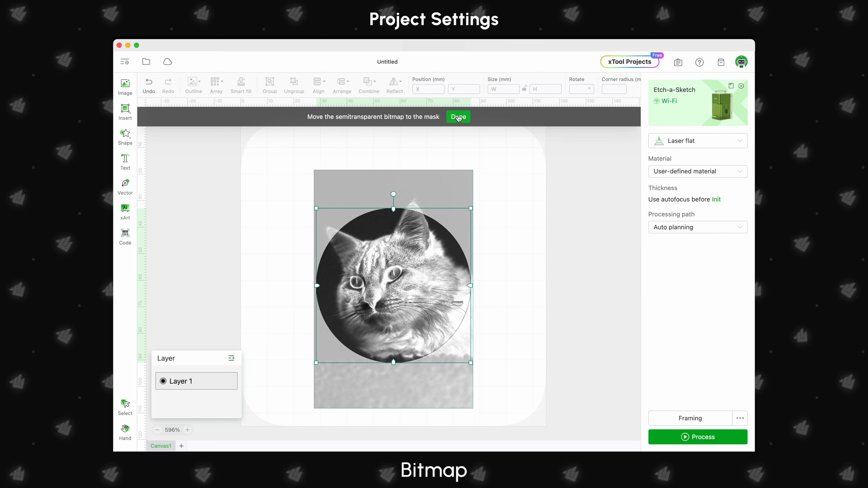
left_click(458, 118)
- Release the clipping mask and delete the photo and circle from the canvas
right_click(414, 271)
left_click(446, 387)
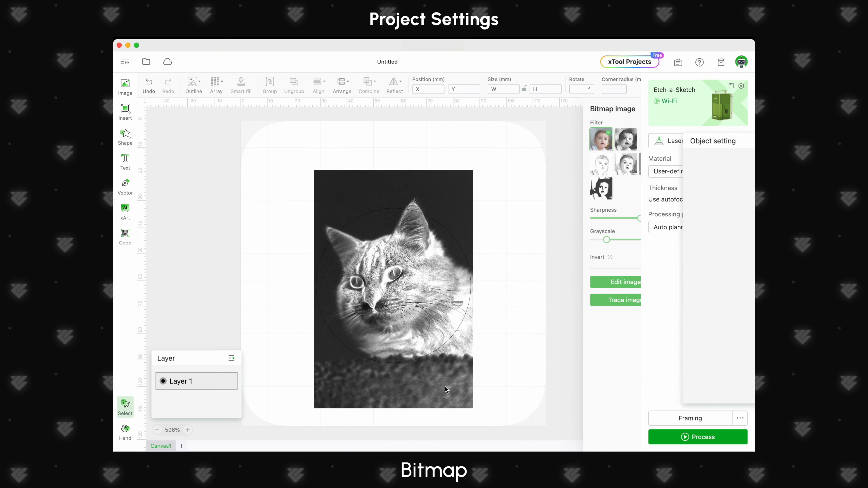
left_click(430, 293)
key("Delete")
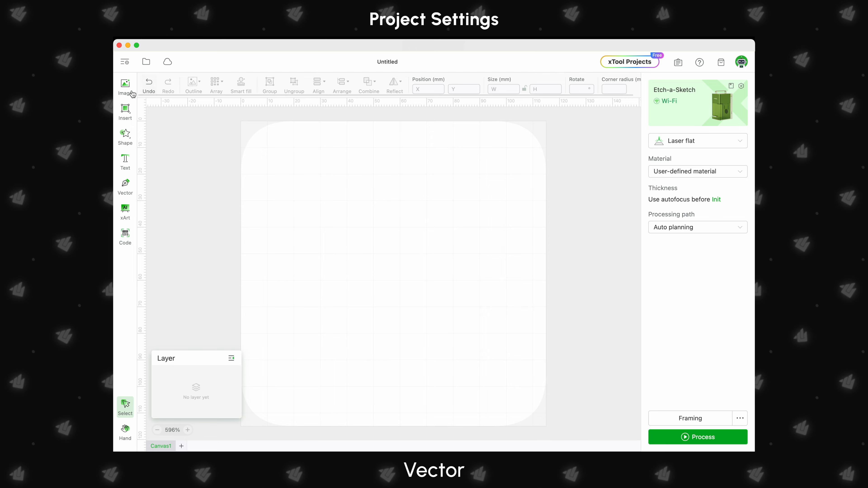
left_click(125, 87)
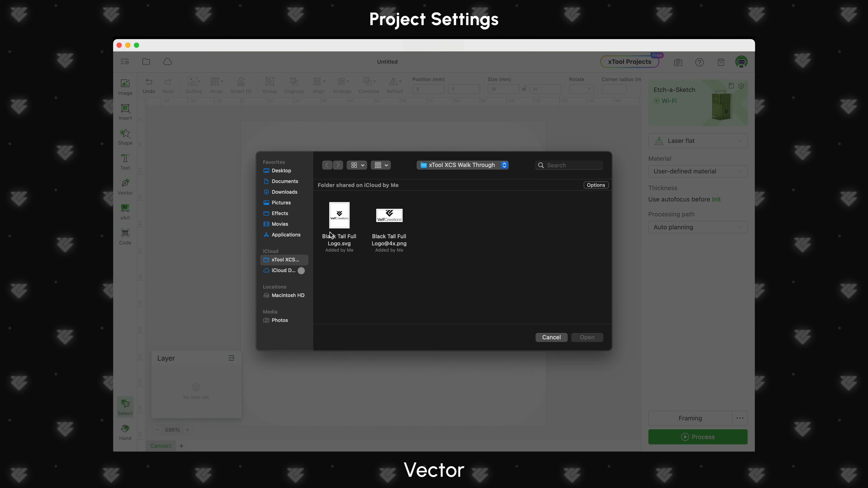
left_click(389, 216)
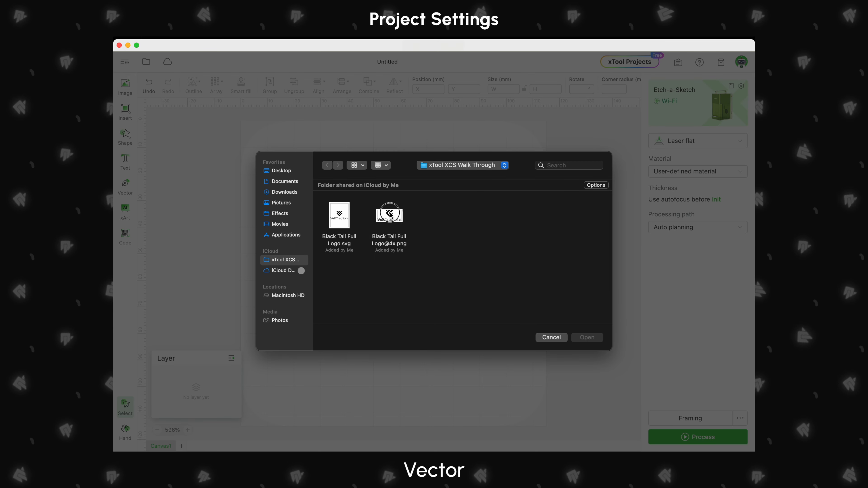
left_click(586, 338)
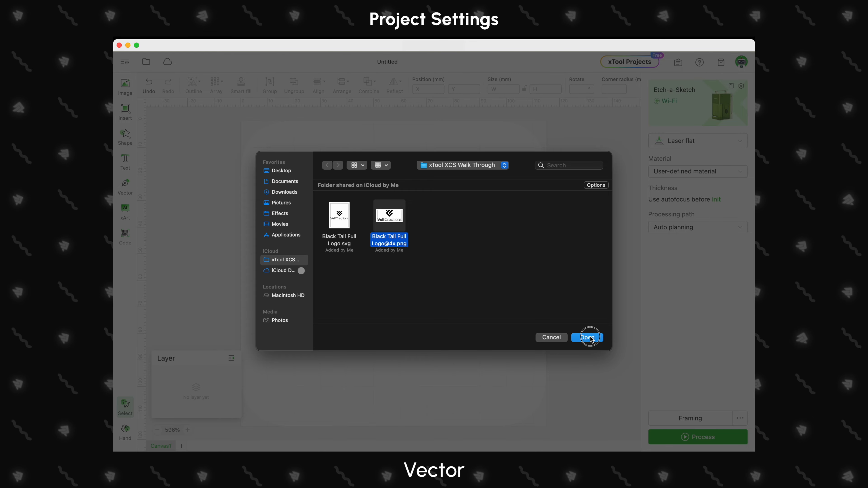
left_click_drag(392, 195, 390, 259)
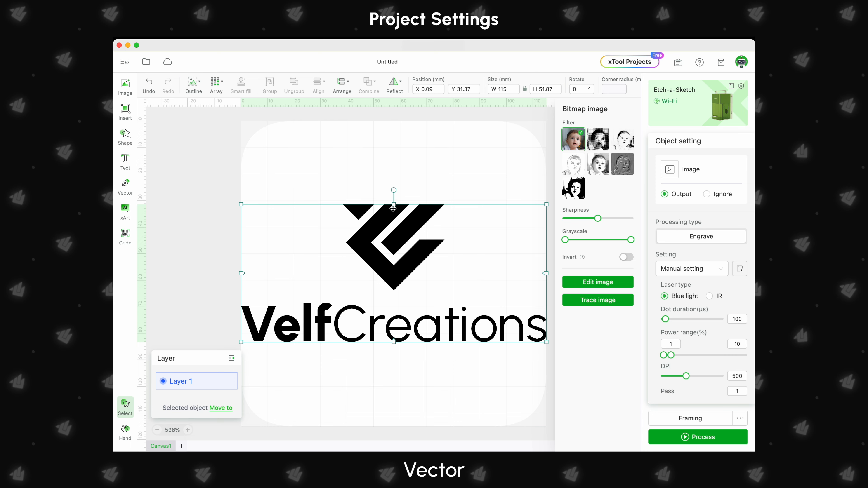
left_click_drag(394, 205, 394, 232)
left_click(400, 263)
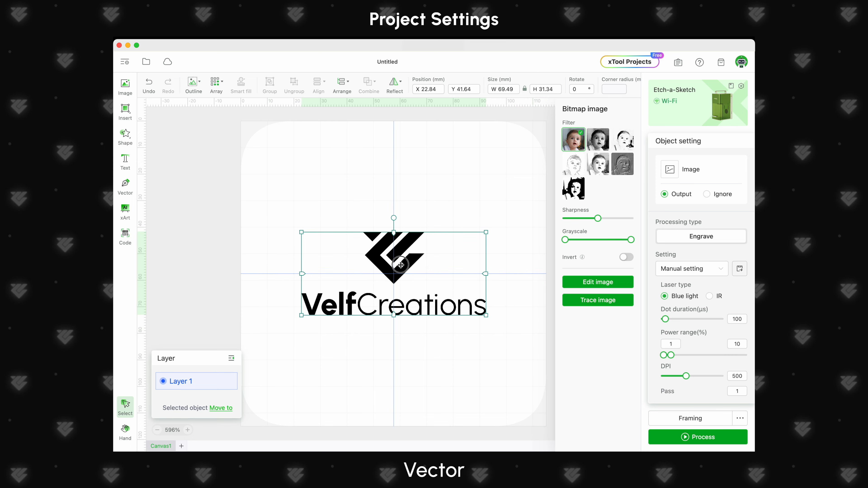
left_click_drag(400, 263, 401, 264)
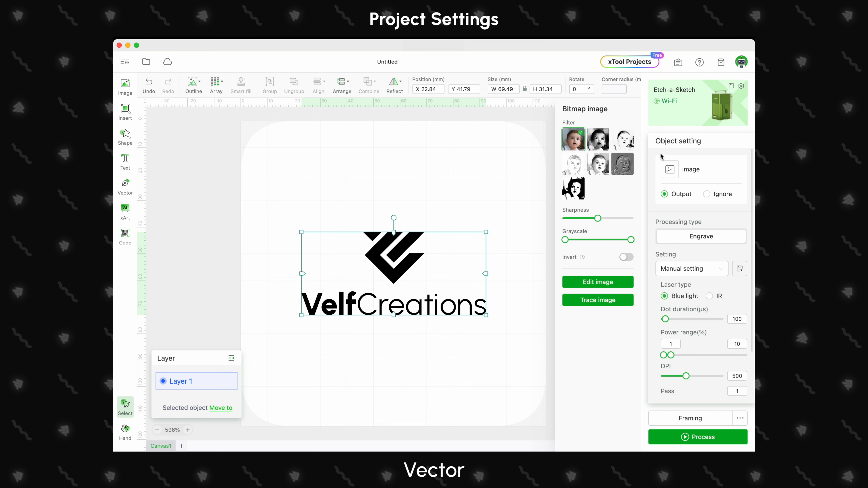
- Trace the bitmap logo into vector outlines and move the traced copy above the original
left_click(588, 301)
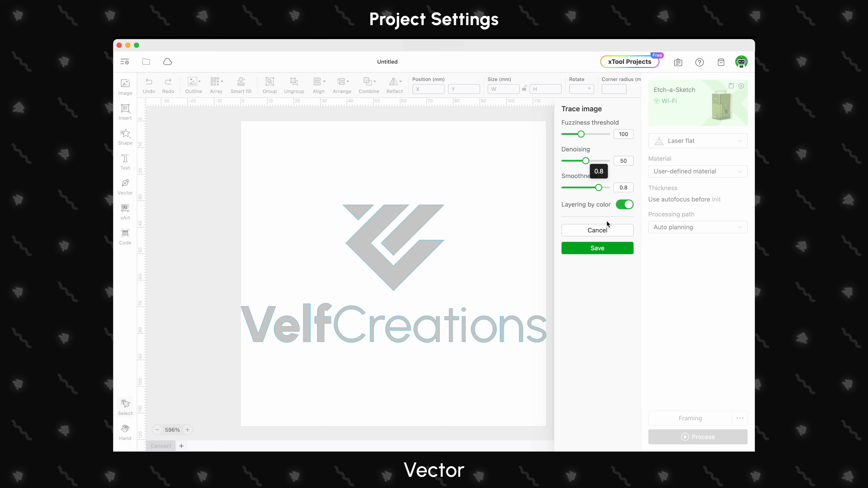
left_click(610, 249)
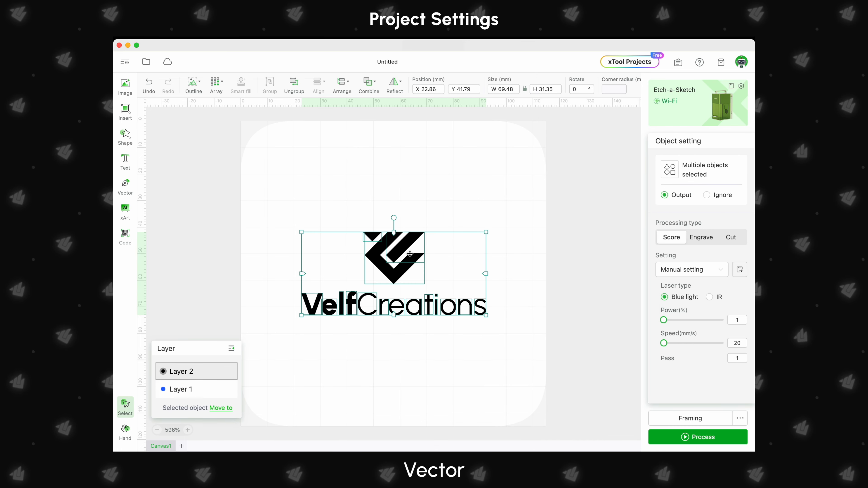
left_click_drag(399, 249, 403, 149)
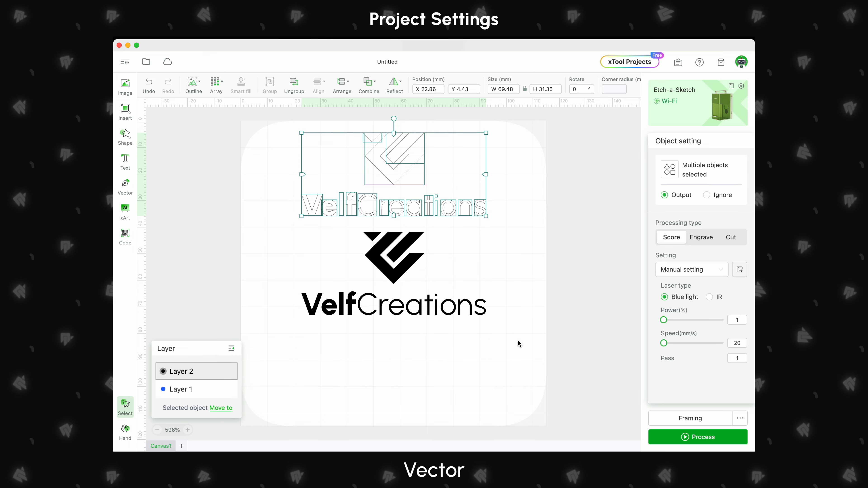
left_click(531, 375)
left_click(459, 206)
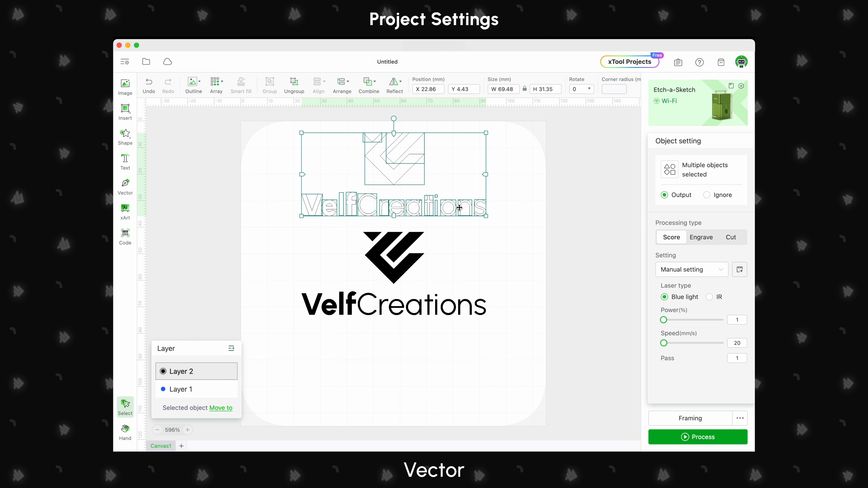
left_click(525, 208)
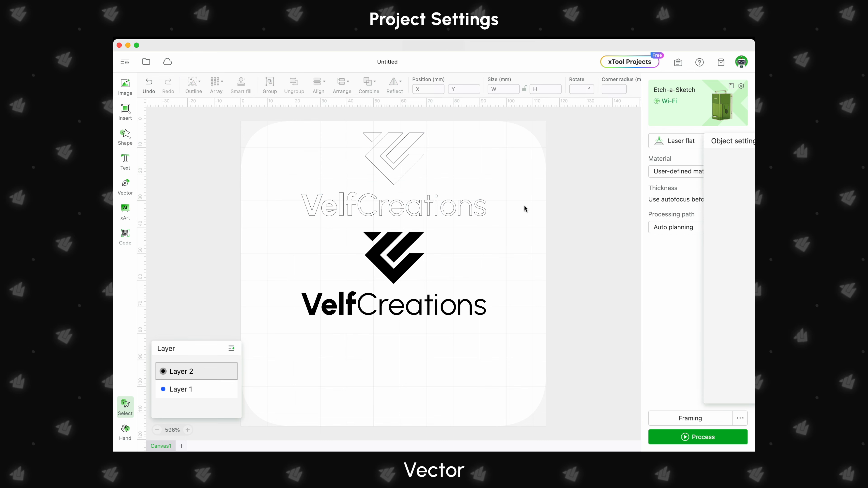
- Try moving and deleting the final letter s of the traced logo
left_click_drag(484, 208, 485, 200)
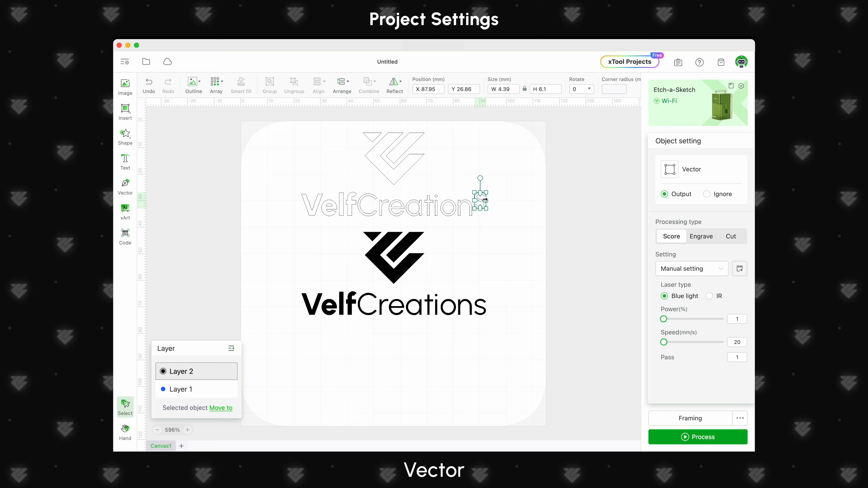
key("super+z")
left_click(481, 204)
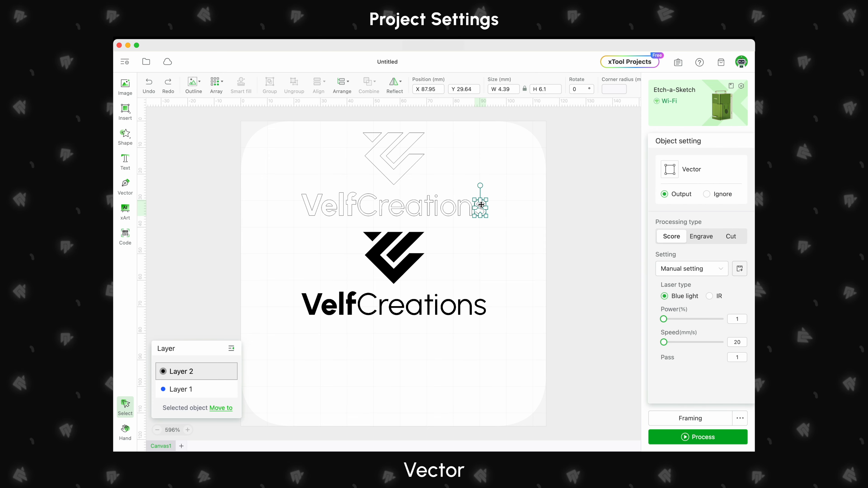
key("Delete")
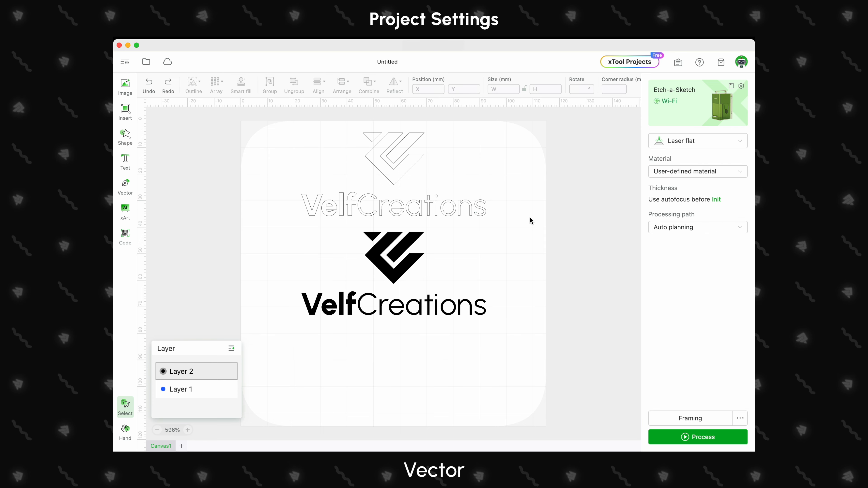
- Delete the bitmap logo and move the whole traced outline down to the canvas center
left_click_drag(531, 218, 291, 134)
left_click(391, 277)
key("Delete")
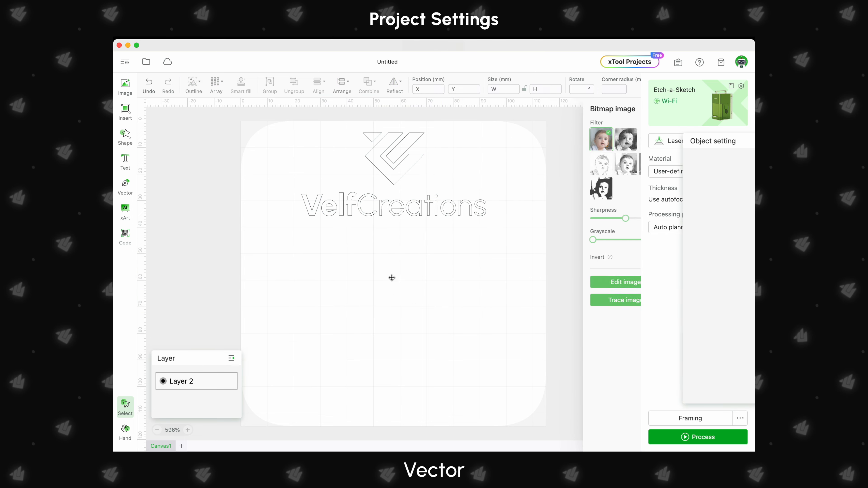
left_click_drag(553, 269, 262, 128)
left_click_drag(380, 155, 380, 256)
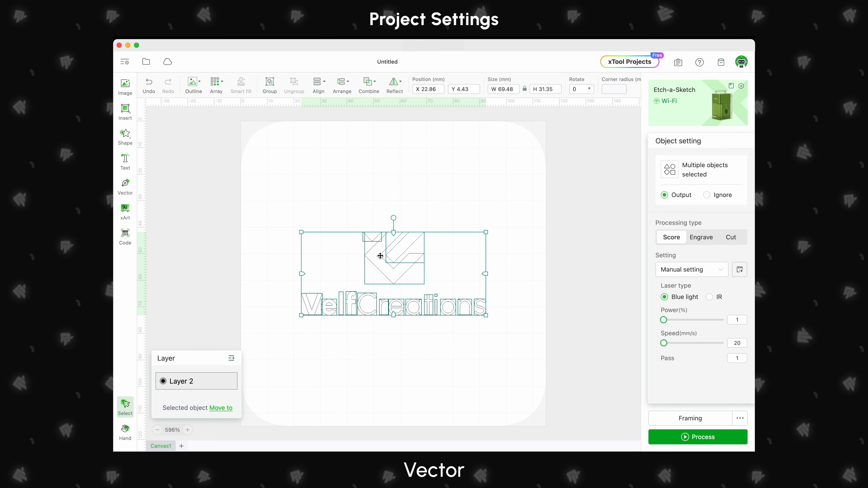
- Unite all the traced logo shapes into a single vector object
left_click(372, 88)
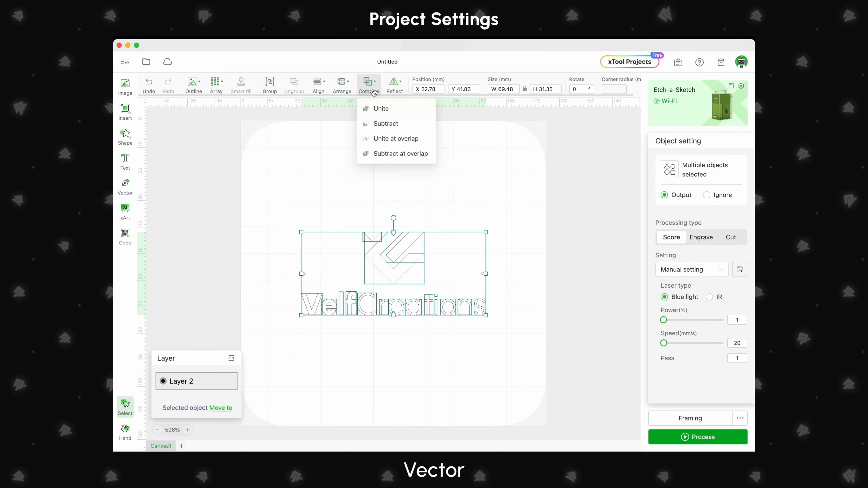
left_click(378, 109)
left_click(392, 164)
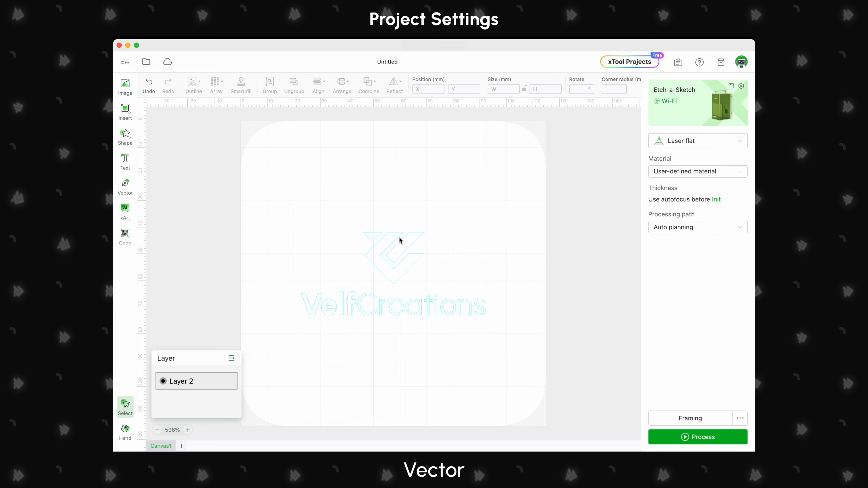
- Set the united logo's processing type to Cut with a speed of 20 mm/s
left_click(390, 240)
left_click_drag(391, 239, 391, 236)
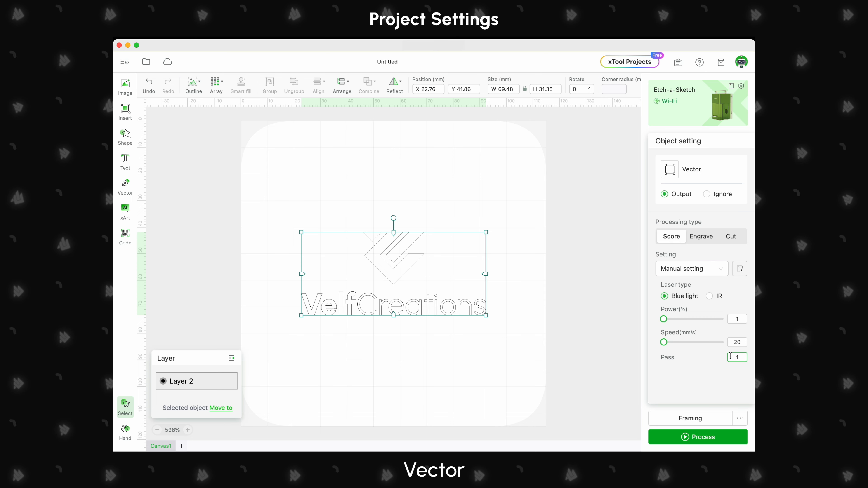
left_click(733, 238)
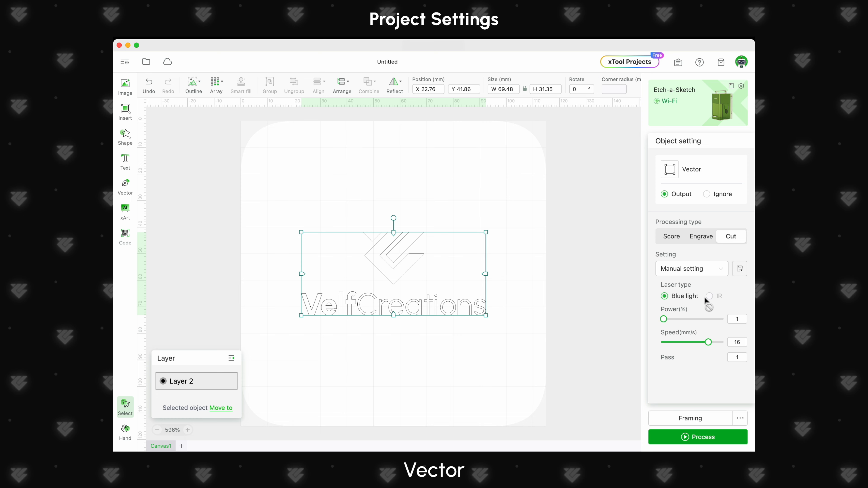
left_click_drag(709, 342, 734, 341)
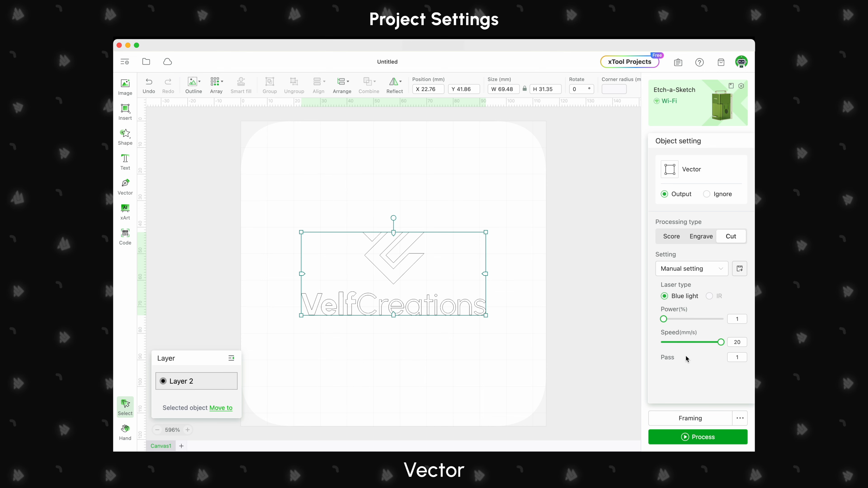
- Set the logo's processing type to Engrave with 300 lines per cm, and deselect the logo
left_click(697, 241)
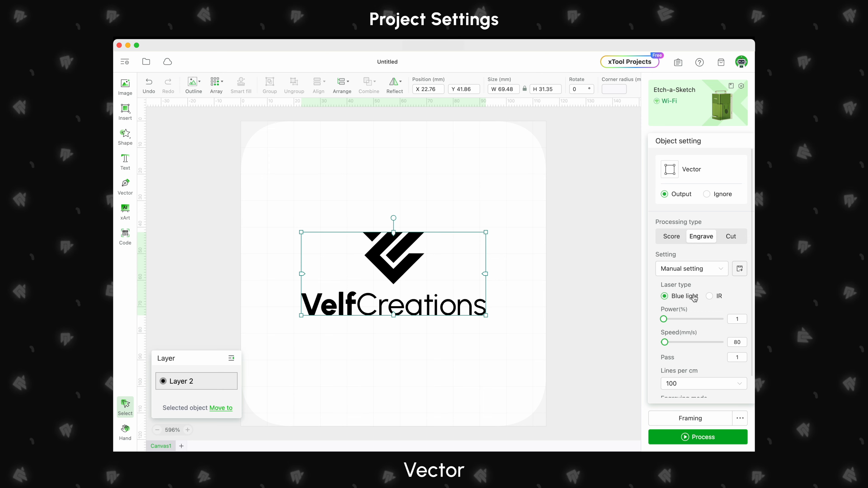
scroll(700, 322, "down", 2)
left_click(711, 357)
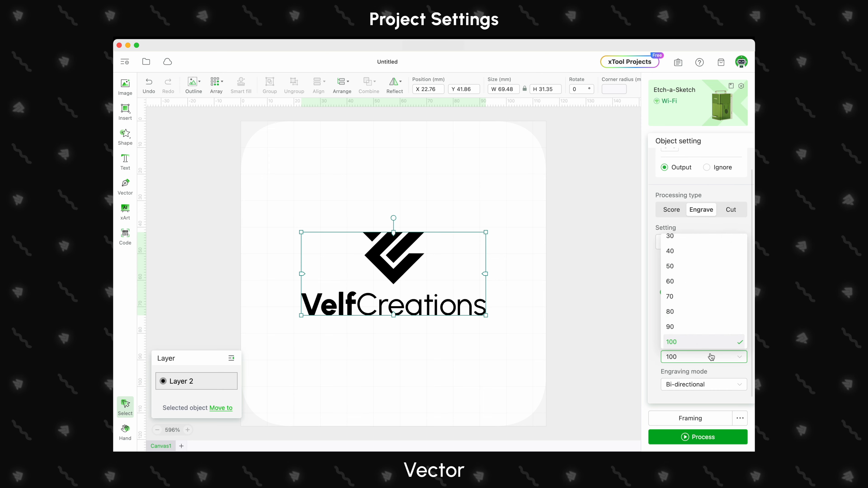
scroll(693, 328, "down", 4)
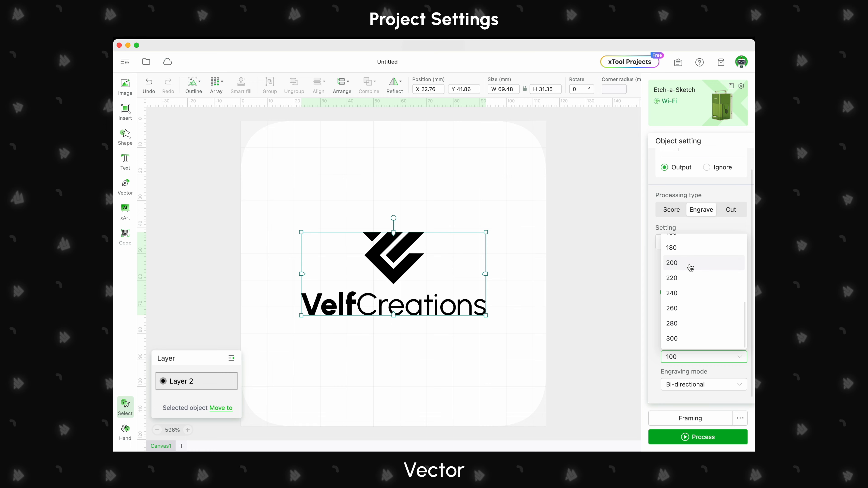
scroll(692, 297, "up", 2)
scroll(692, 297, "up", 6)
scroll(692, 297, "down", 7)
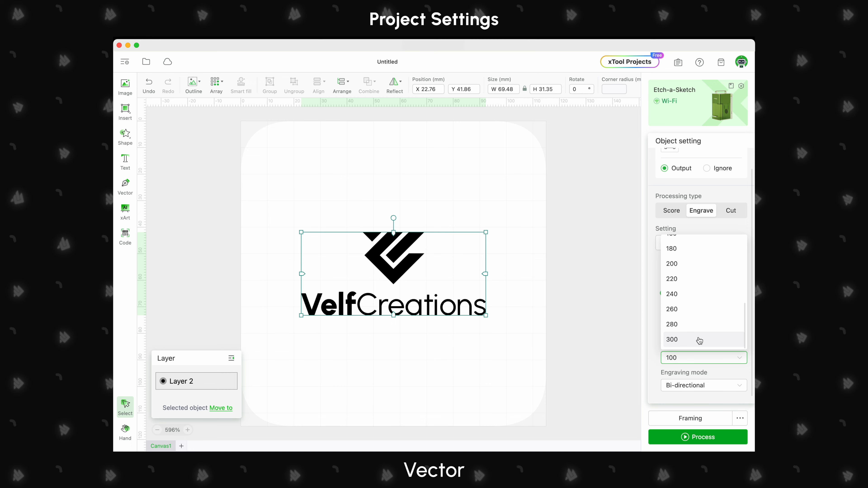
scroll(672, 265, "up", 1)
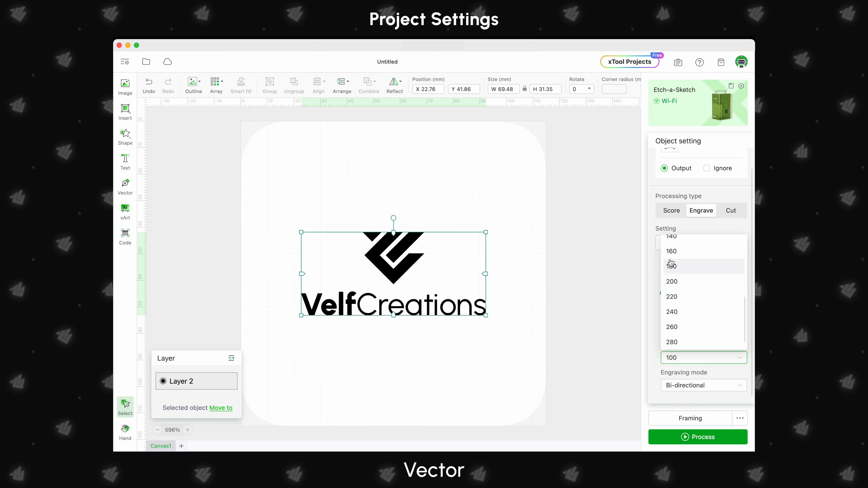
scroll(677, 257, "down", 1)
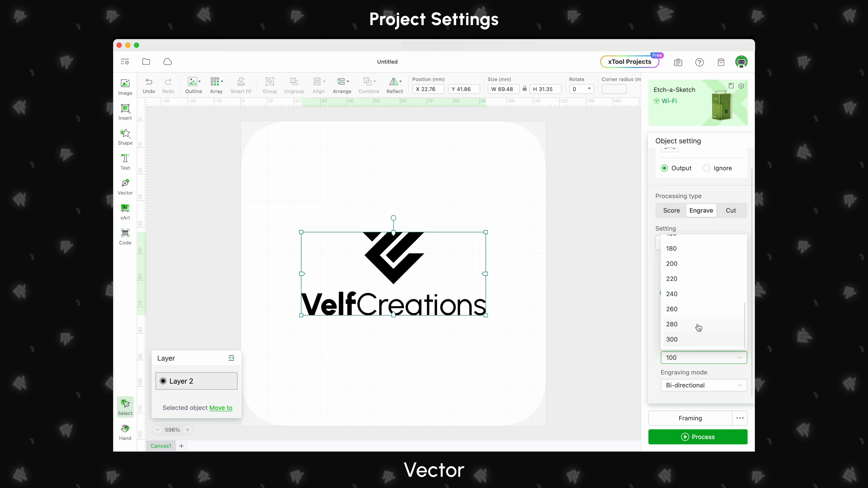
left_click(689, 339)
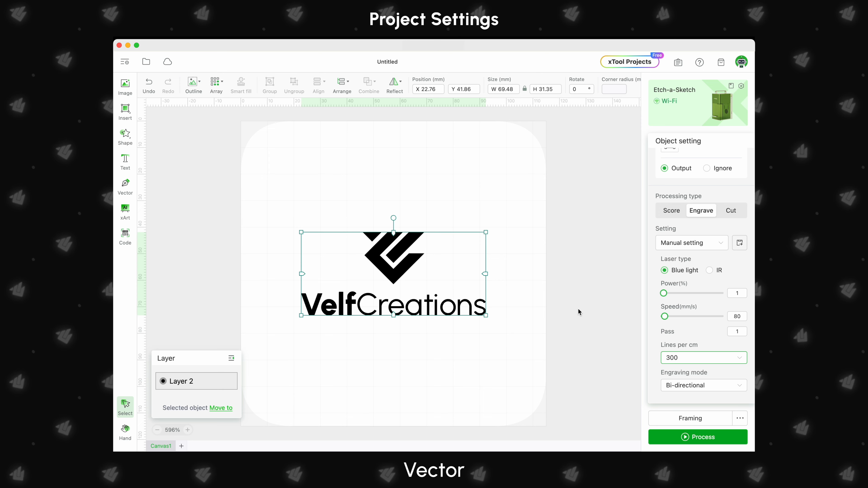
scroll(673, 198, "up", 2)
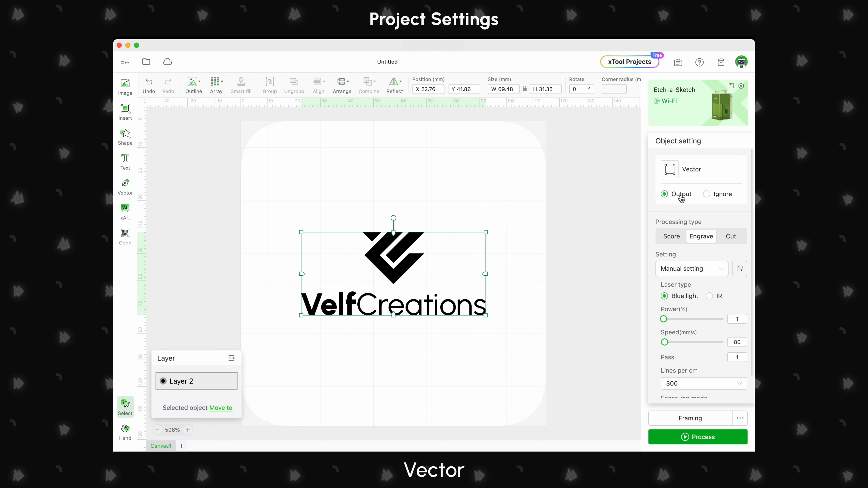
left_click(525, 343)
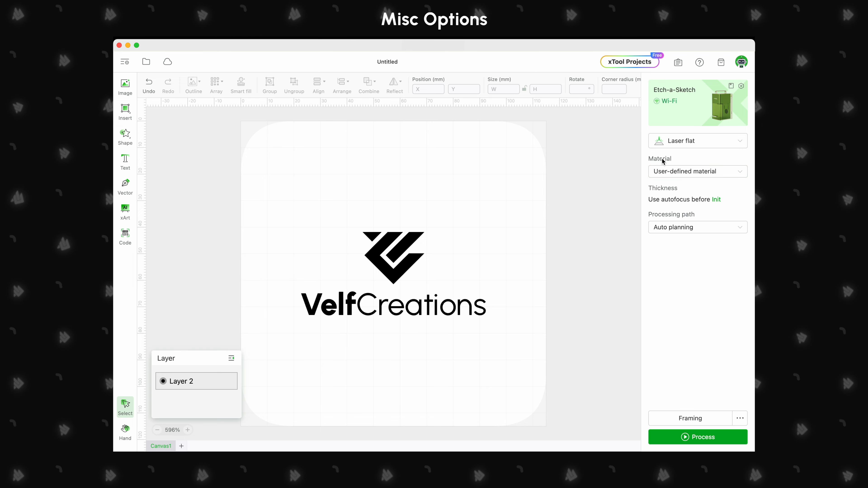
- Look through the preset material list and the processing path options without changing either setting
left_click(664, 171)
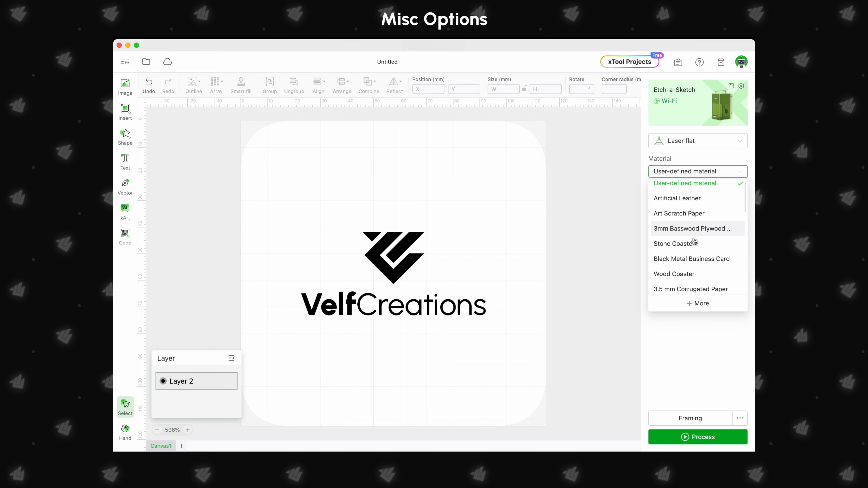
scroll(694, 242, "down", 8)
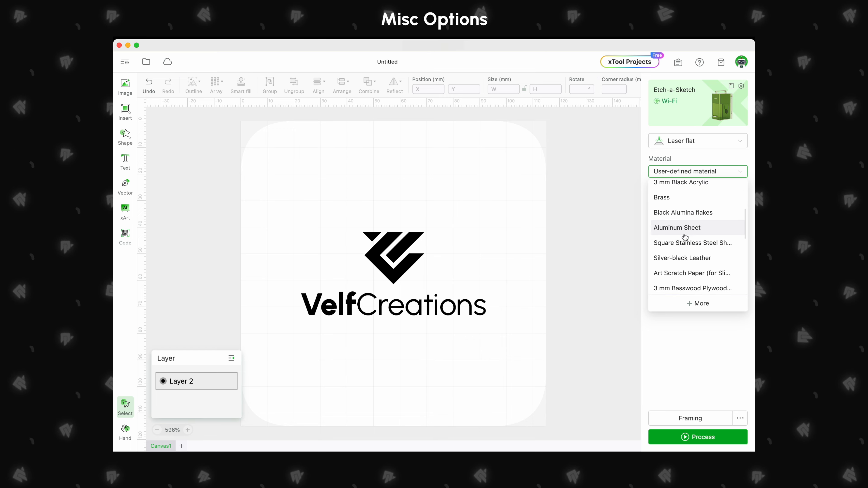
left_click(629, 219)
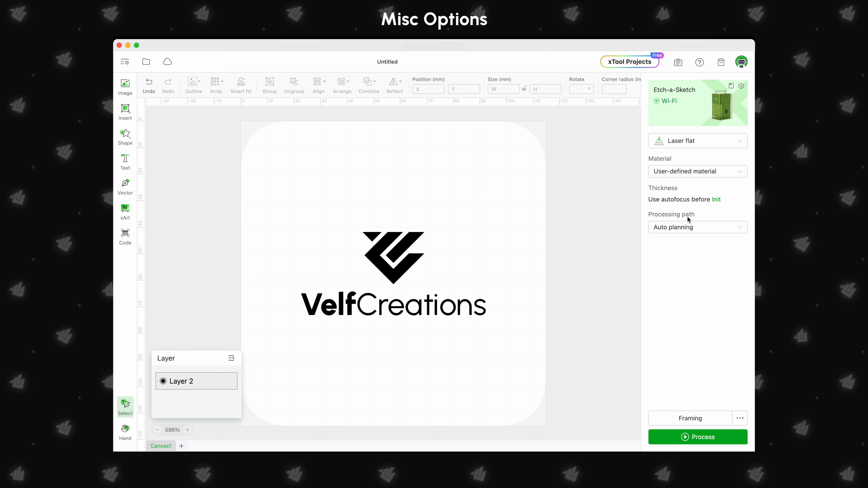
left_click(663, 228)
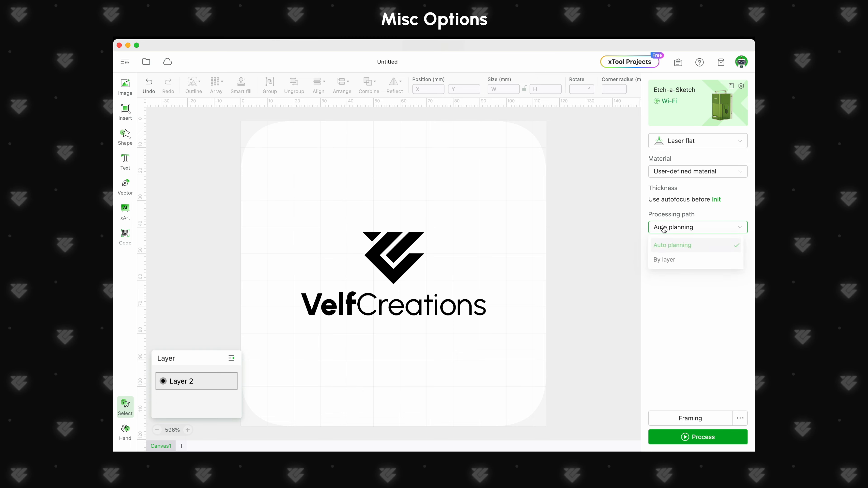
left_click(658, 228)
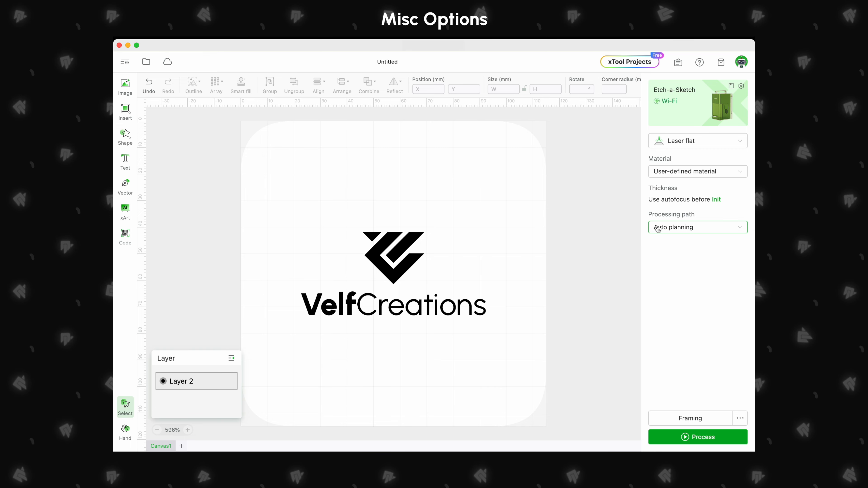
- Duplicate the logo directly on top of the original and move the copy to a new blue layer
left_click(412, 267)
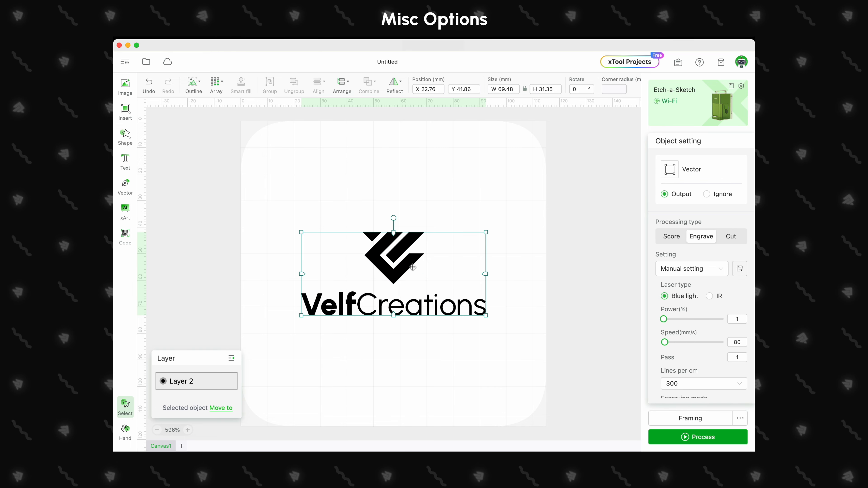
key("ctrl+d")
left_click_drag(412, 267, 388, 236)
right_click(414, 204)
left_click(488, 333)
left_click(610, 207)
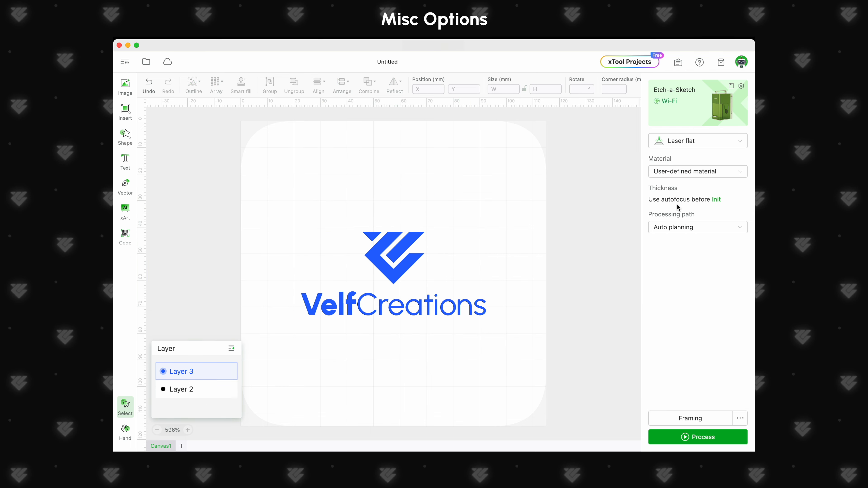
- Set the processing path to By layer
left_click(694, 222)
left_click(683, 261)
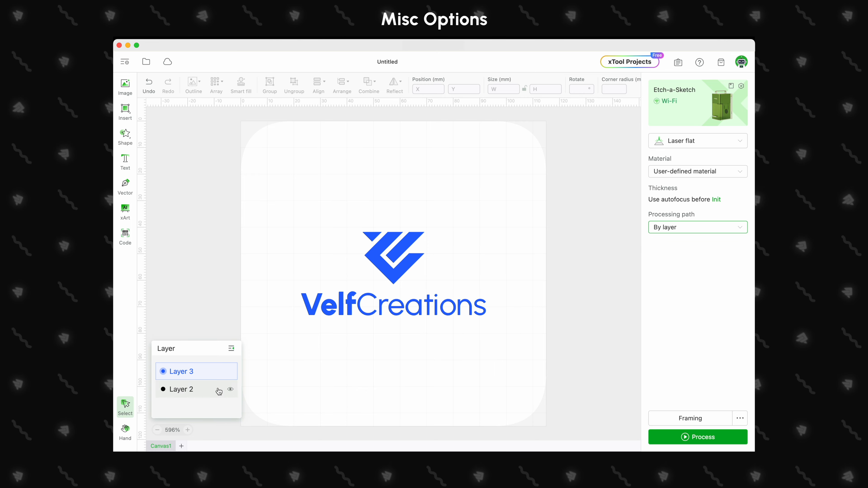
left_click(435, 395)
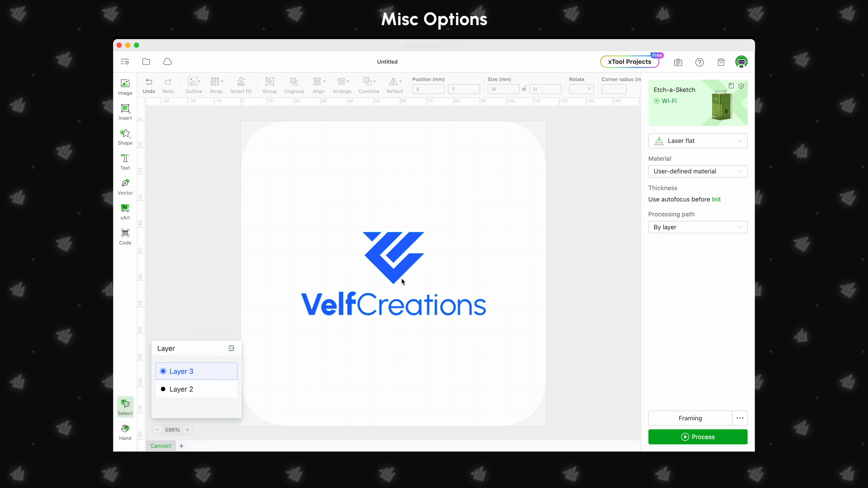
left_click(416, 316)
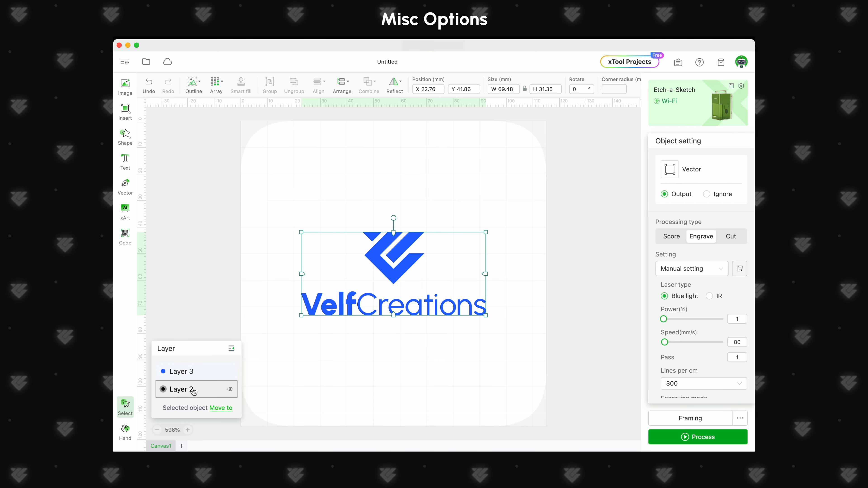
left_click(407, 363)
left_click_drag(497, 361, 291, 217)
left_click(509, 238)
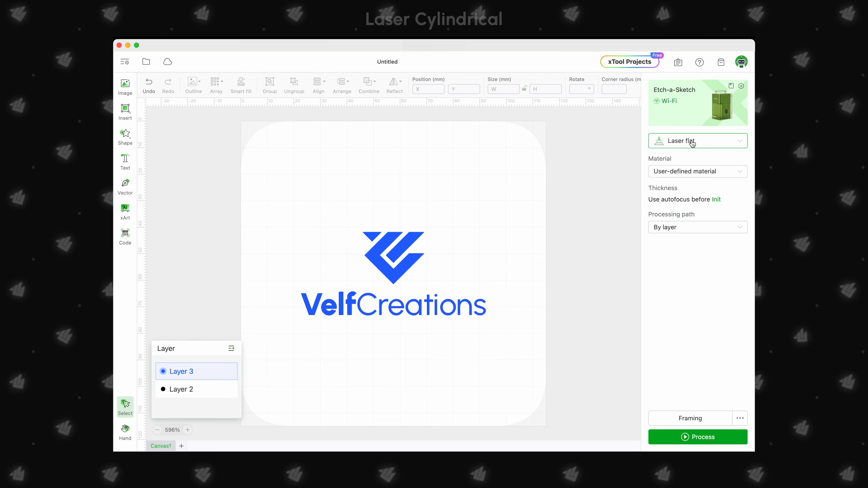
- Switch the processing method to Laser cylindrical in Chuck mode and open the perimeter value for editing
left_click(691, 143)
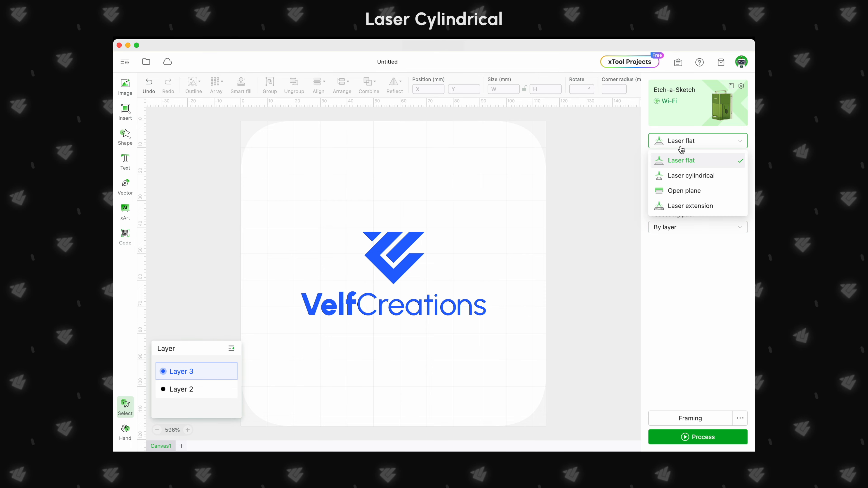
left_click(679, 176)
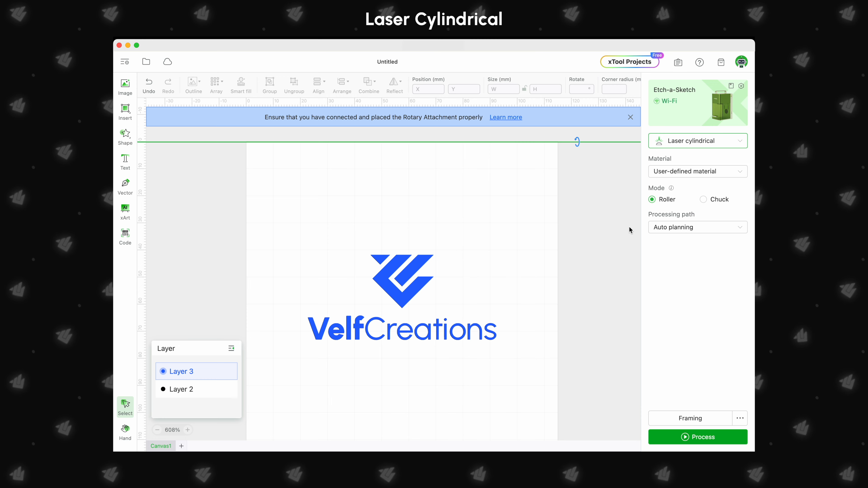
left_click(703, 201)
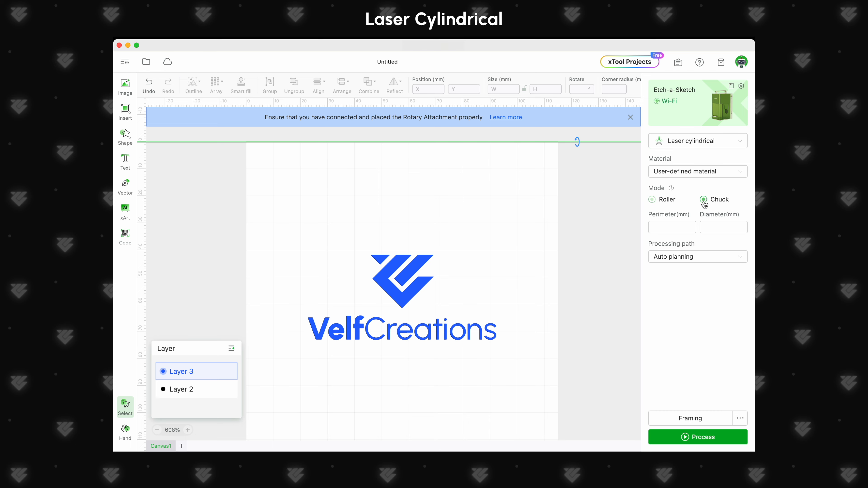
left_click(673, 226)
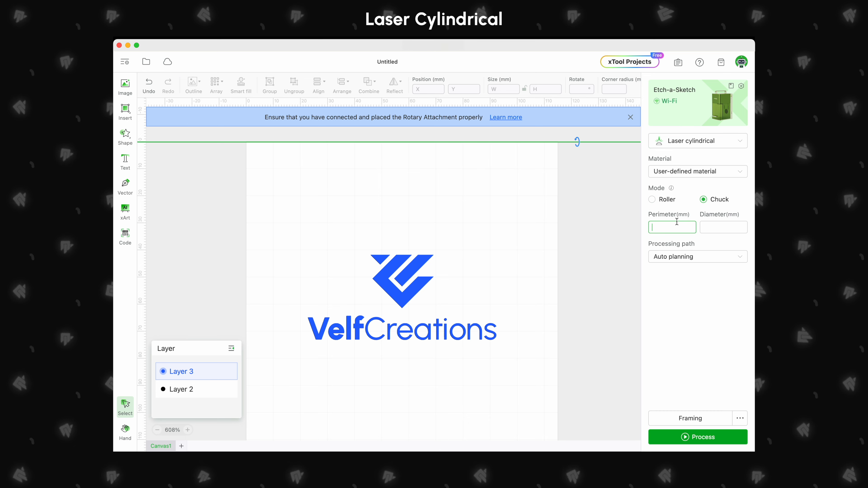